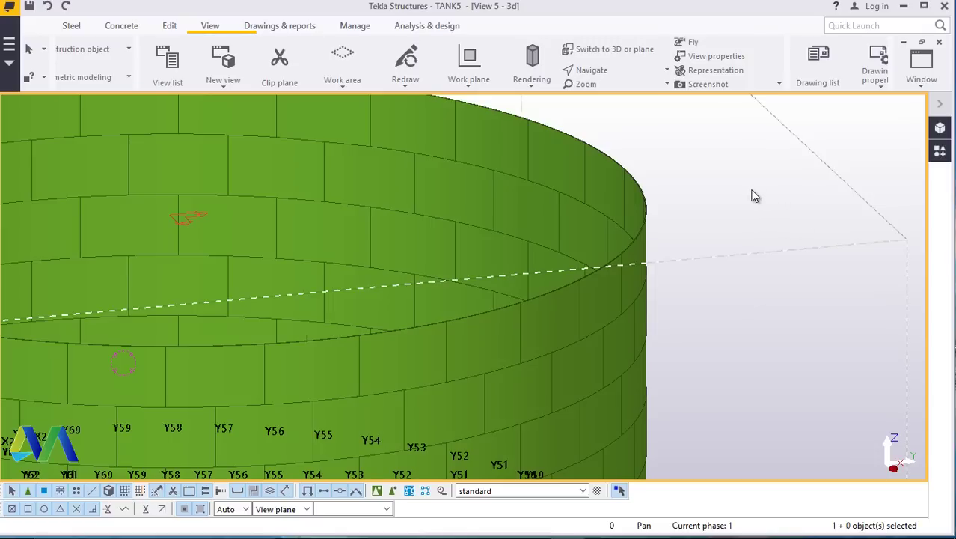
Select wall panels near the rim and orbit the view down onto the tank's top edge.
click(261, 114)
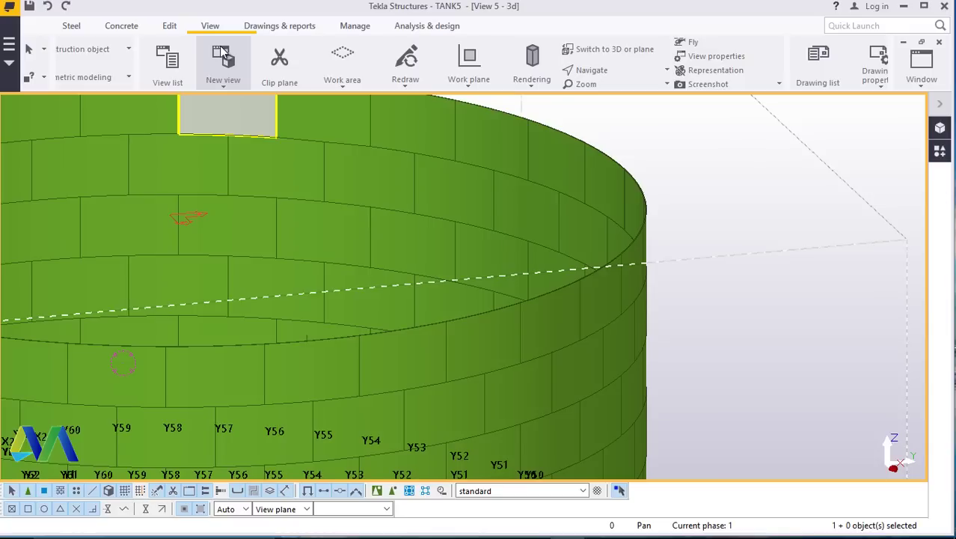
click(552, 180)
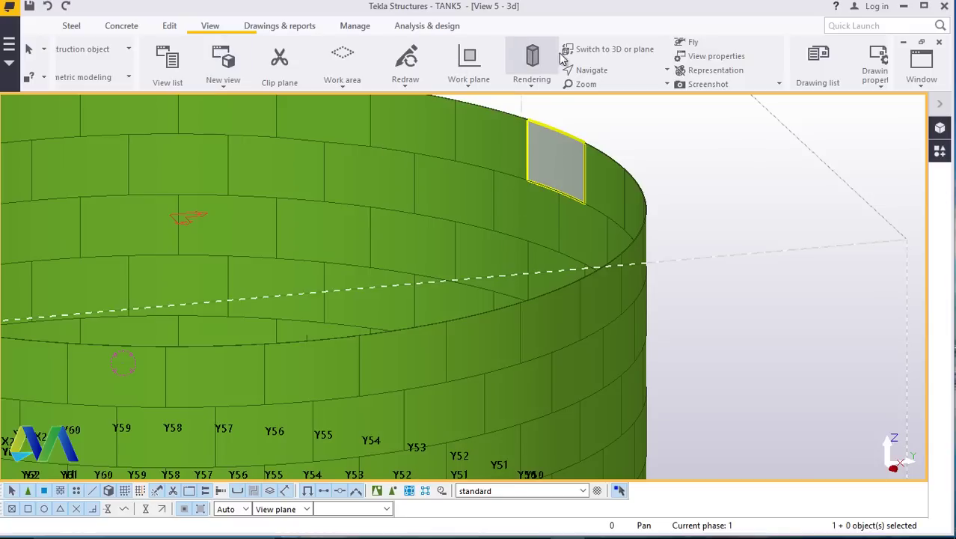
click(601, 70)
click(620, 94)
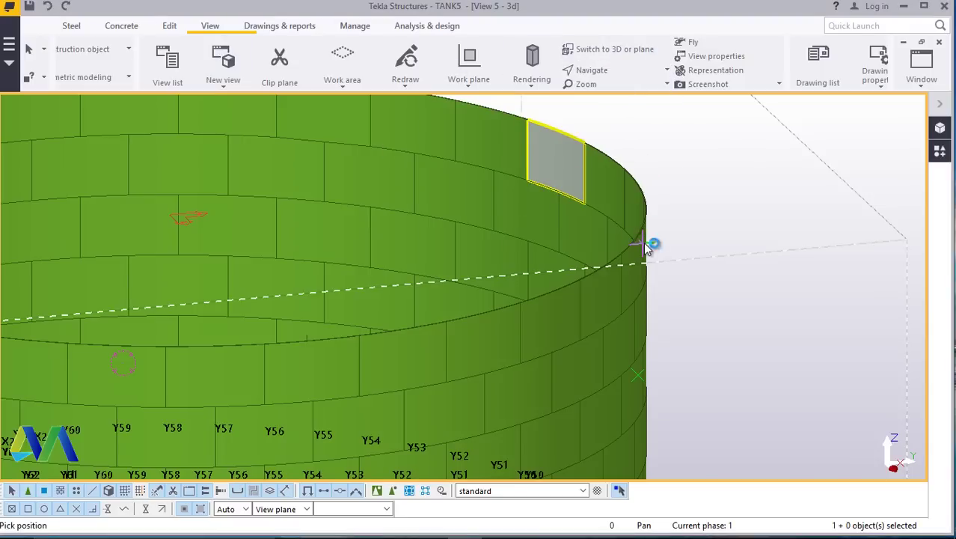
drag(646, 241, 517, 273)
right_click(517, 273)
End the rotation and start the Curved beam command from the Steel tab.
click(552, 281)
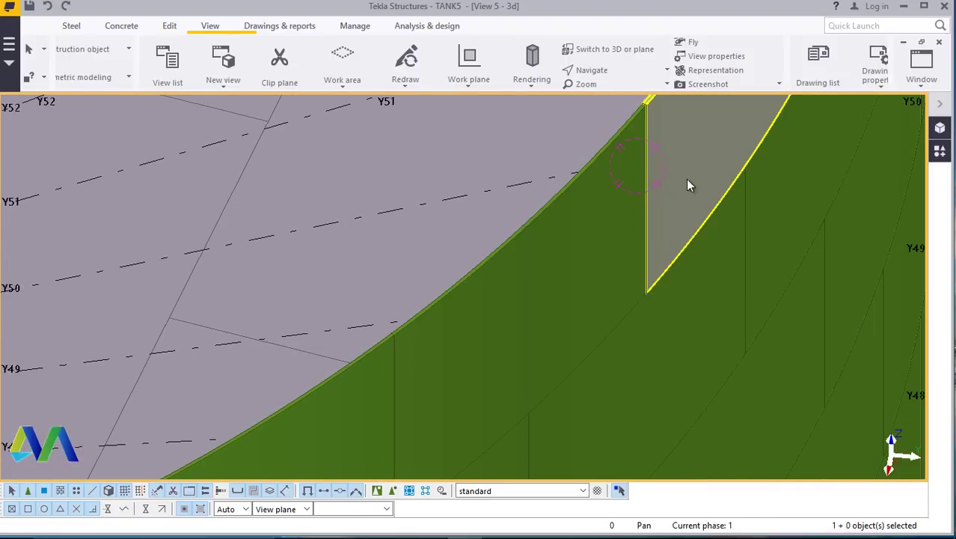
click(71, 27)
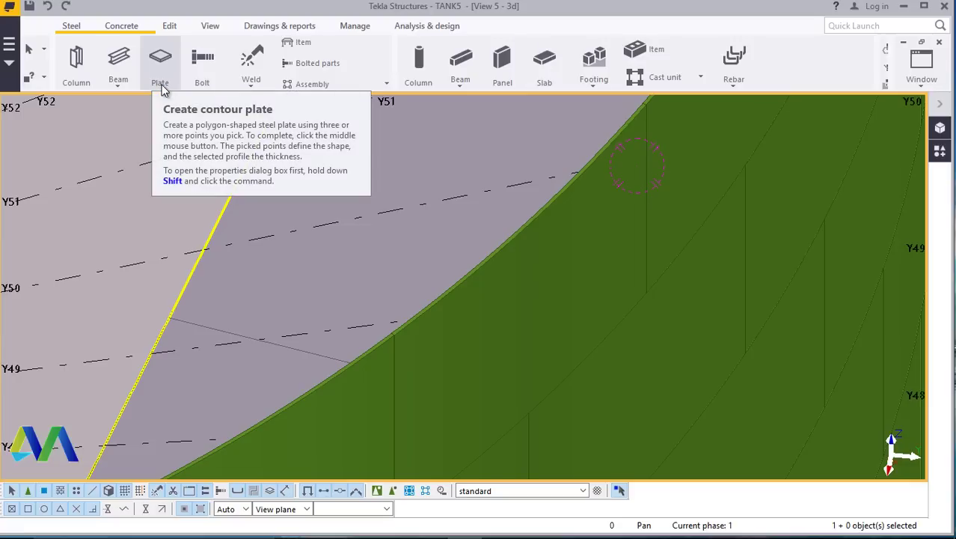
click(119, 82)
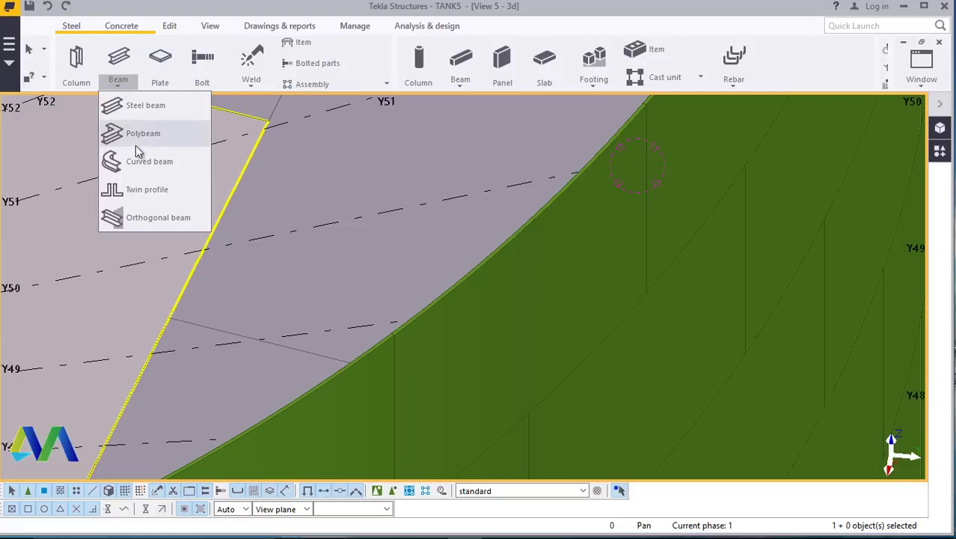
click(136, 166)
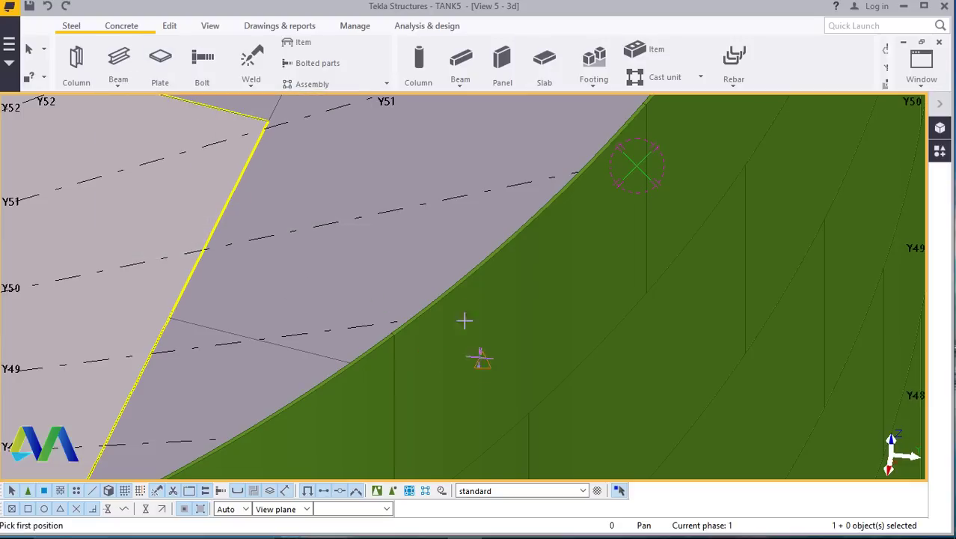
scroll(458, 303, up, 4)
scroll(359, 355, up, 3)
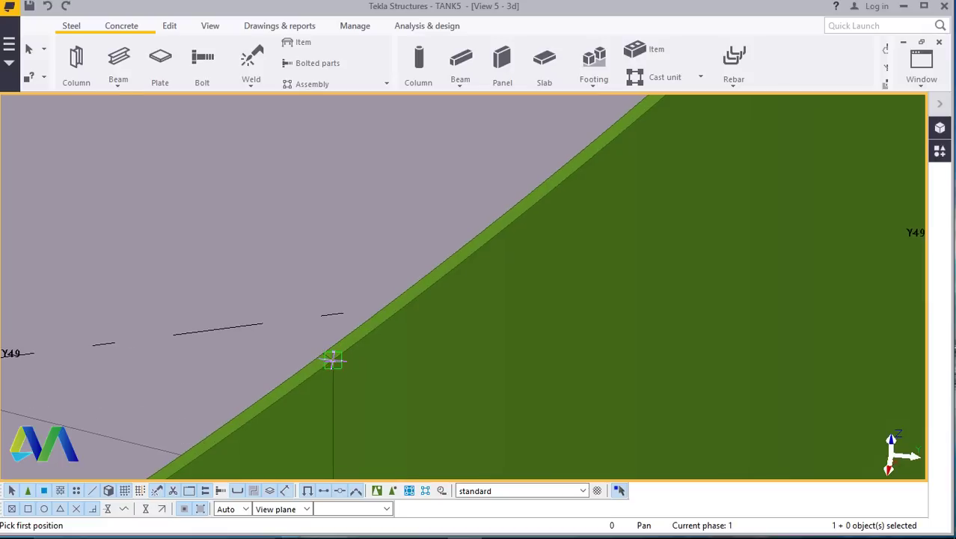
Pick three points along the wall's top edge to create the curved angle, then end the command.
click(333, 360)
scroll(345, 383, down, 2)
scroll(352, 377, down, 2)
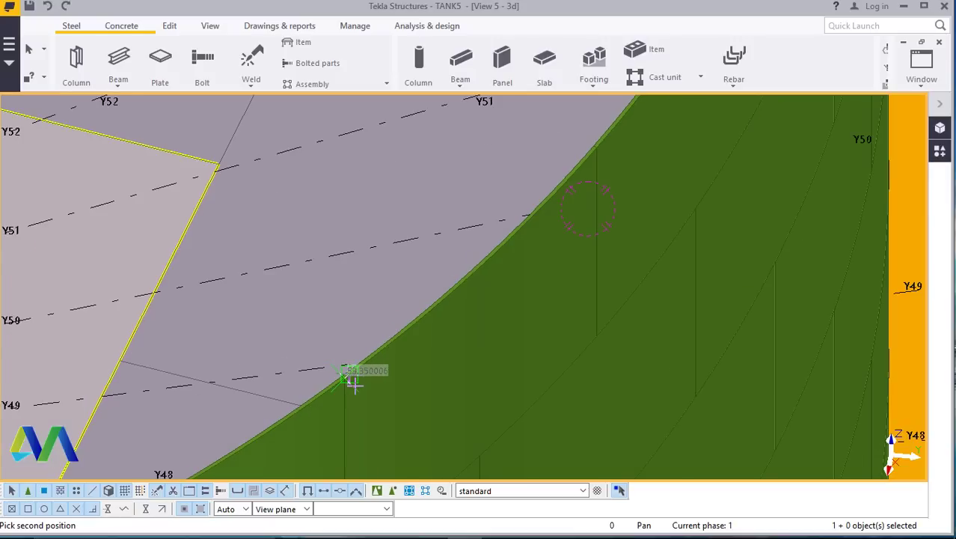
scroll(472, 269, up, 3)
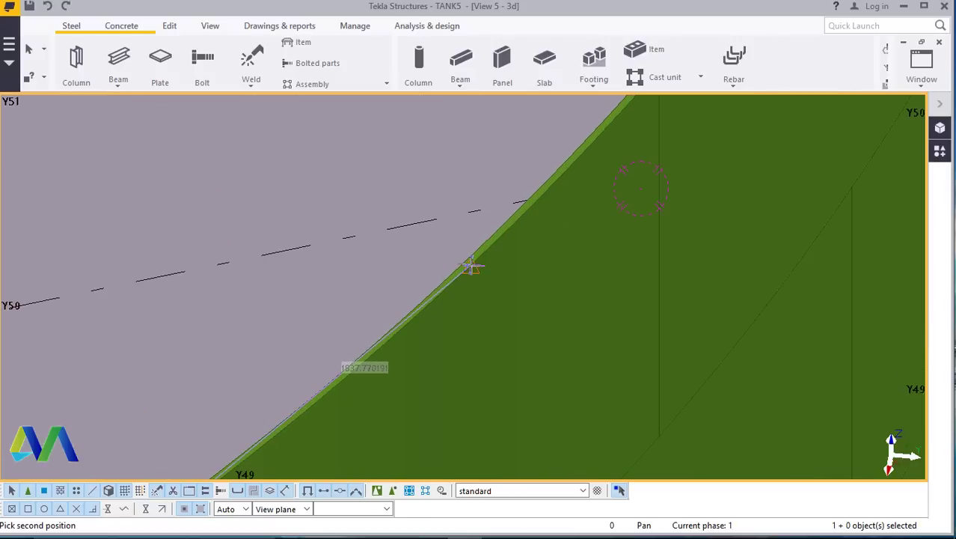
click(471, 267)
scroll(474, 326, down, 3)
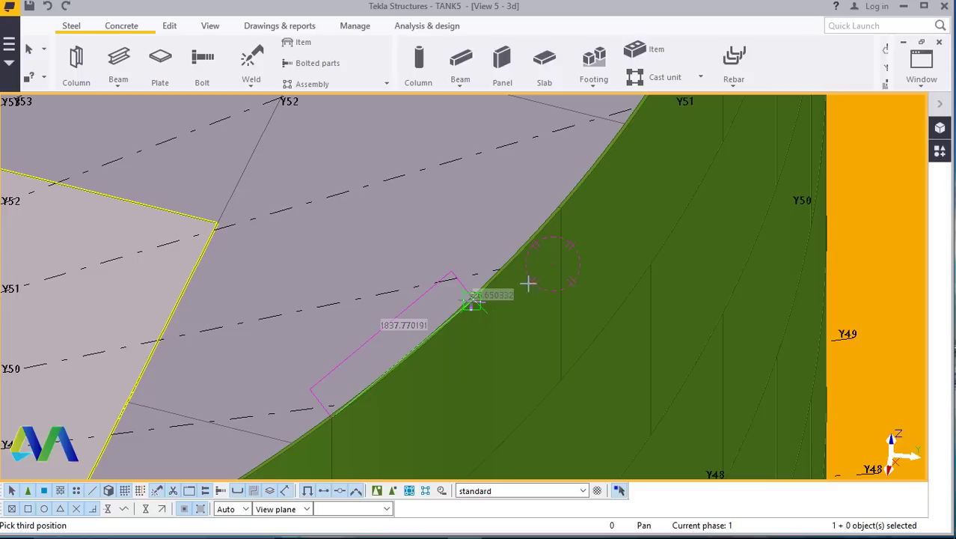
scroll(550, 254, up, 5)
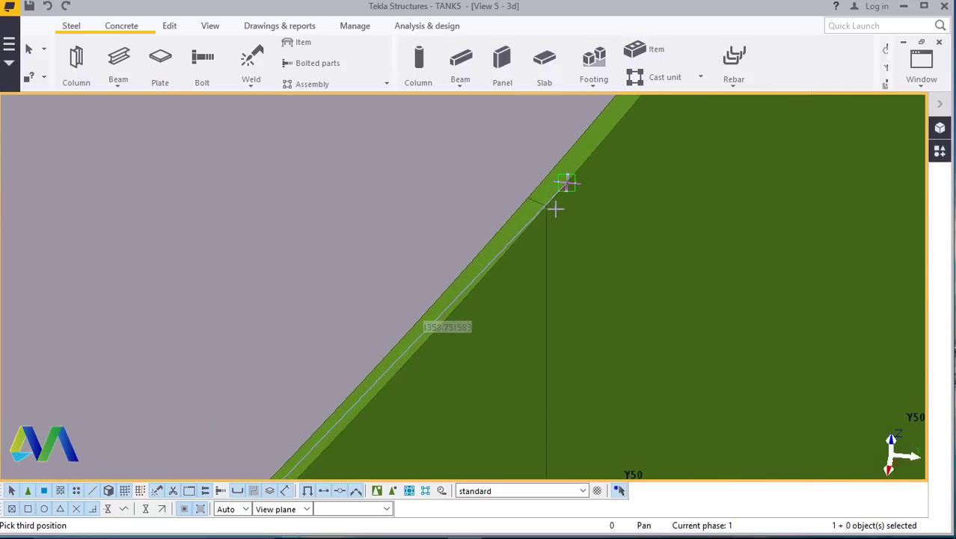
click(546, 206)
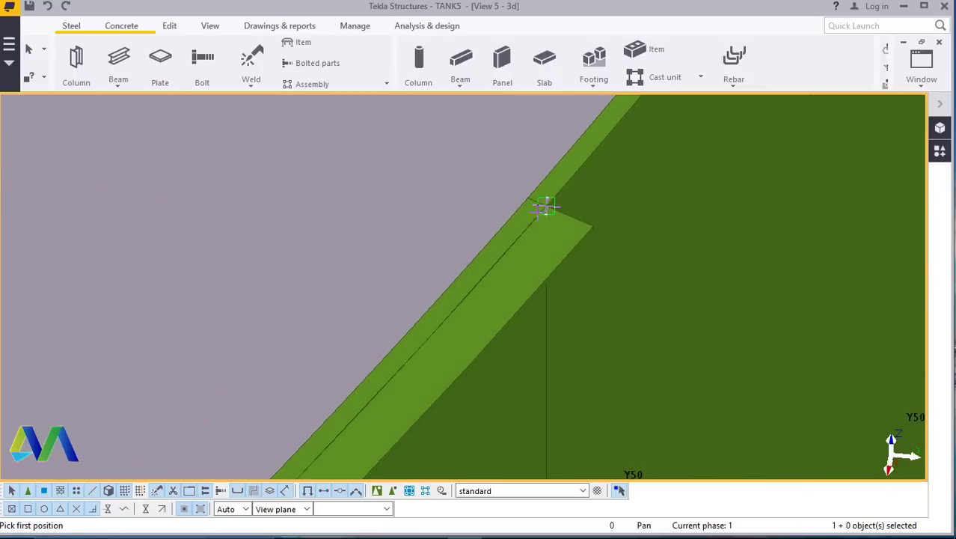
scroll(540, 208, down, 3)
scroll(539, 208, down, 3)
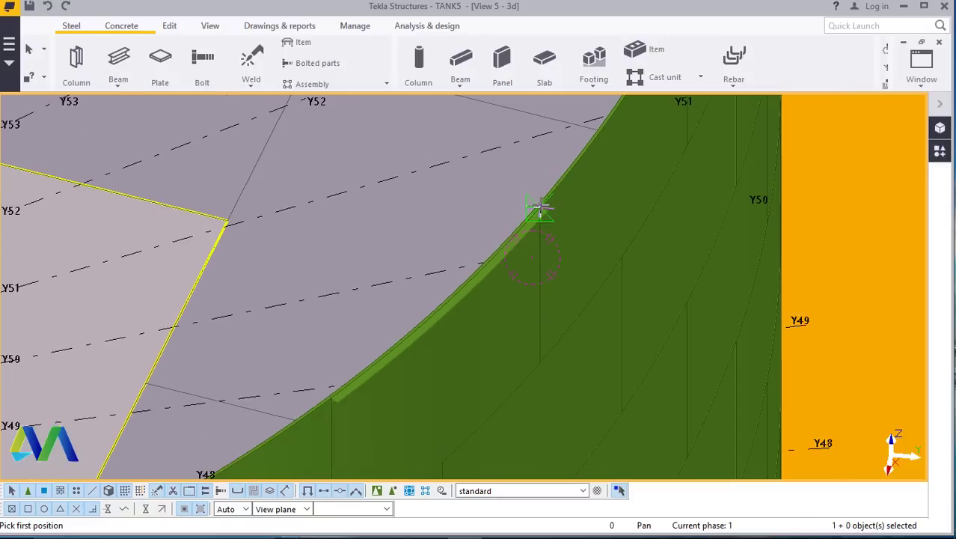
scroll(357, 380, up, 5)
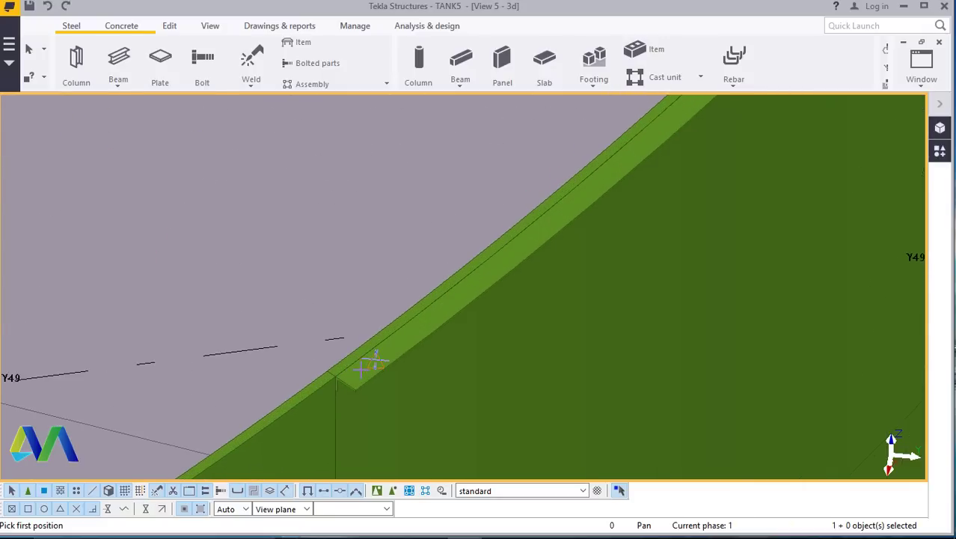
right_click(365, 137)
click(406, 147)
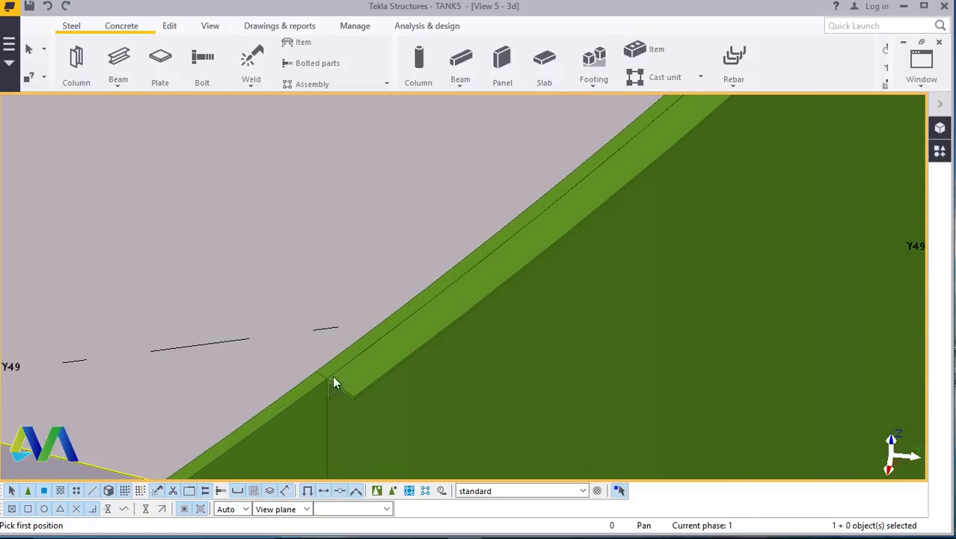
scroll(336, 395, up, 2)
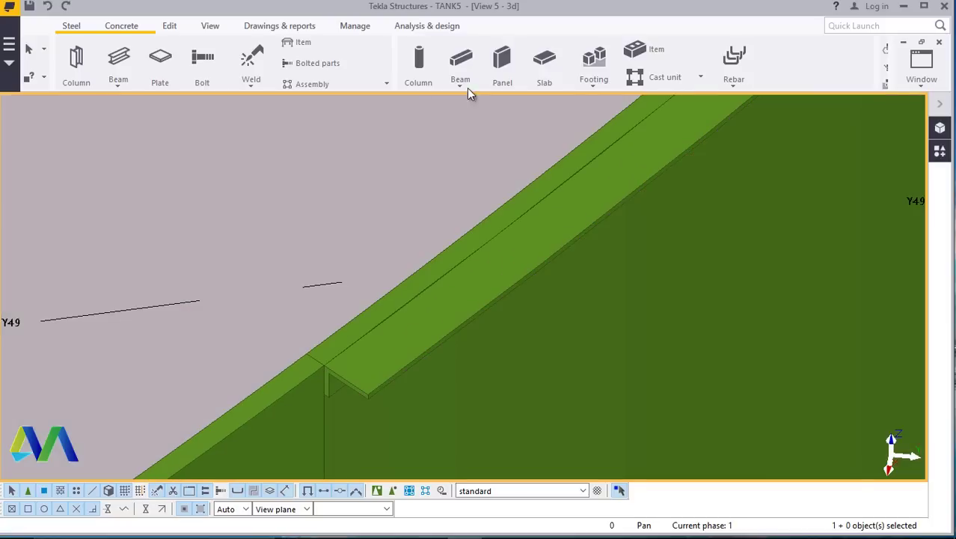
Orbit the view around the new curved angle near Y48–Y50 and zoom in on it.
click(210, 27)
click(503, 75)
click(518, 93)
drag(374, 350, 568, 180)
right_click(568, 181)
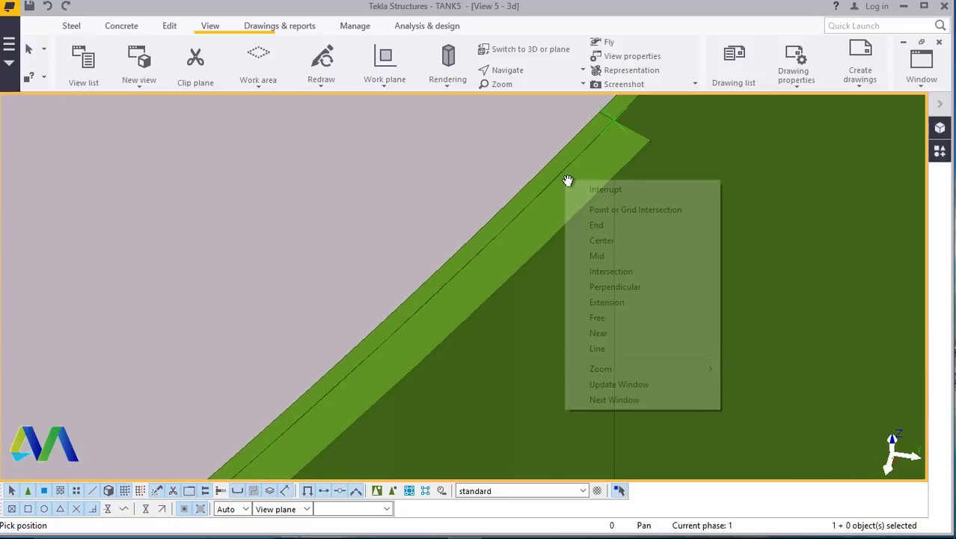
click(570, 188)
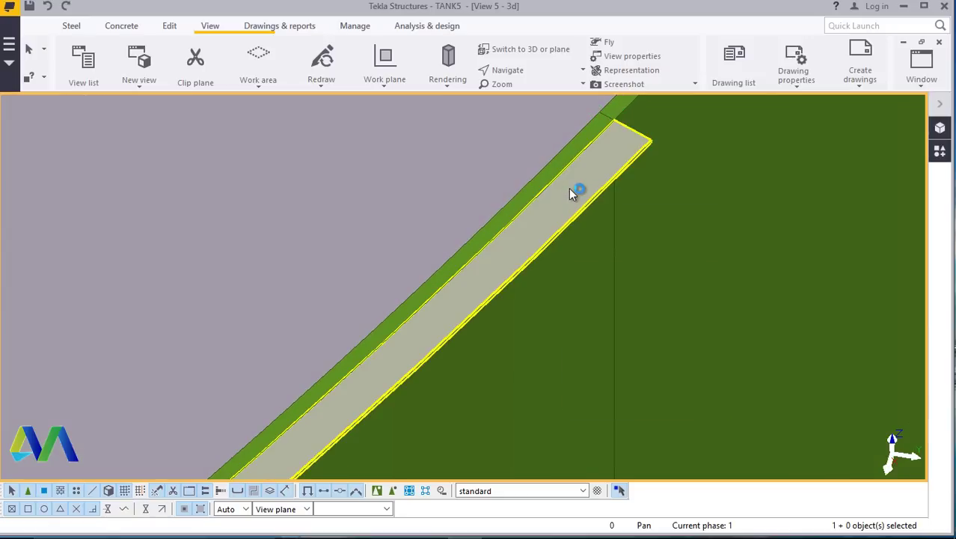
scroll(575, 187, down, 5)
scroll(577, 187, down, 5)
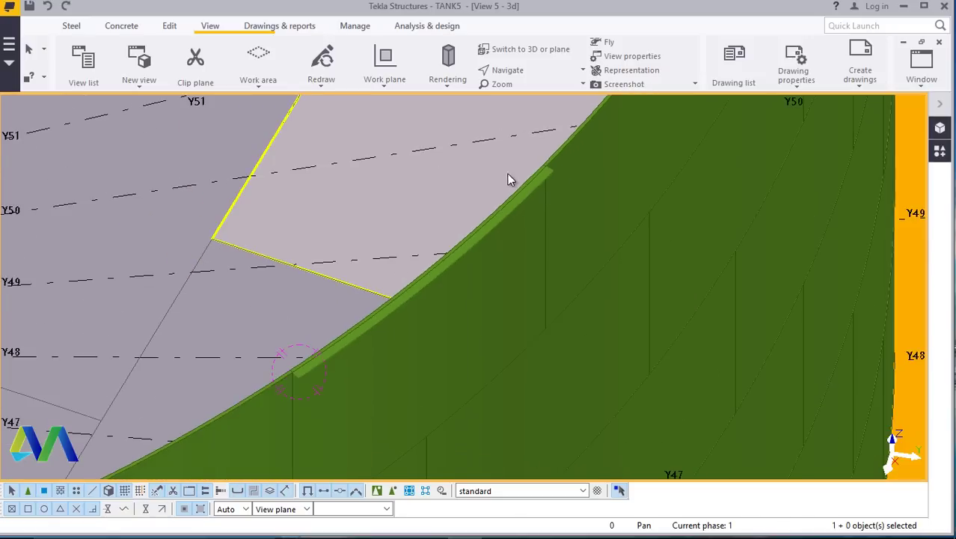
scroll(346, 345, up, 8)
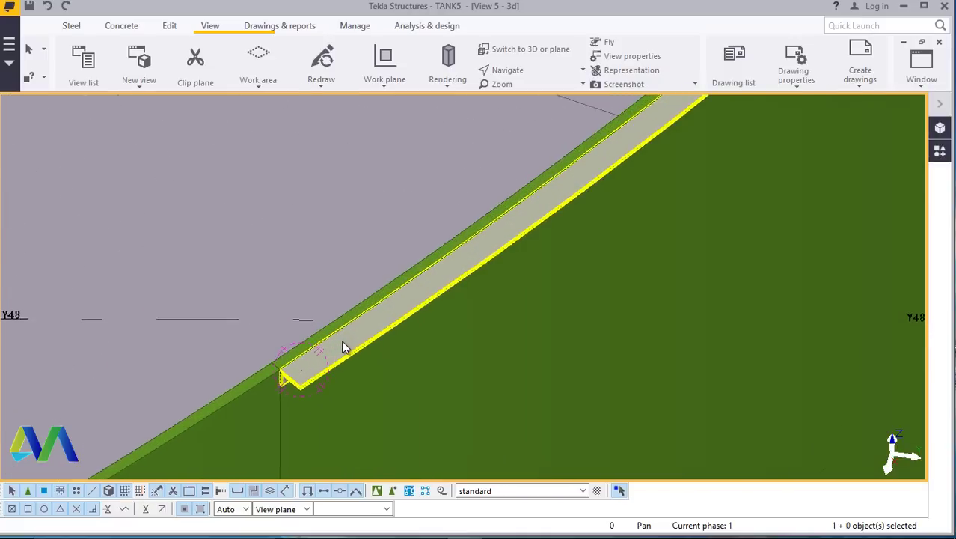
Change the curved member's profile from RSA75*50*8 to PLT1000*12 and apply it with Modify.
double_click(375, 335)
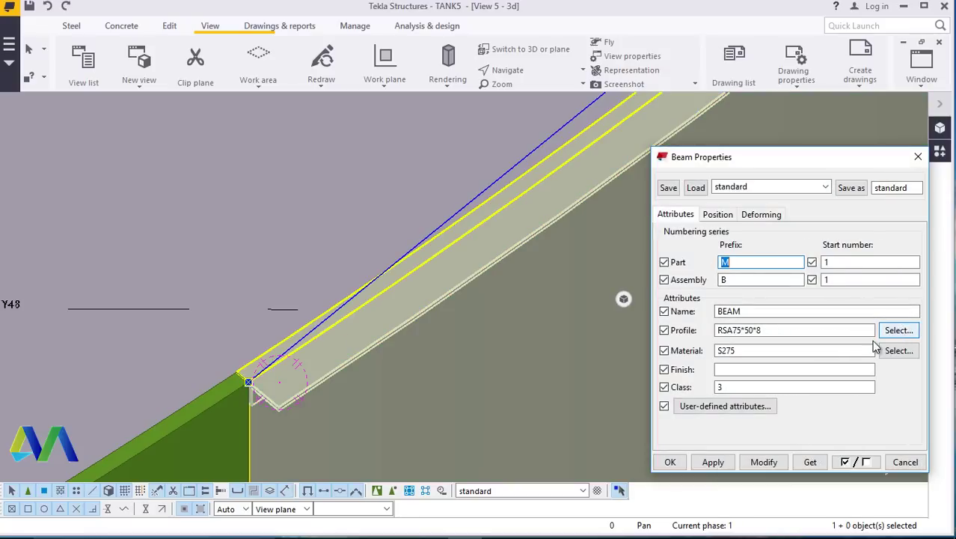
click(758, 330)
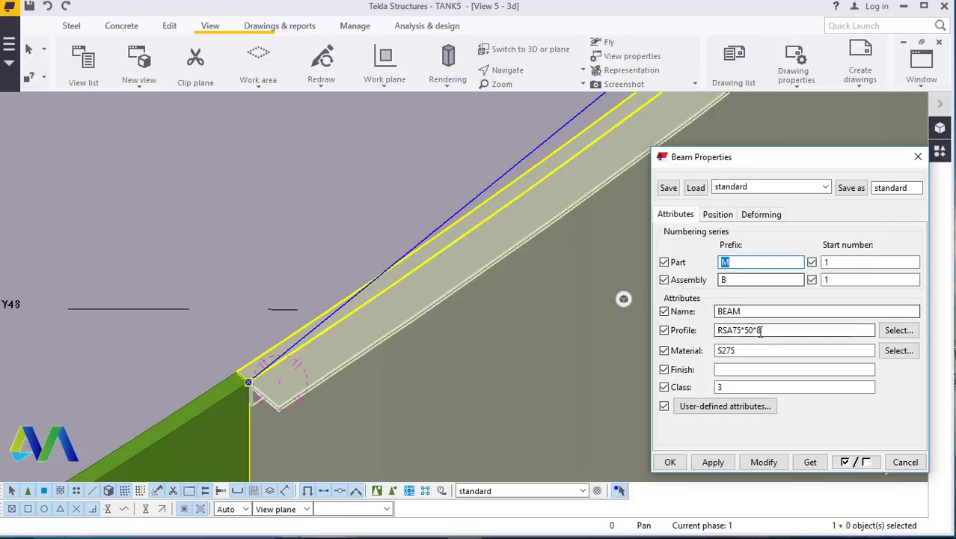
click(711, 331)
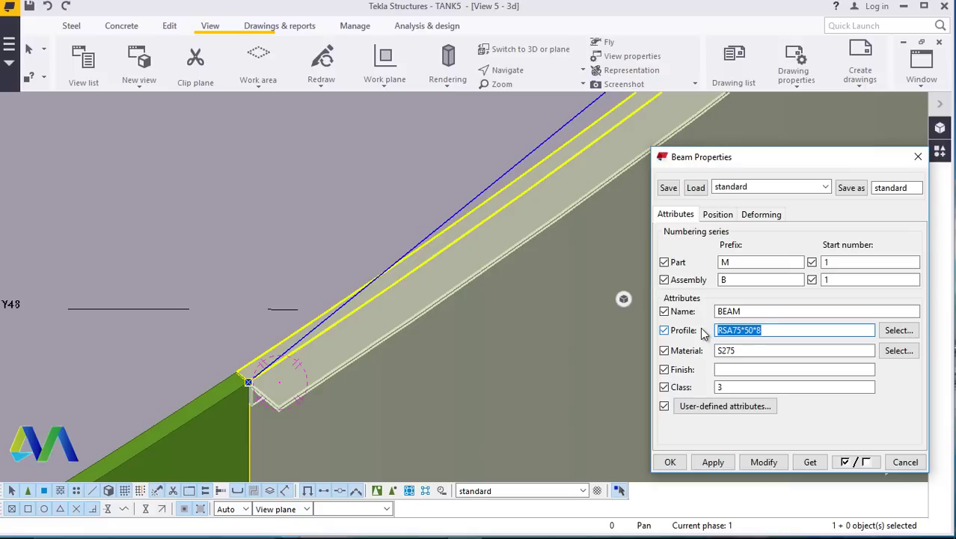
text(PLT)
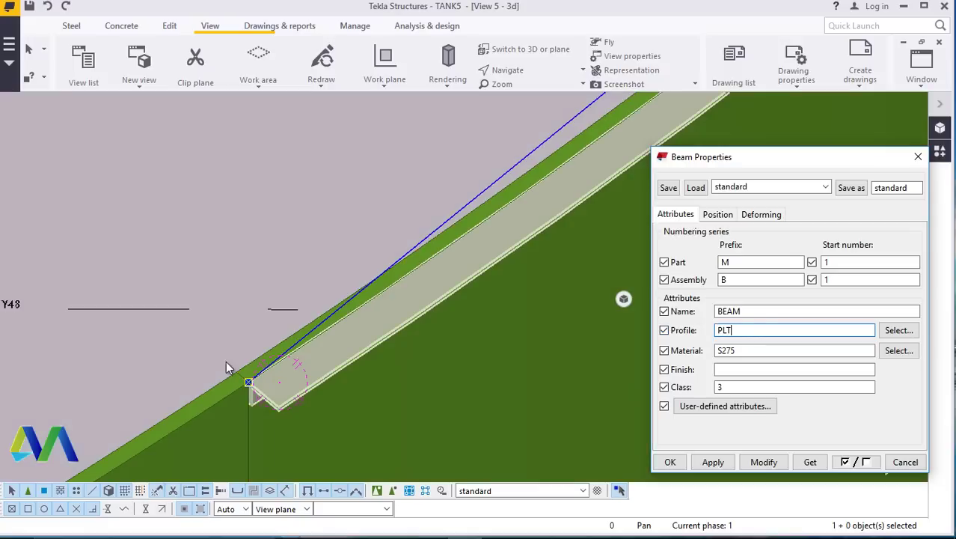
click(258, 391)
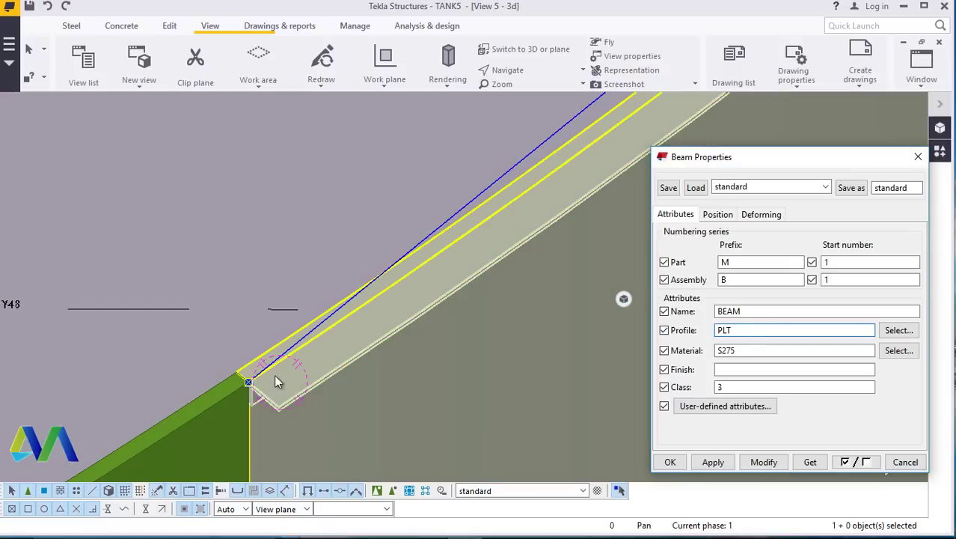
click(350, 451)
click(711, 461)
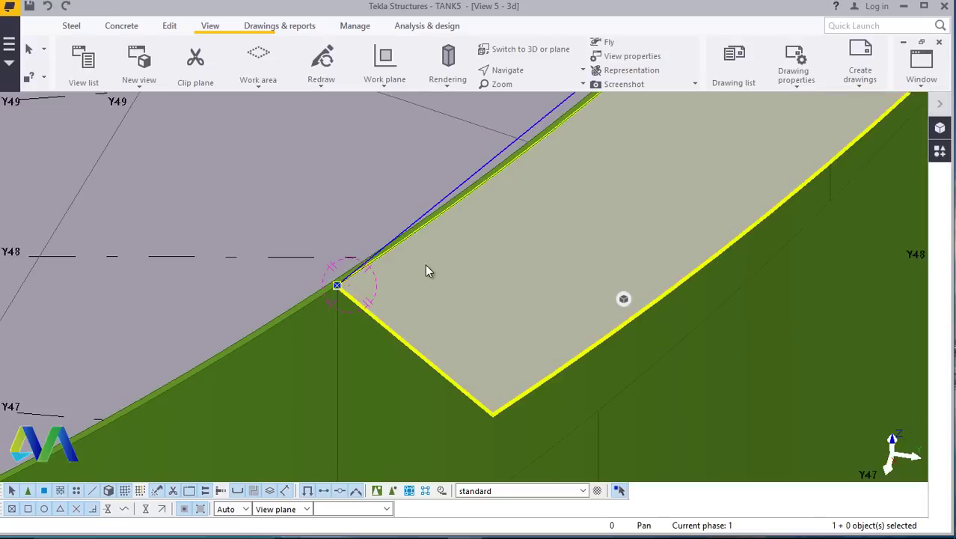
Change the curved plate's number of segments from 10 to 1000, modify, and close Beam Properties.
scroll(441, 274, down, 6)
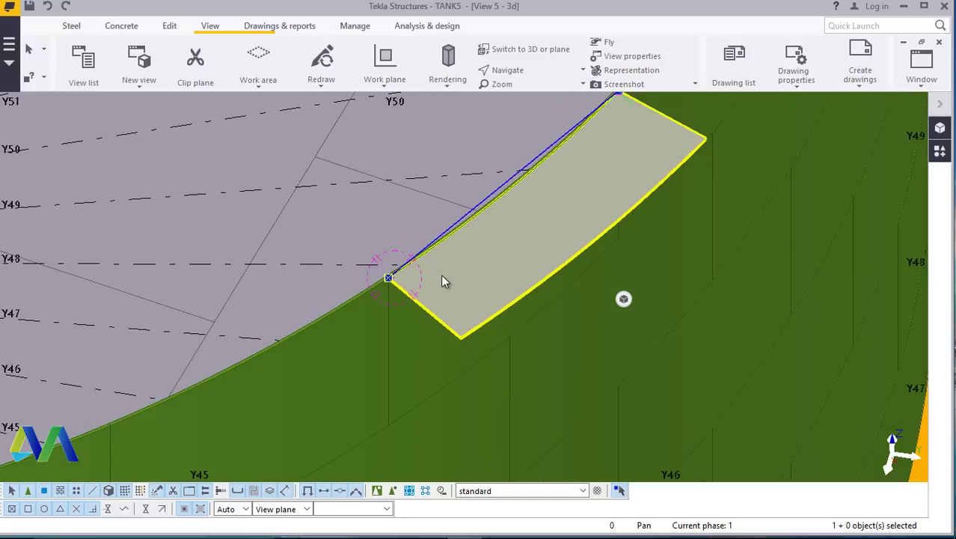
scroll(554, 202, up, 8)
scroll(478, 192, up, 3)
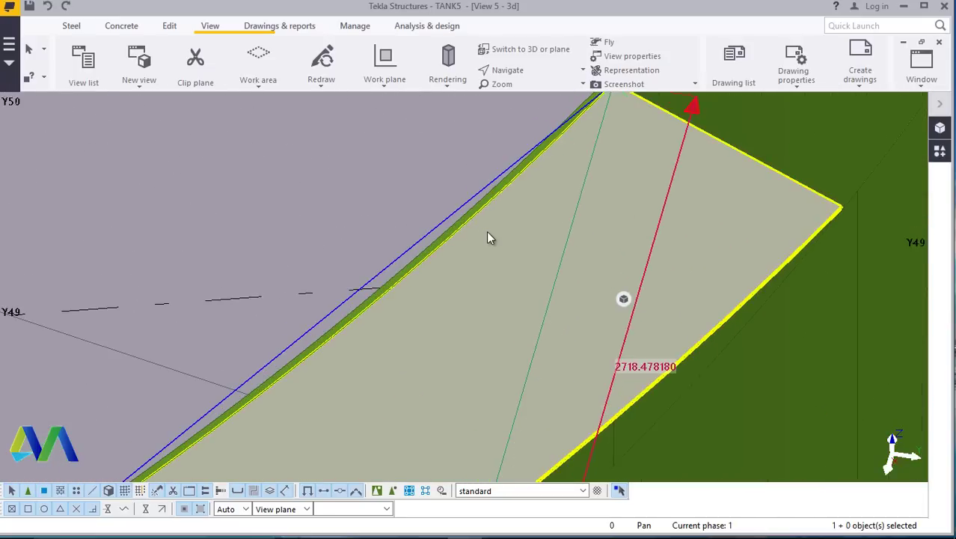
double_click(503, 282)
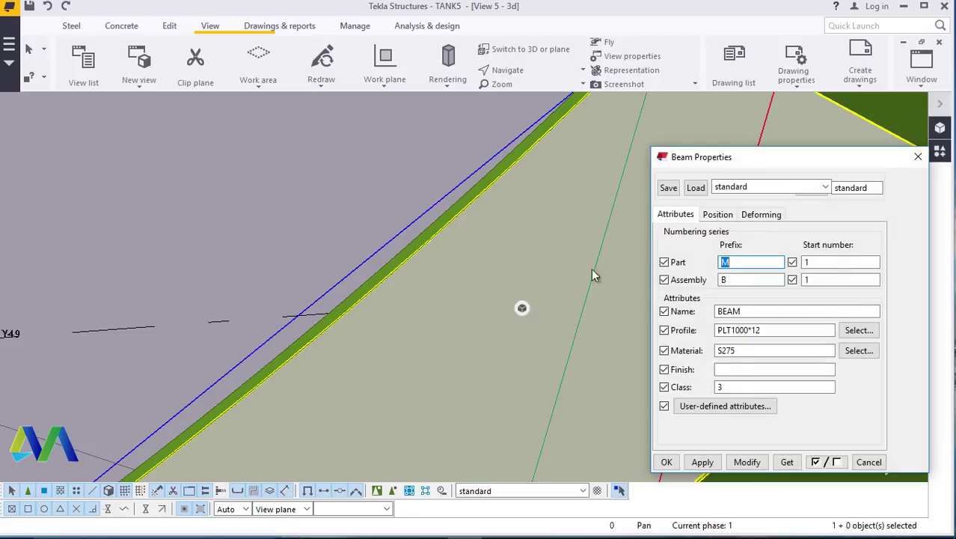
click(720, 217)
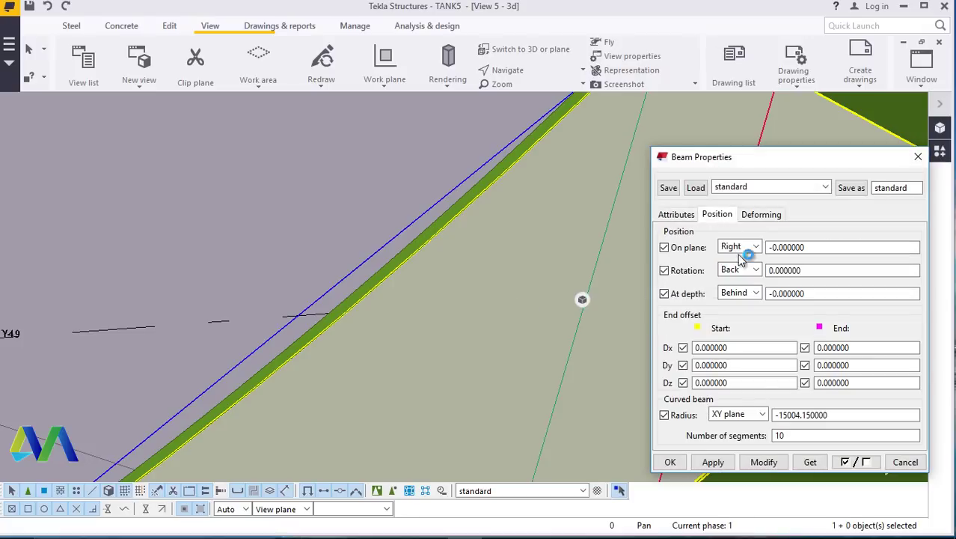
double_click(781, 435)
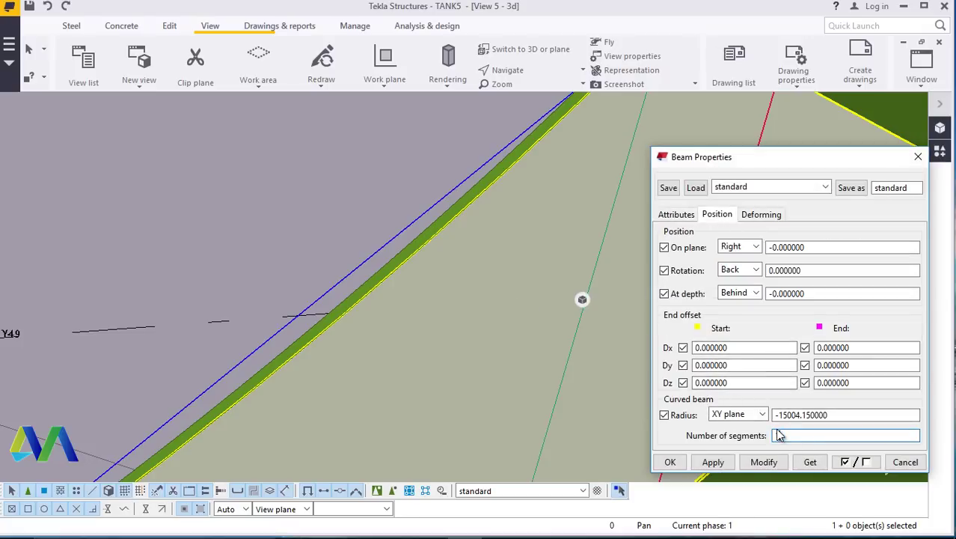
text(1000)
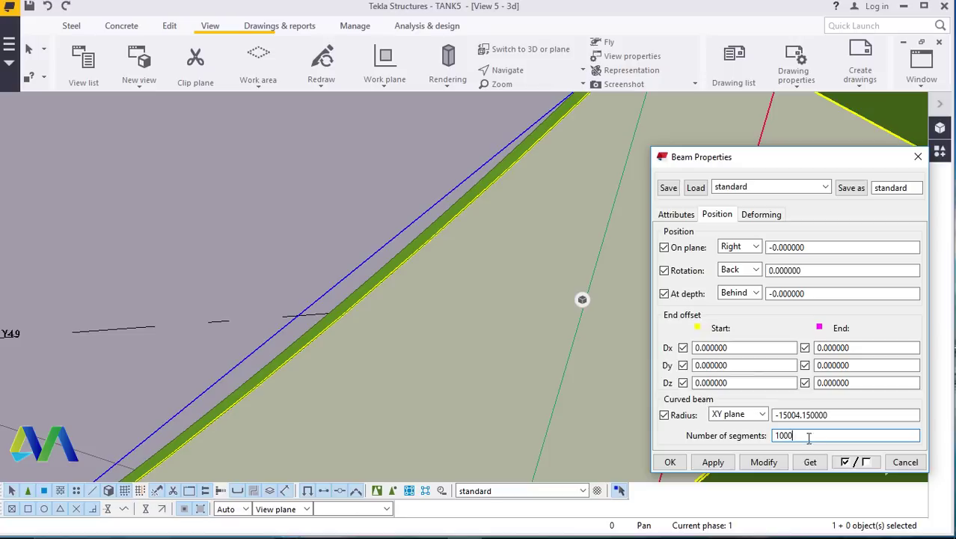
click(764, 461)
click(670, 461)
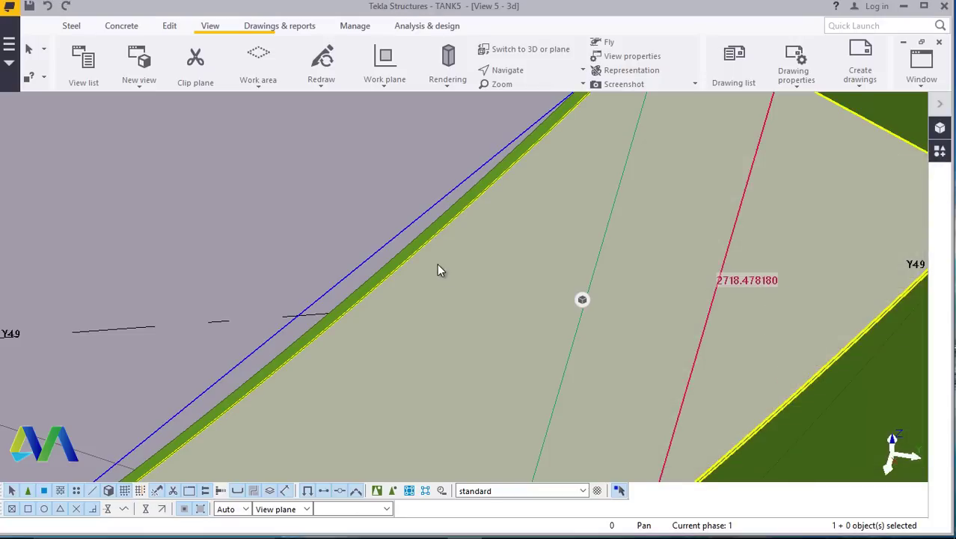
scroll(439, 270, down, 10)
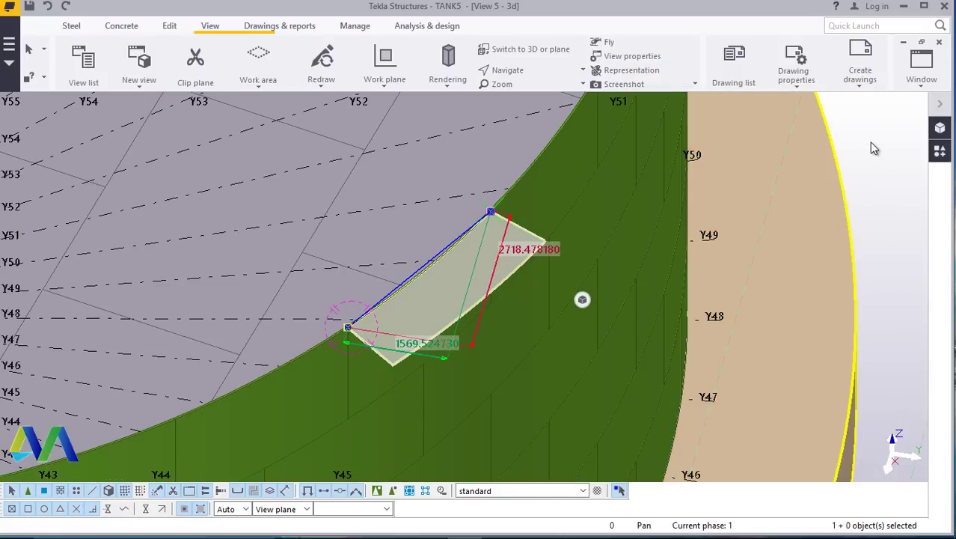
scroll(490, 225, up, 5)
click(537, 69)
click(533, 91)
click(467, 241)
mouse_move(468, 241)
mouse_down()
mouse_move(549, 190)
mouse_move(555, 124)
mouse_move(459, 227)
mouse_move(386, 259)
mouse_move(356, 257)
mouse_move(347, 232)
mouse_move(329, 243)
mouse_move(486, 273)
mouse_move(219, 263)
mouse_move(271, 250)
mouse_up()
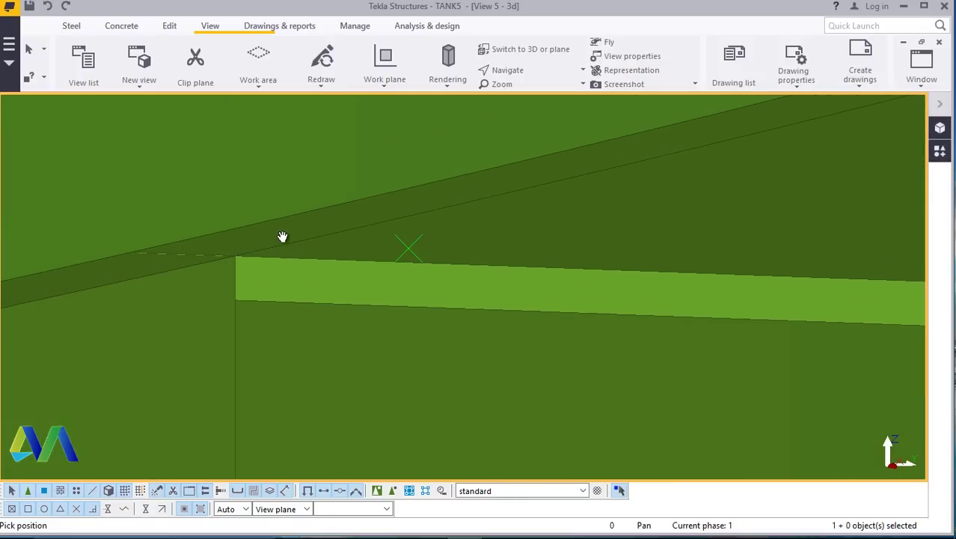
right_click(283, 232)
click(308, 242)
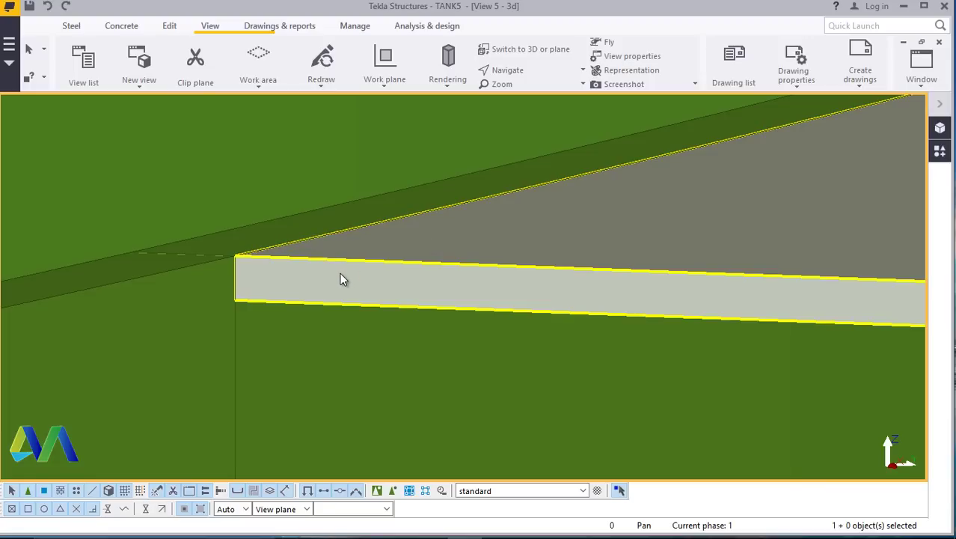
ctrl+middle_drag(280, 247, 293, 291)
click(308, 308)
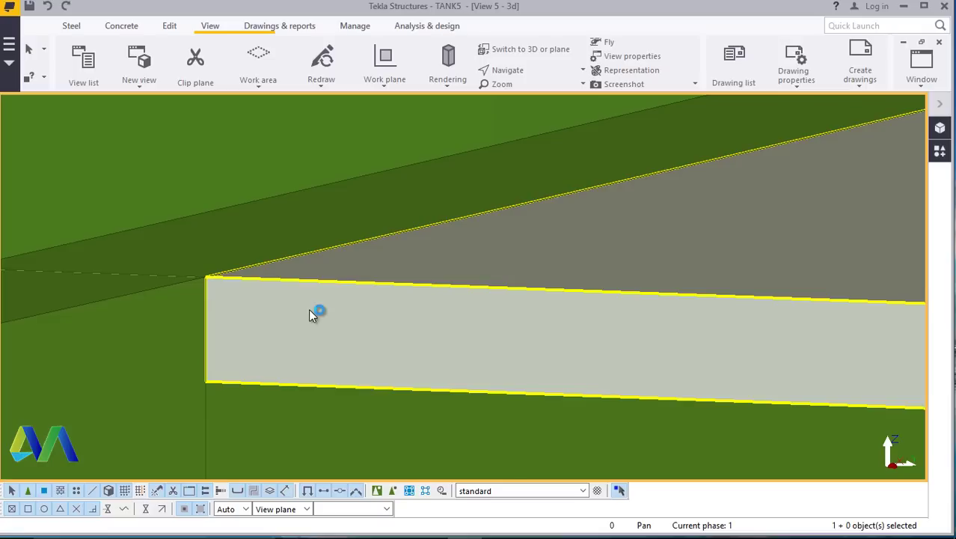
Move the curved walkway plate 50 downward from its top corner.
right_click(311, 307)
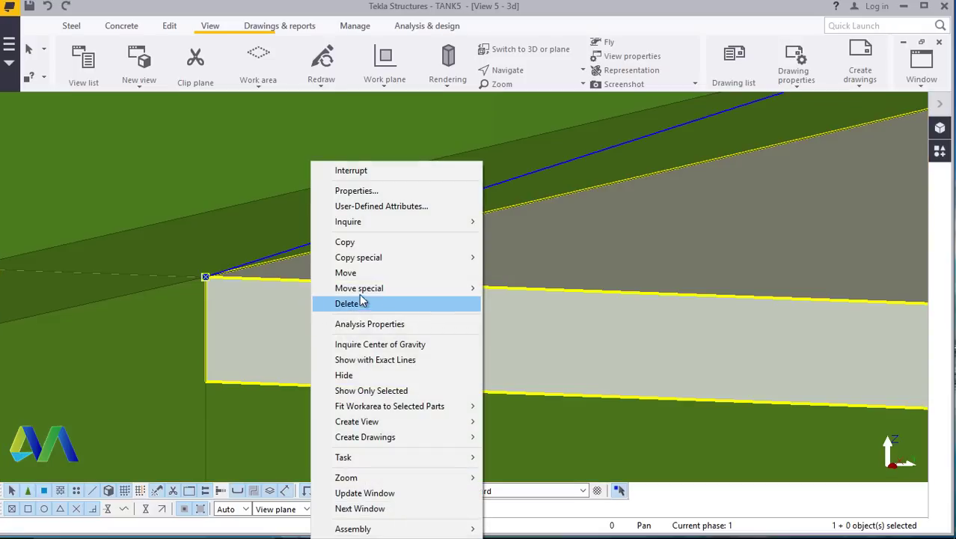
click(354, 272)
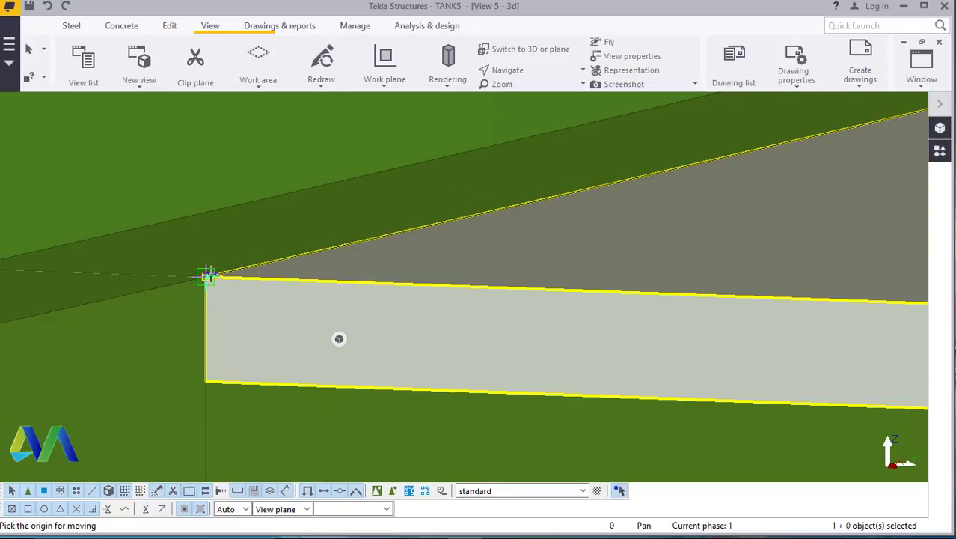
click(207, 276)
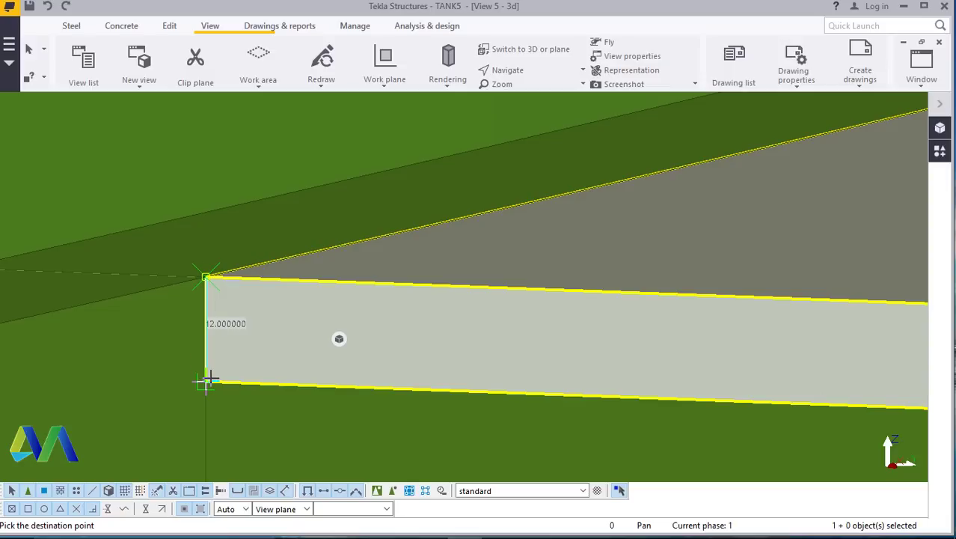
text(50)
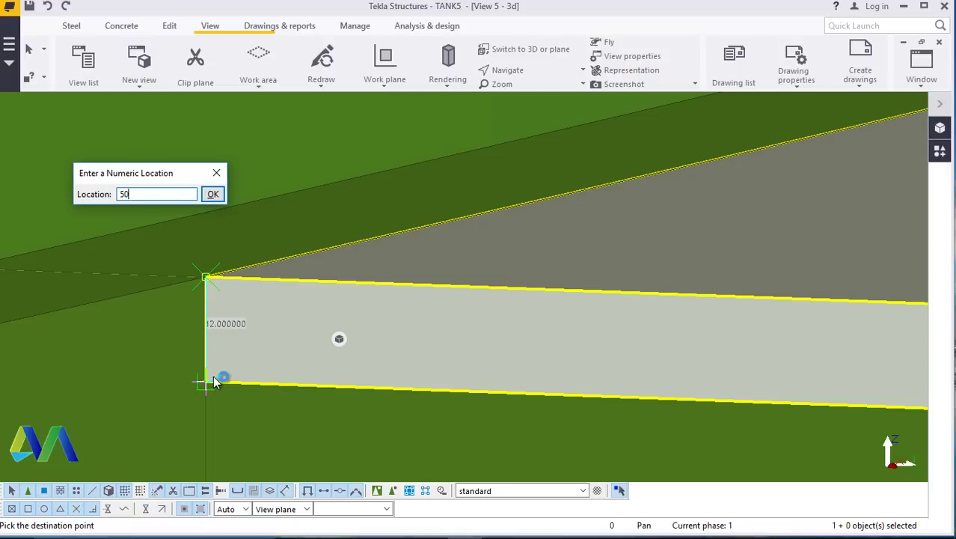
click(213, 193)
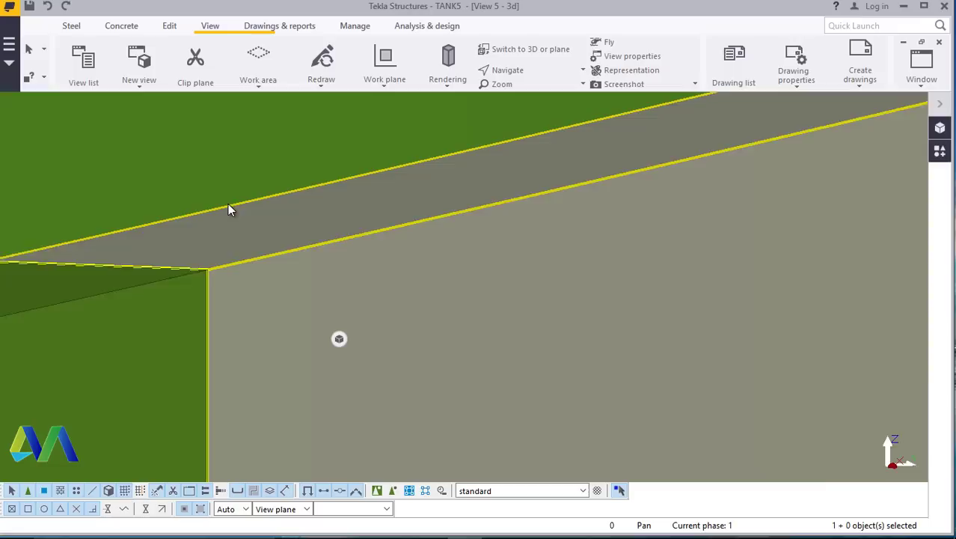
scroll(239, 209, down, 6)
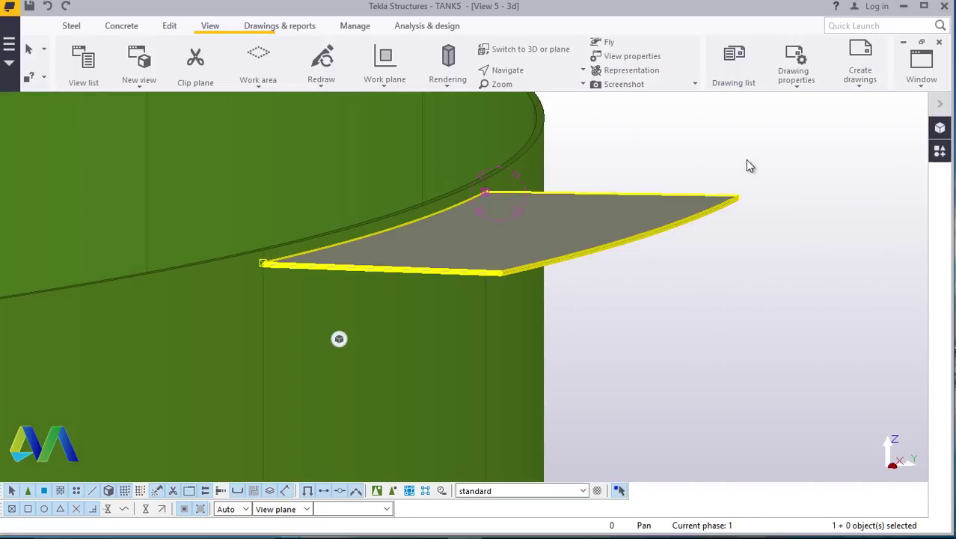
click(748, 150)
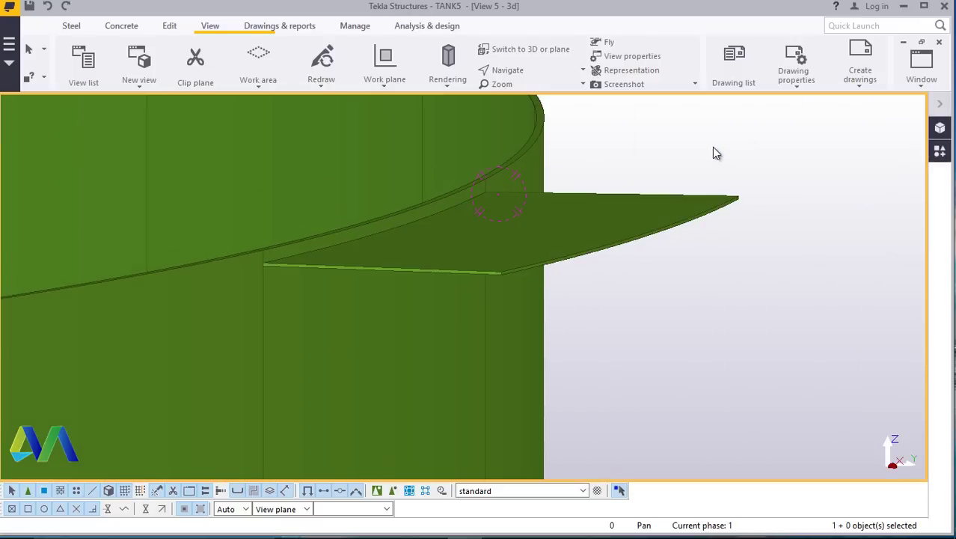
scroll(740, 148, up, 2)
Orbit around the lowered walkway plate and tank wall, reselecting the plate.
click(533, 73)
click(544, 88)
drag(375, 254, 452, 301)
right_click(573, 224)
click(597, 230)
scroll(279, 310, up, 6)
click(394, 124)
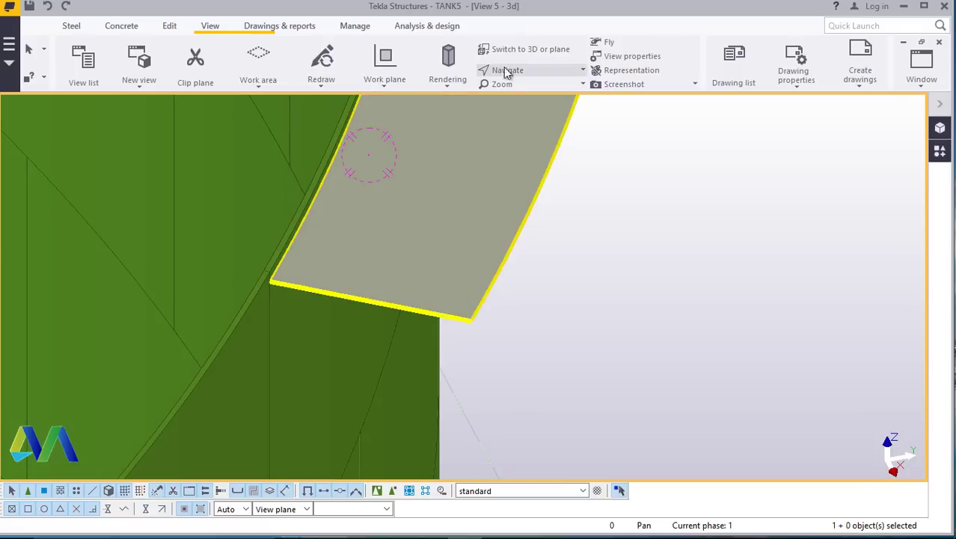
click(523, 69)
click(512, 88)
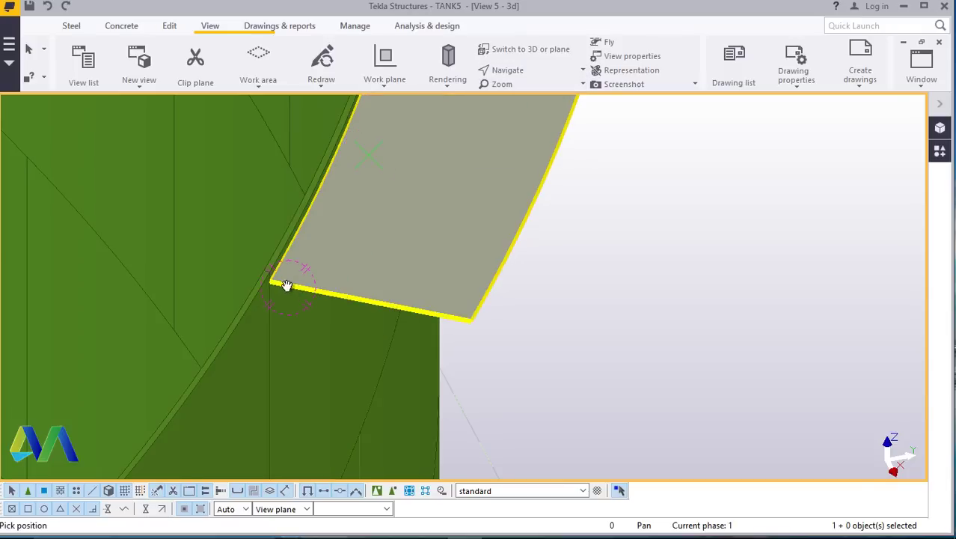
drag(283, 284, 531, 295)
scroll(544, 264, up, 5)
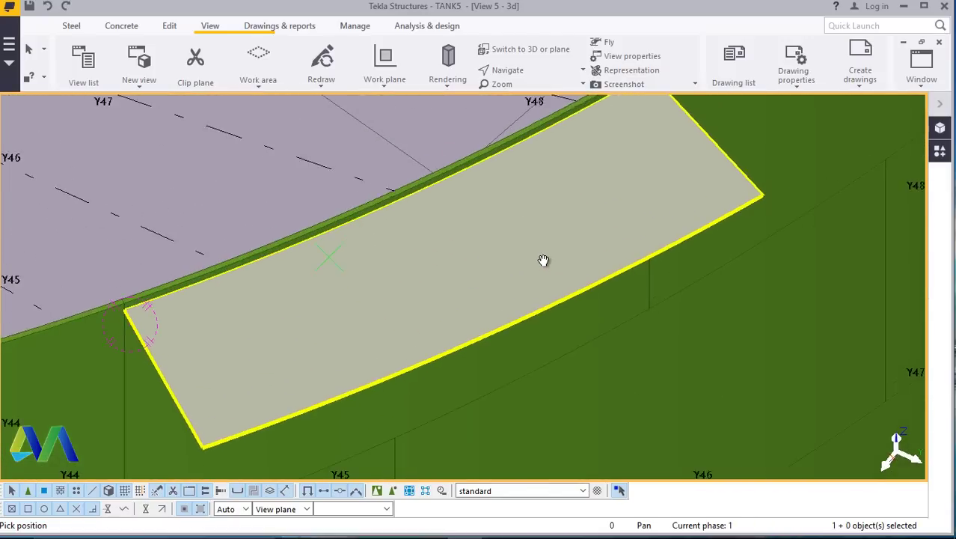
scroll(543, 260, up, 1)
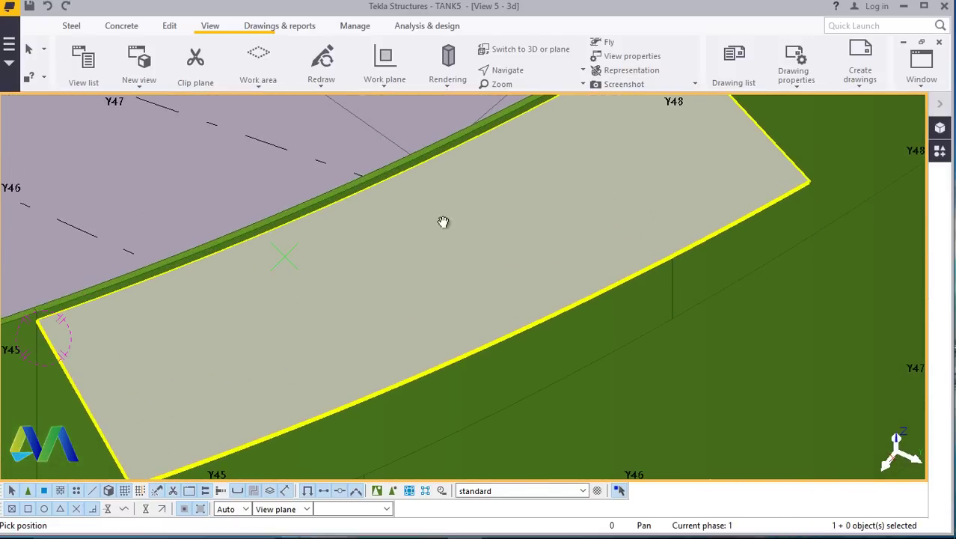
Place a reference point on the walkway plate's inner edge with Points > At any position.
click(170, 27)
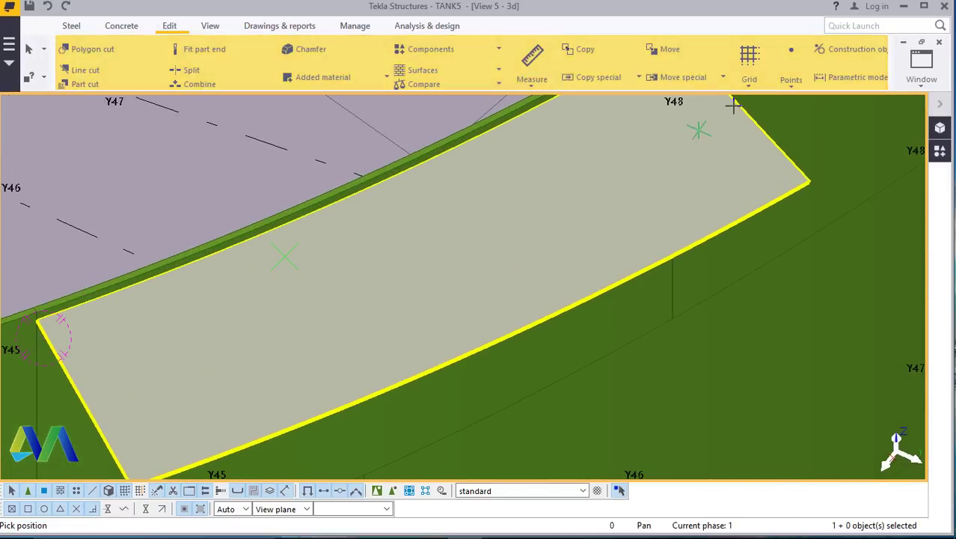
click(790, 58)
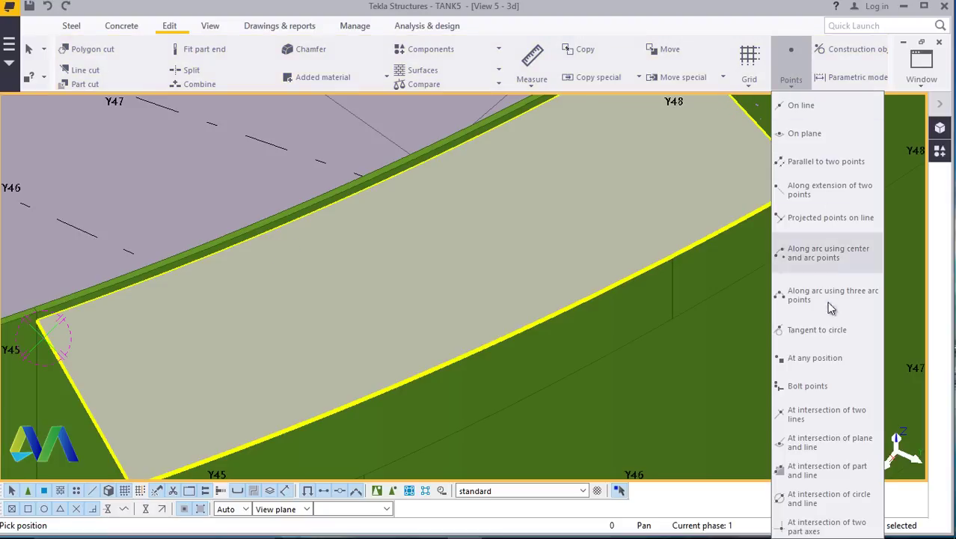
click(813, 359)
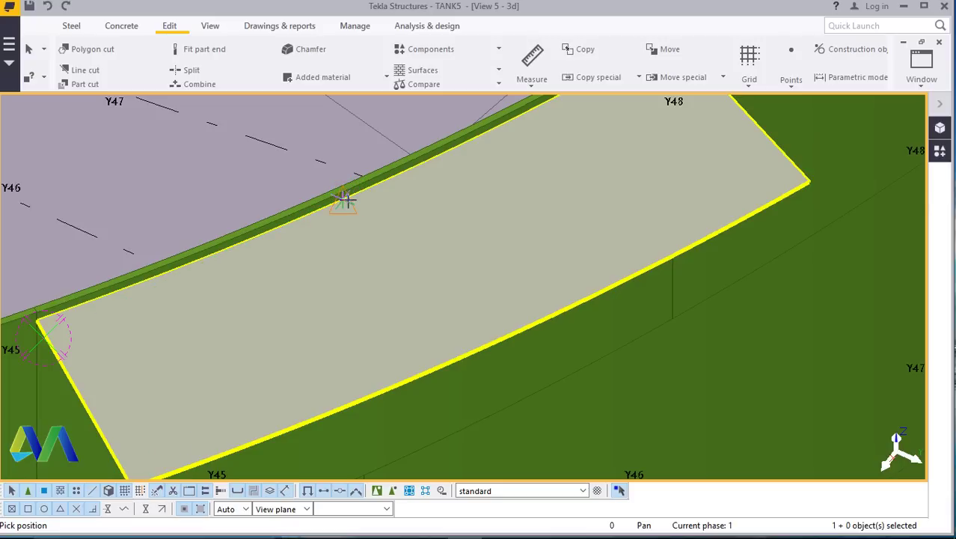
scroll(344, 198, up, 3)
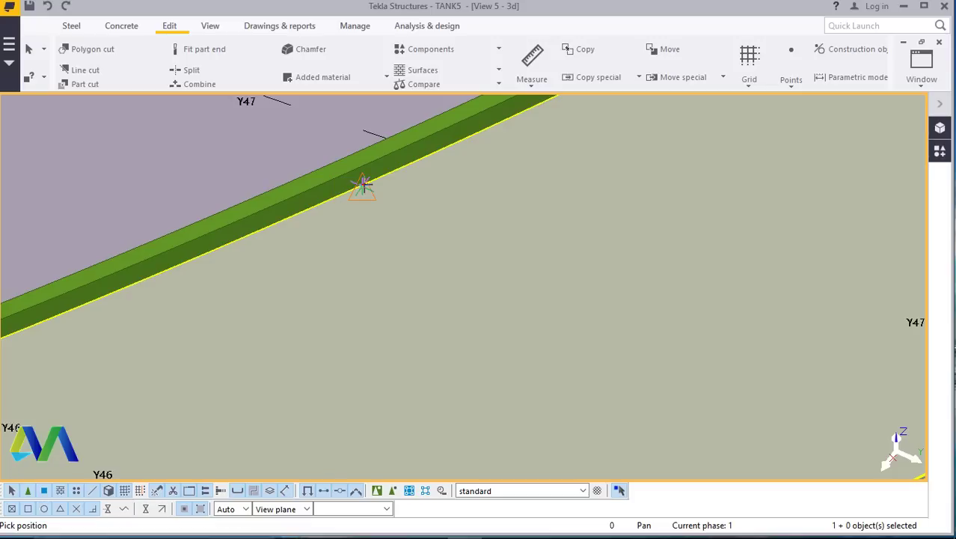
click(365, 188)
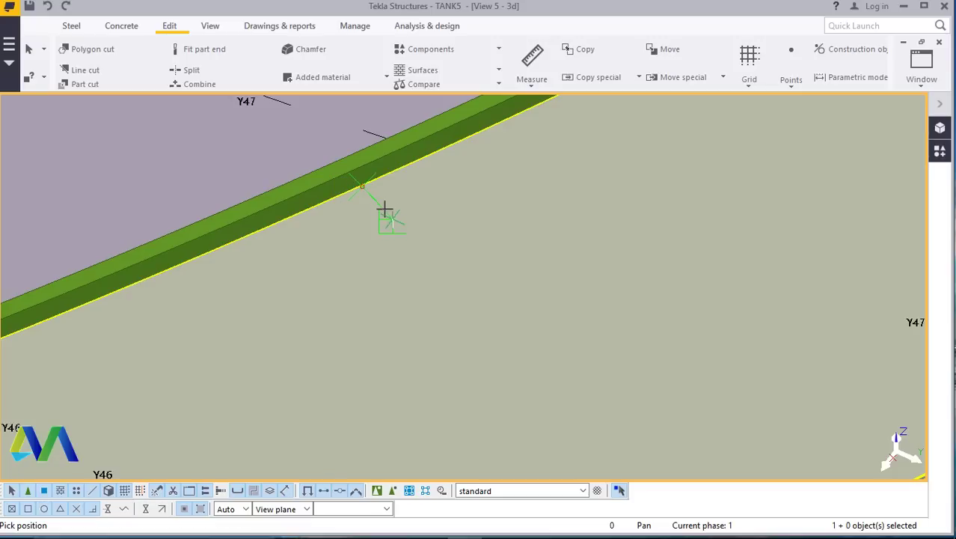
scroll(378, 201, down, 4)
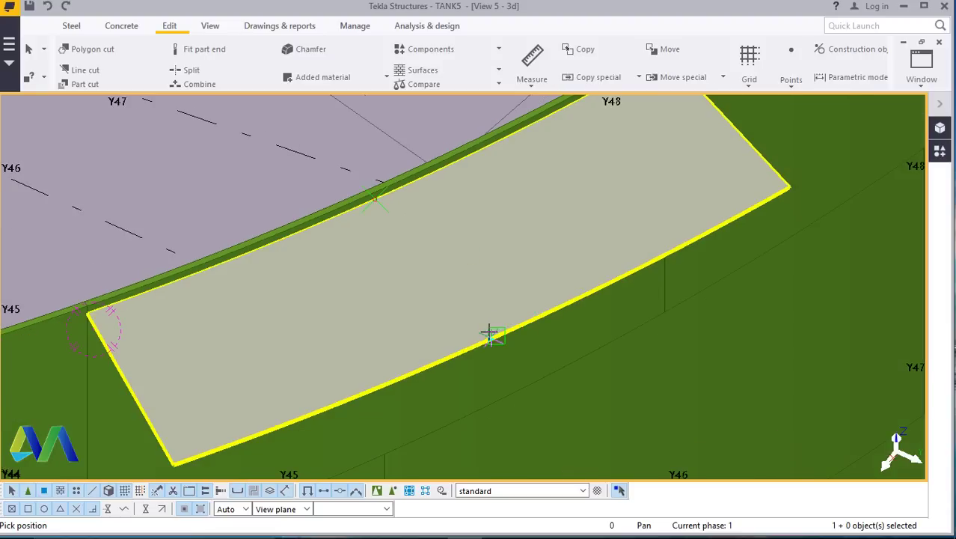
scroll(487, 334, up, 2)
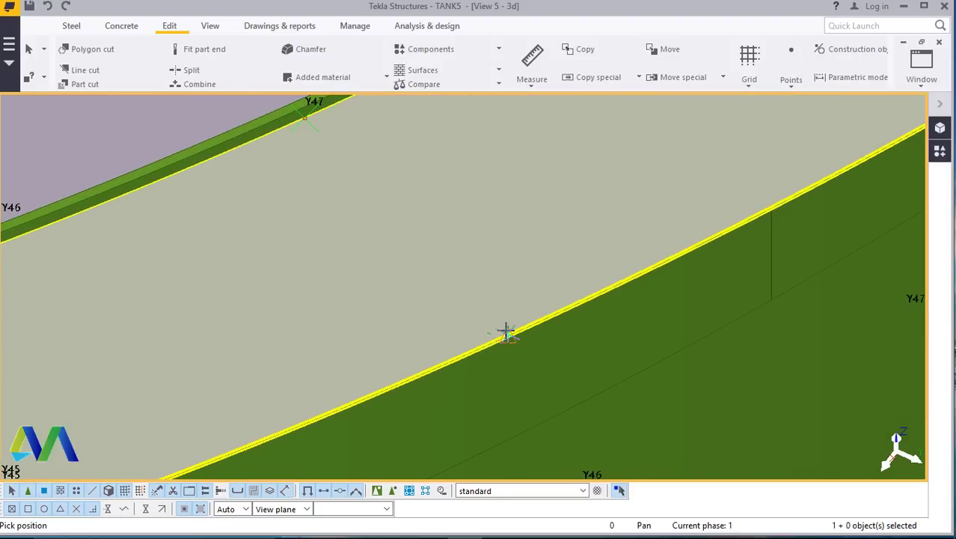
right_click(514, 276)
click(524, 280)
scroll(449, 275, down, 2)
scroll(449, 270, down, 5)
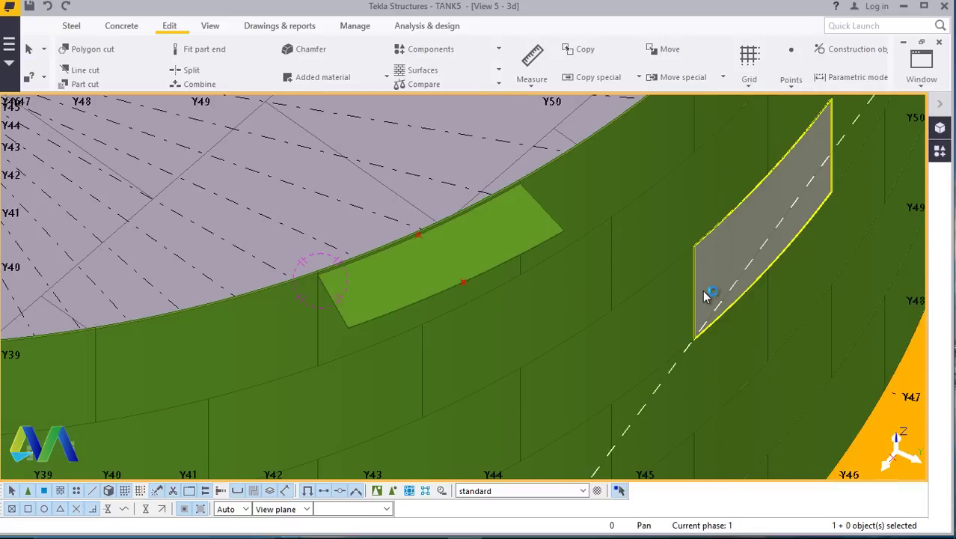
scroll(486, 247, up, 3)
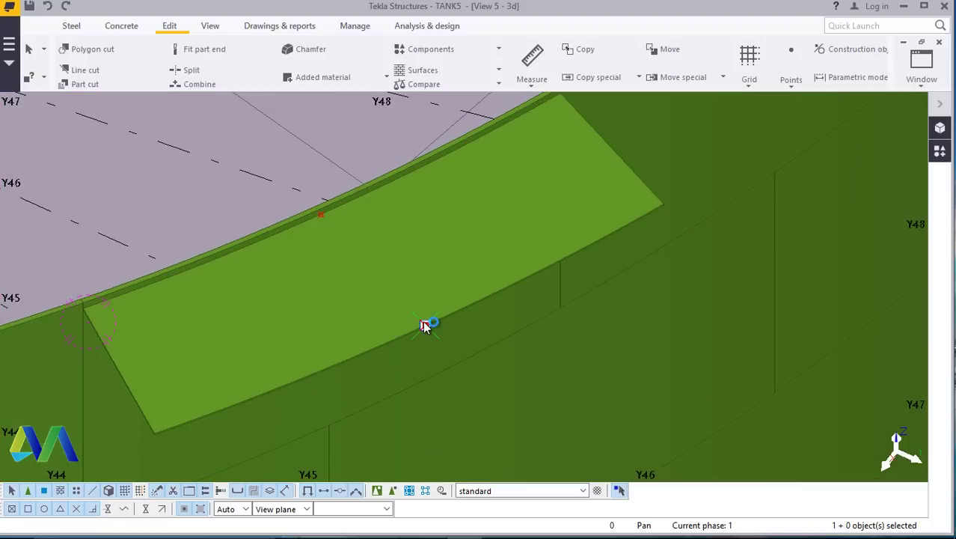
Copy the curved plate from its edge point with a 200 offset, then orbit to view the copy.
right_click(423, 320)
click(482, 110)
click(425, 323)
scroll(323, 213, up, 4)
scroll(322, 208, up, 1)
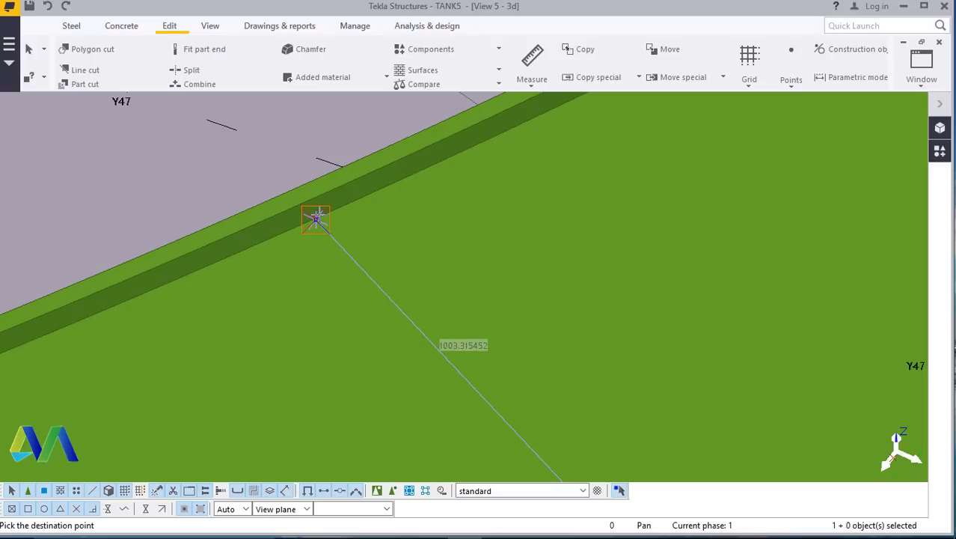
text(200)
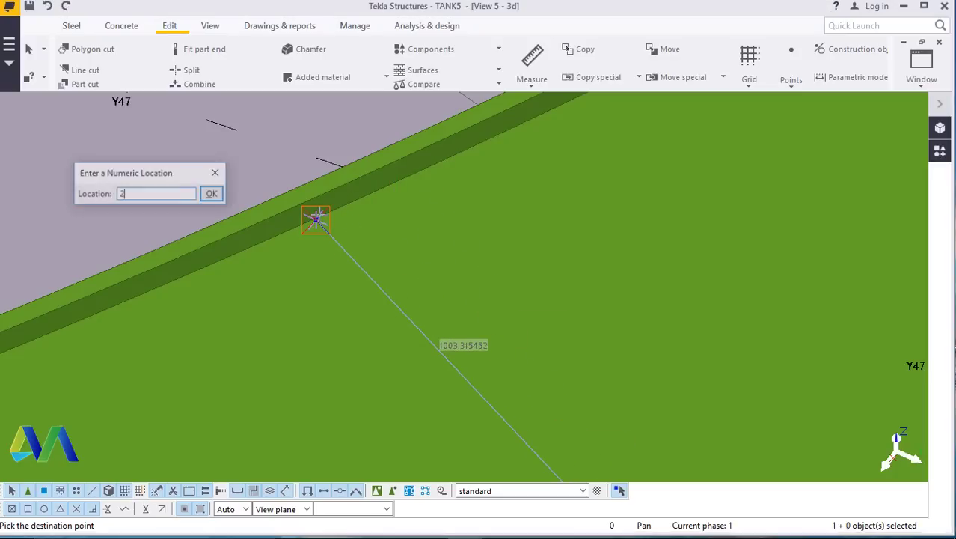
click(213, 193)
scroll(441, 374, down, 3)
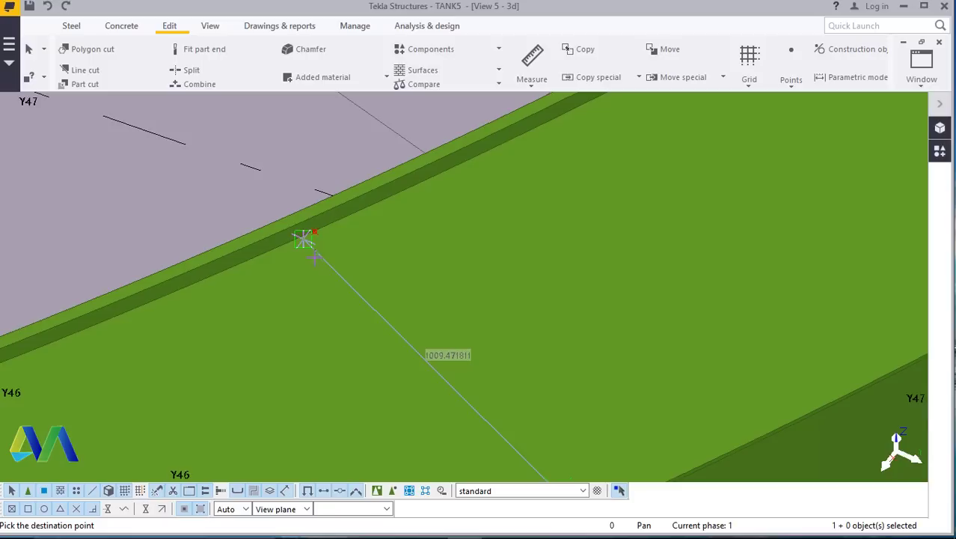
scroll(445, 378, down, 3)
right_click(386, 268)
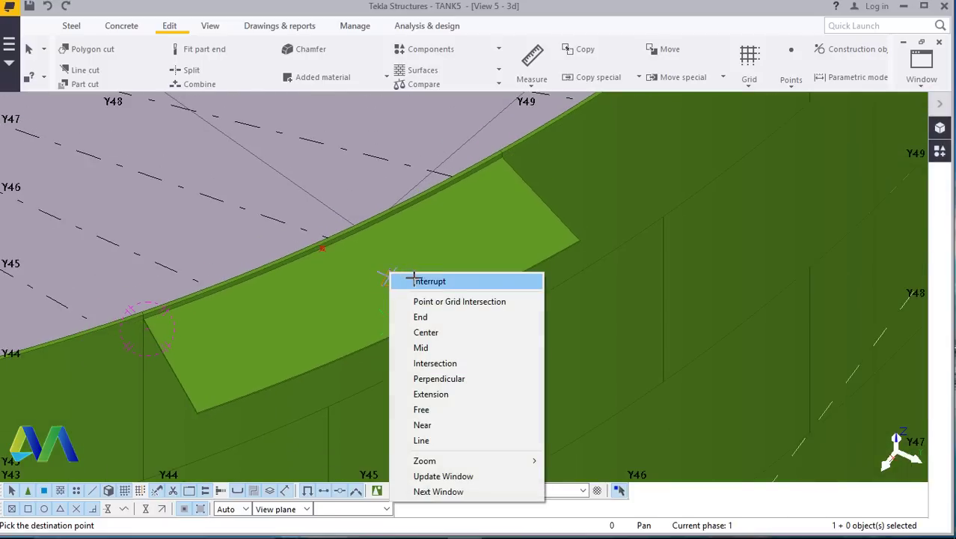
click(394, 275)
scroll(392, 264, down, 2)
ctrl+middle_drag(392, 263, 393, 389)
scroll(442, 367, up, 2)
Place a point 100 from the wall panel corner through the numeric location dialog.
scroll(449, 220, up, 2)
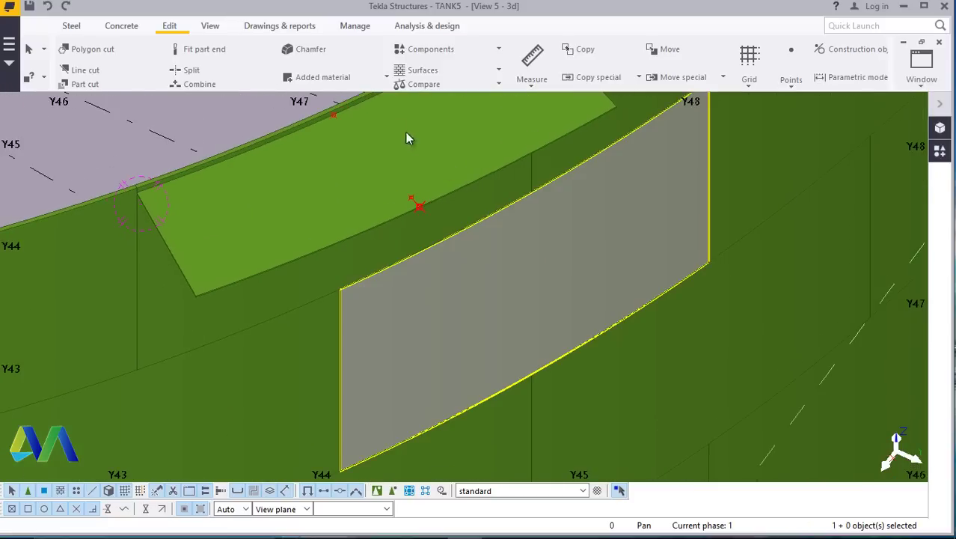
scroll(117, 306, up, 3)
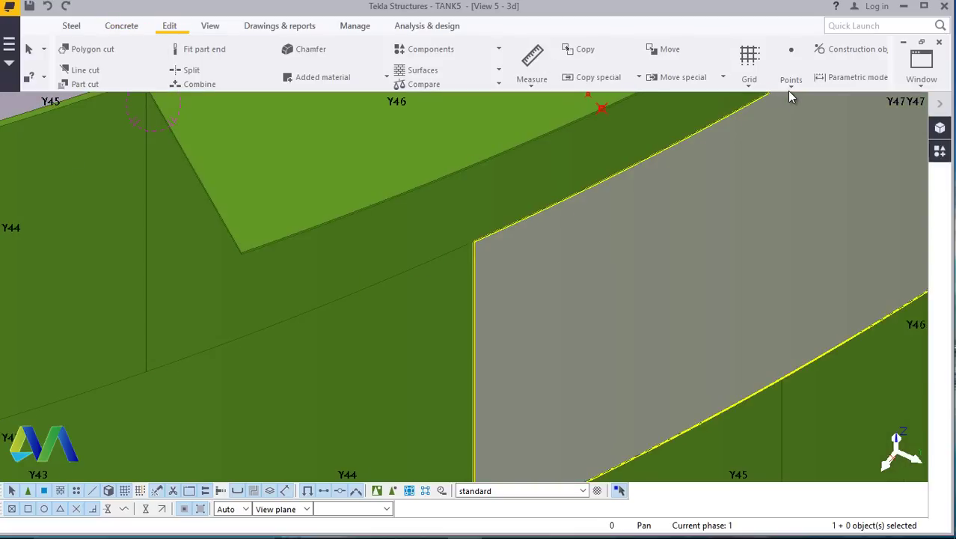
click(791, 81)
click(813, 370)
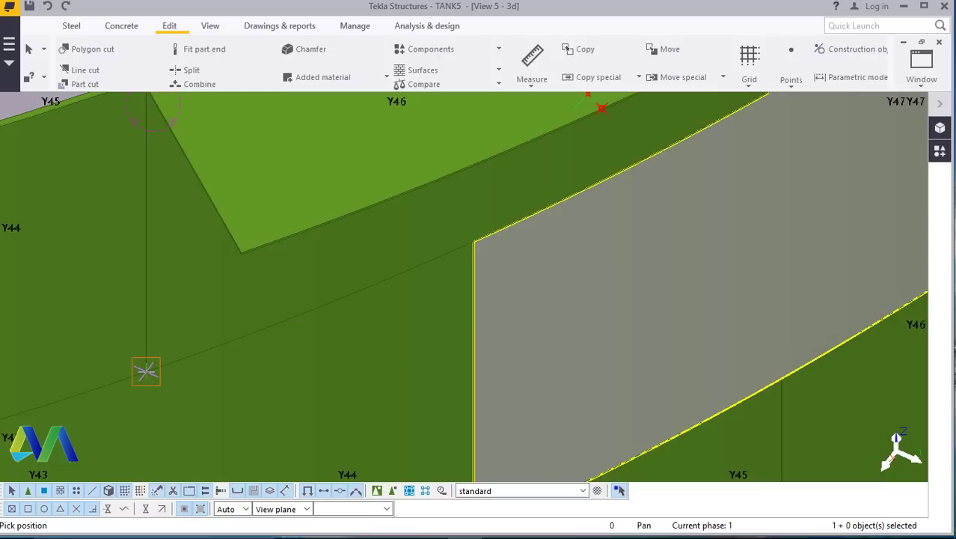
ctrl+middle_drag(152, 343, 178, 172)
scroll(178, 171, up, 5)
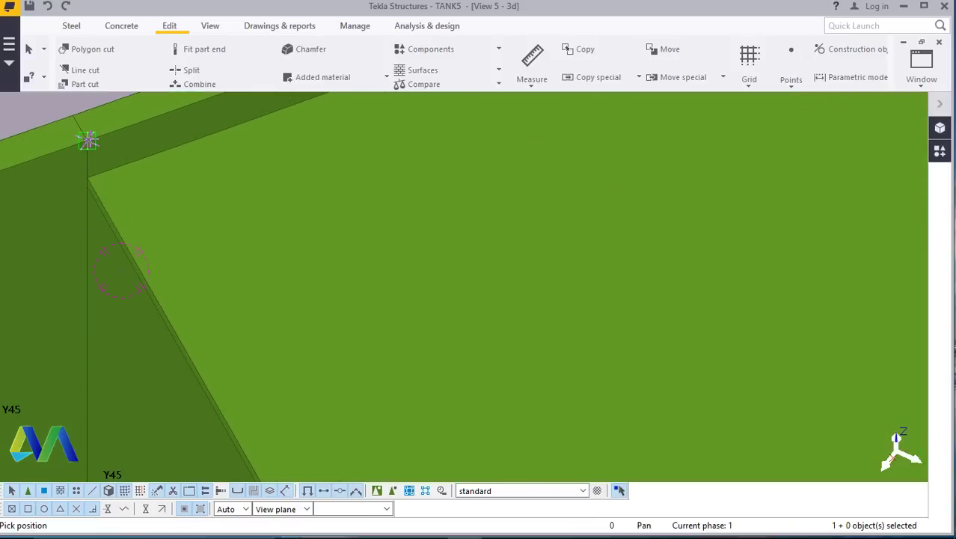
text(100)
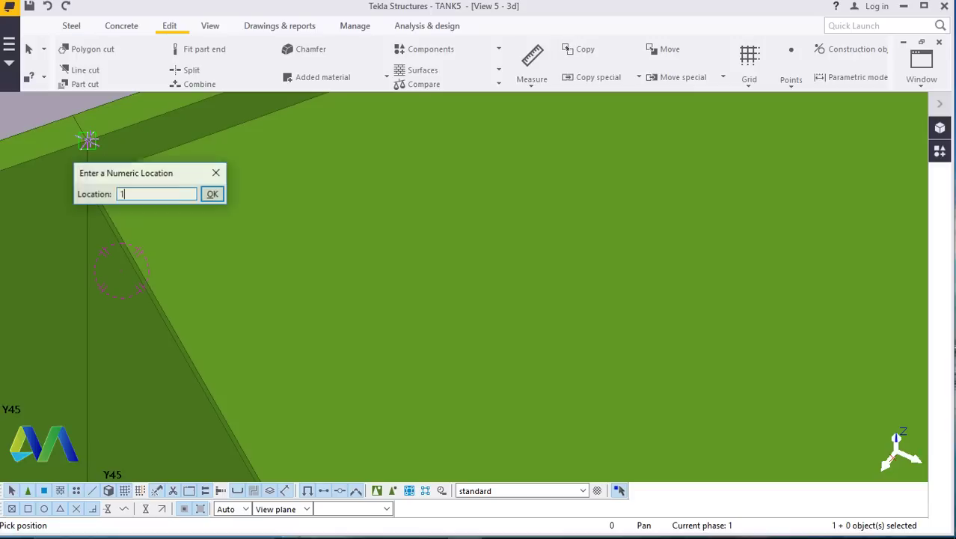
click(212, 195)
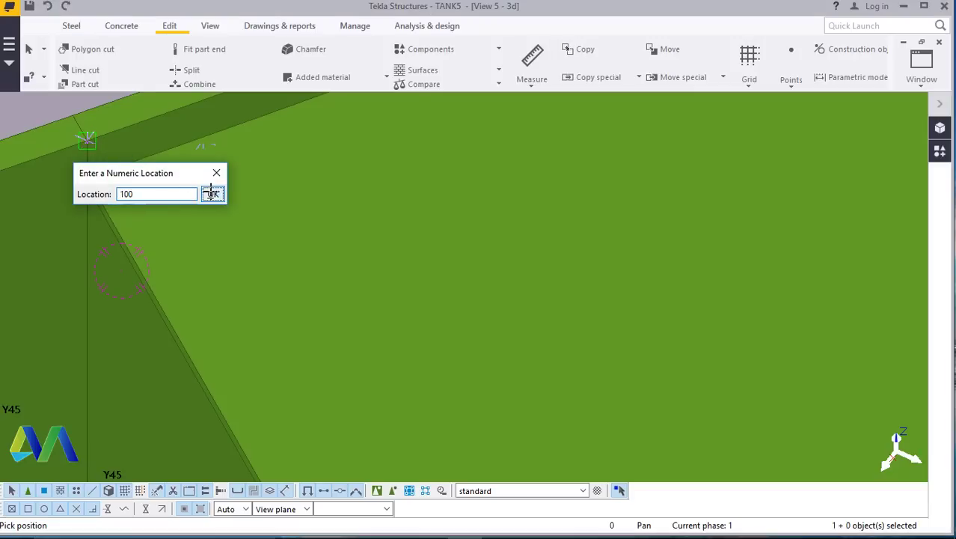
scroll(196, 187, down, 4)
right_click(196, 188)
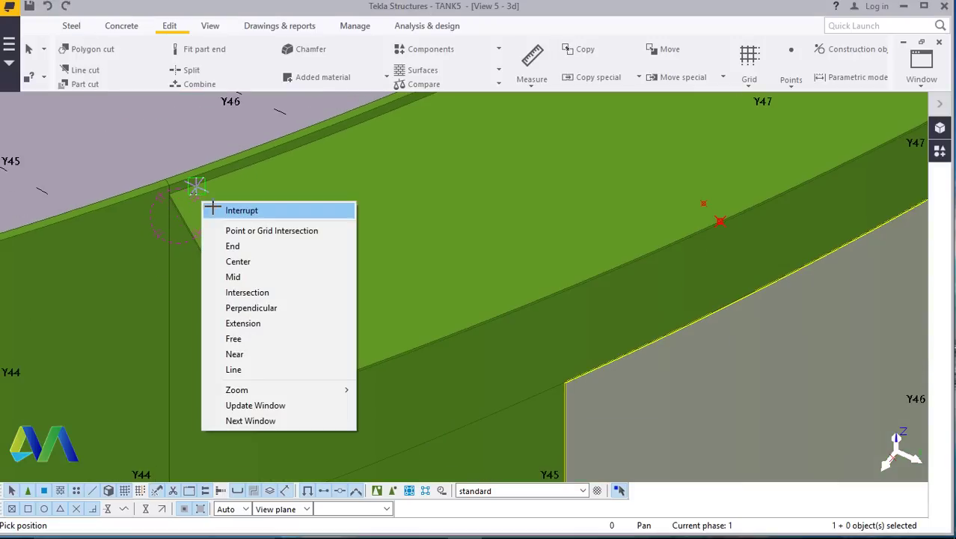
click(210, 210)
ctrl+middle_drag(213, 207, 187, 393)
scroll(190, 390, up, 3)
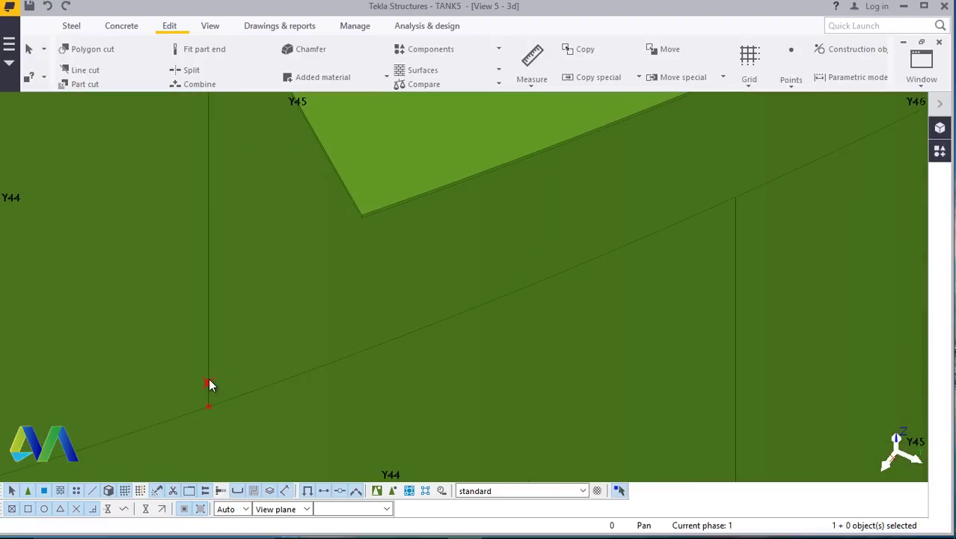
Copy the offset point along the lower wall seam.
right_click(210, 407)
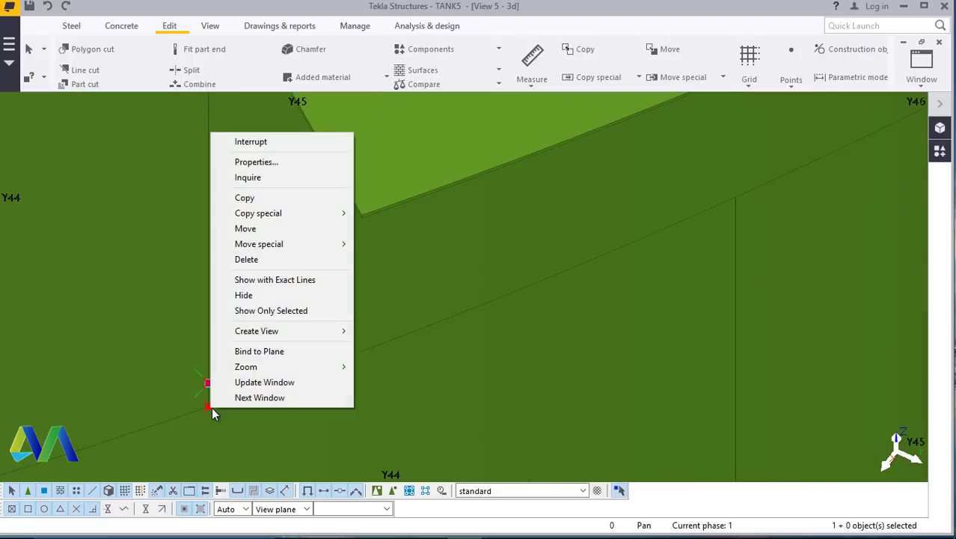
click(252, 197)
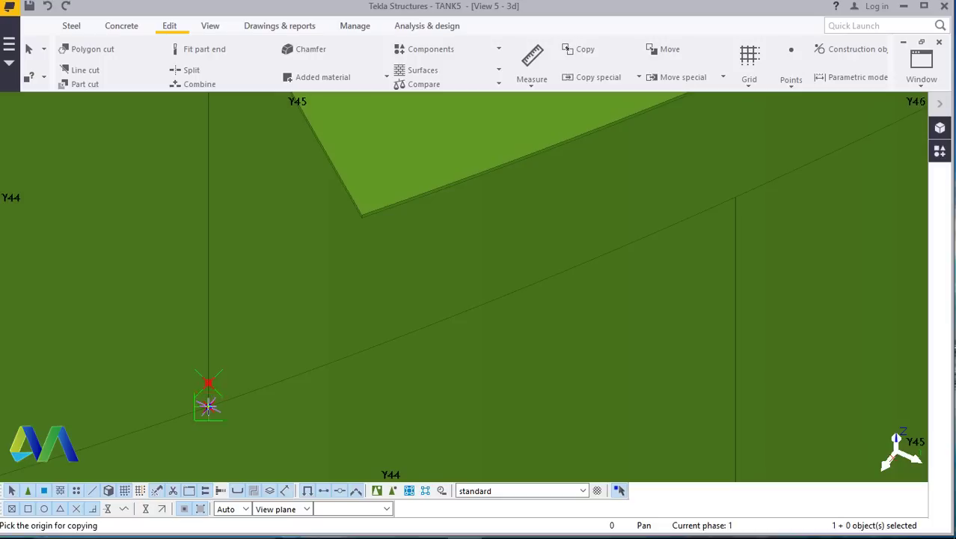
click(210, 409)
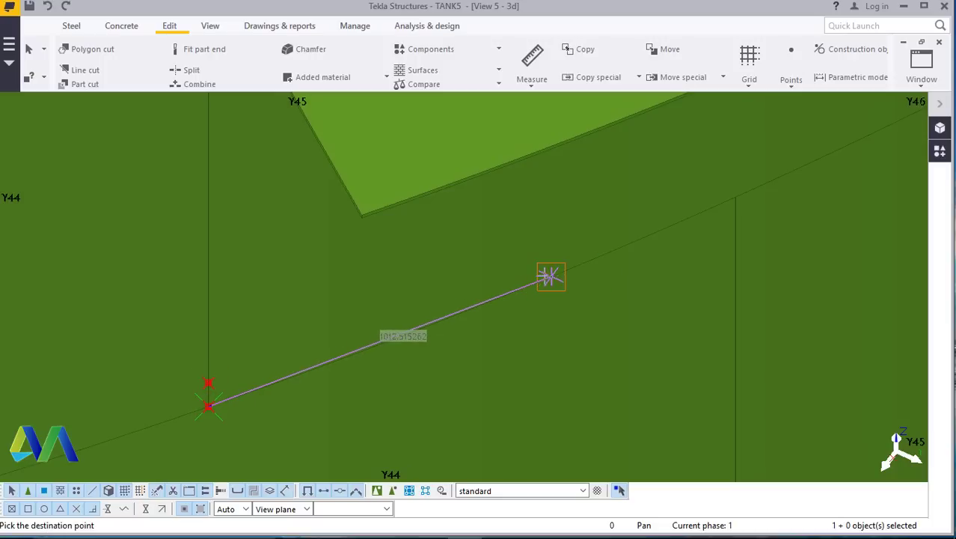
right_click(542, 280)
click(576, 229)
scroll(398, 329, down, 2)
scroll(404, 339, down, 2)
ctrl+middle_drag(407, 343, 566, 241)
scroll(566, 240, up, 2)
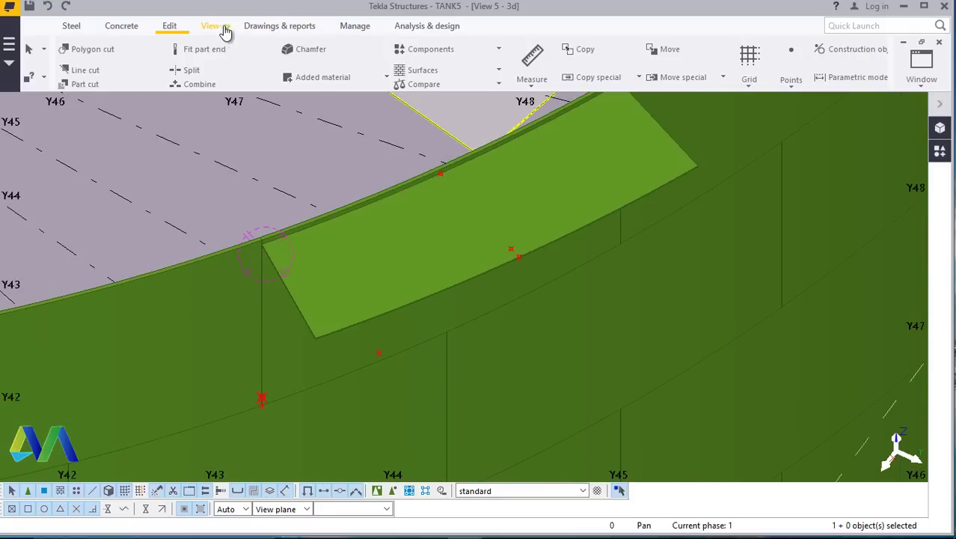
Rotate the model to face the tank wall from outside.
click(211, 27)
click(531, 71)
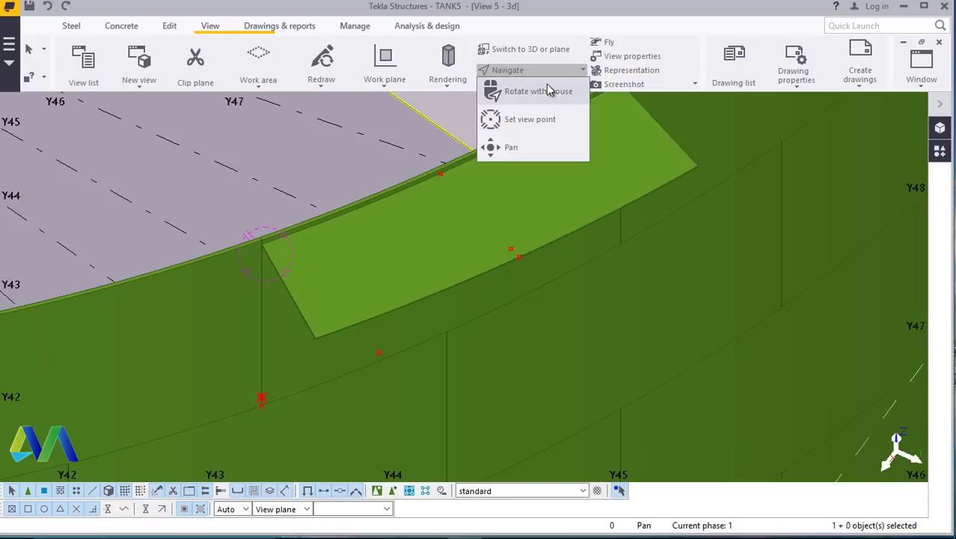
click(555, 92)
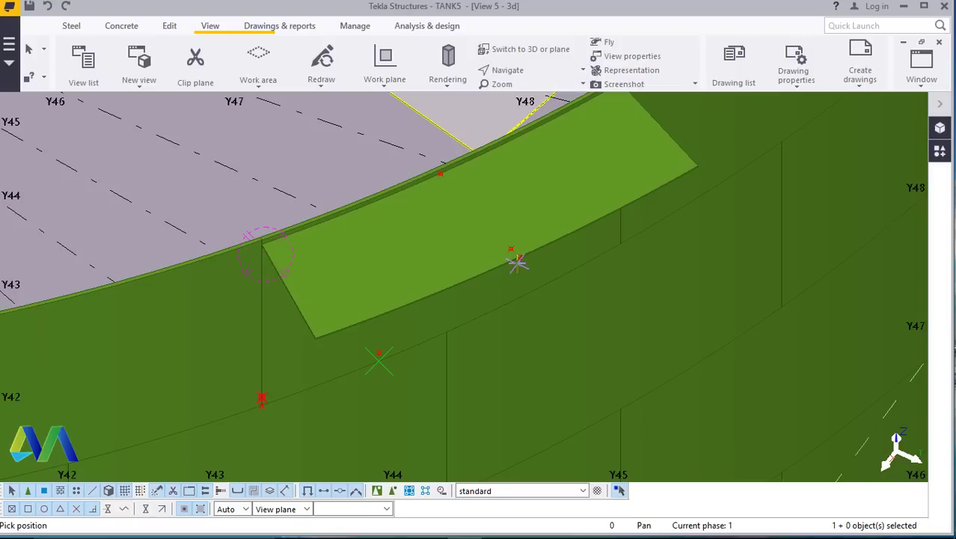
drag(521, 261, 465, 318)
End the view rotation and delete the stray reference point.
right_click(463, 88)
click(502, 94)
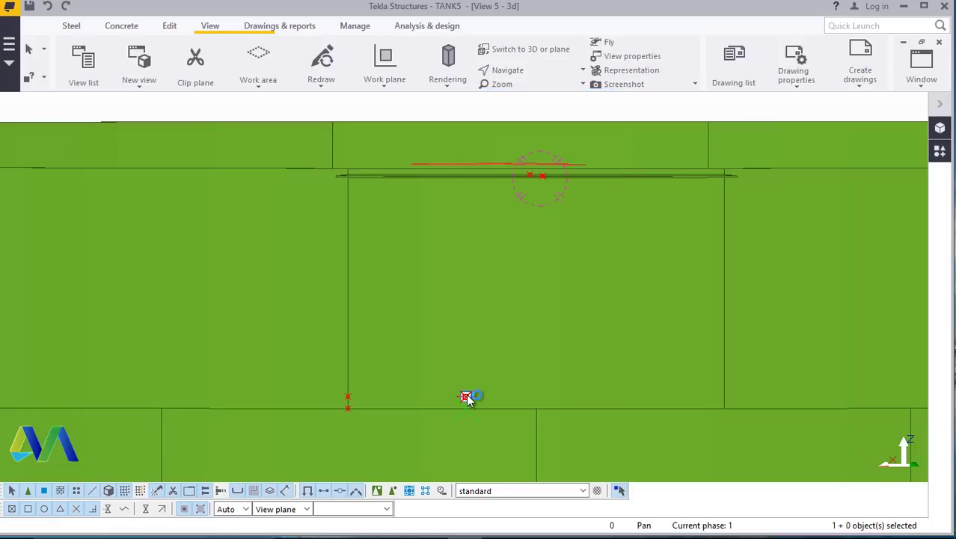
right_click(466, 398)
click(516, 245)
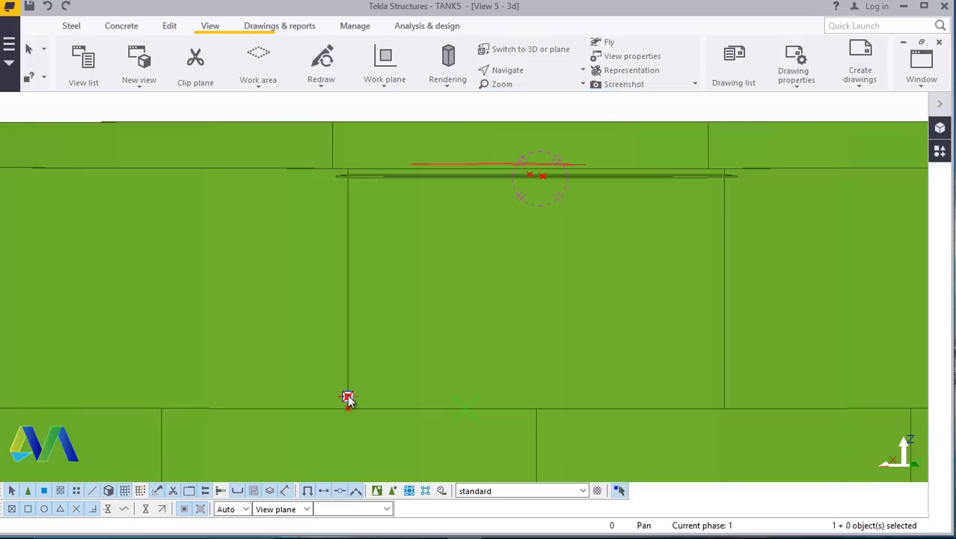
Copy the offset point to the middle of the wall panel below the walkway.
right_click(348, 398)
click(397, 186)
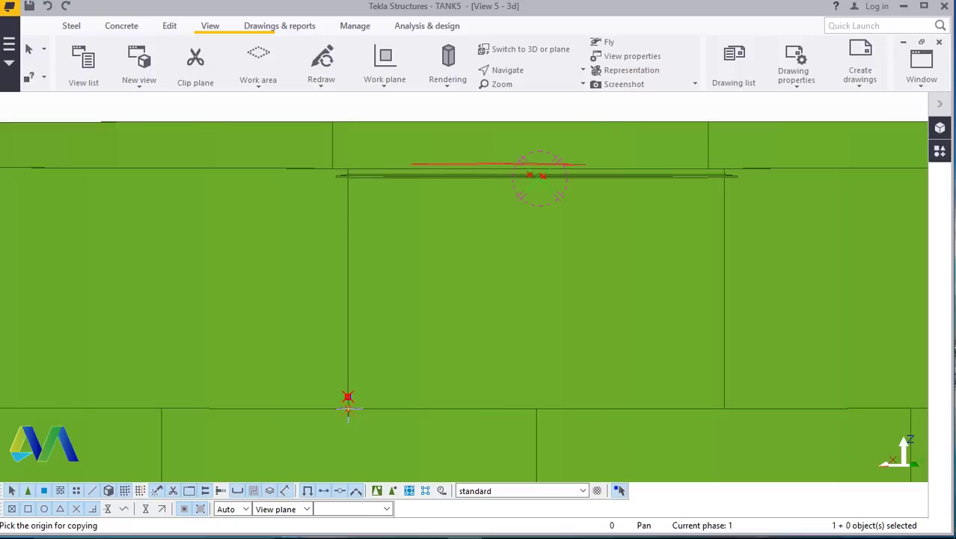
click(349, 407)
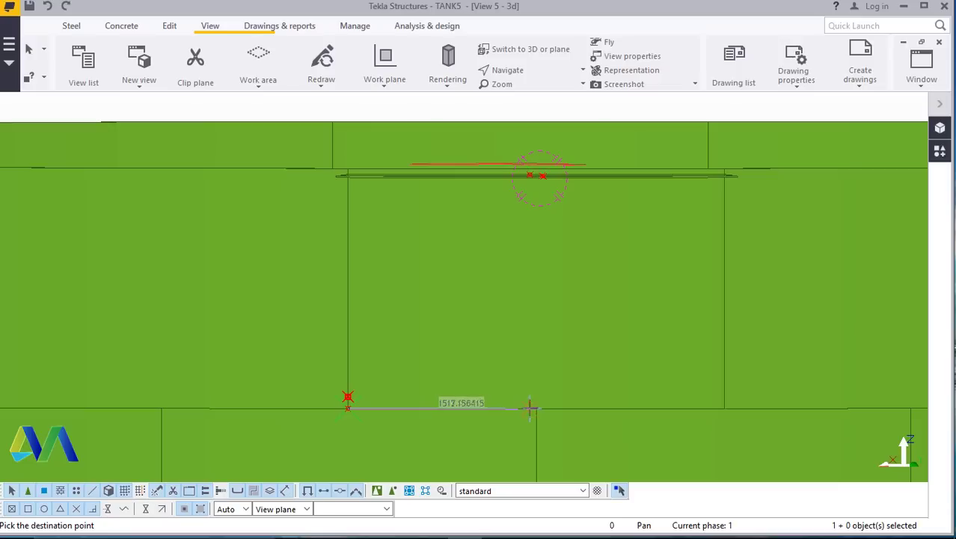
right_click(557, 289)
click(600, 109)
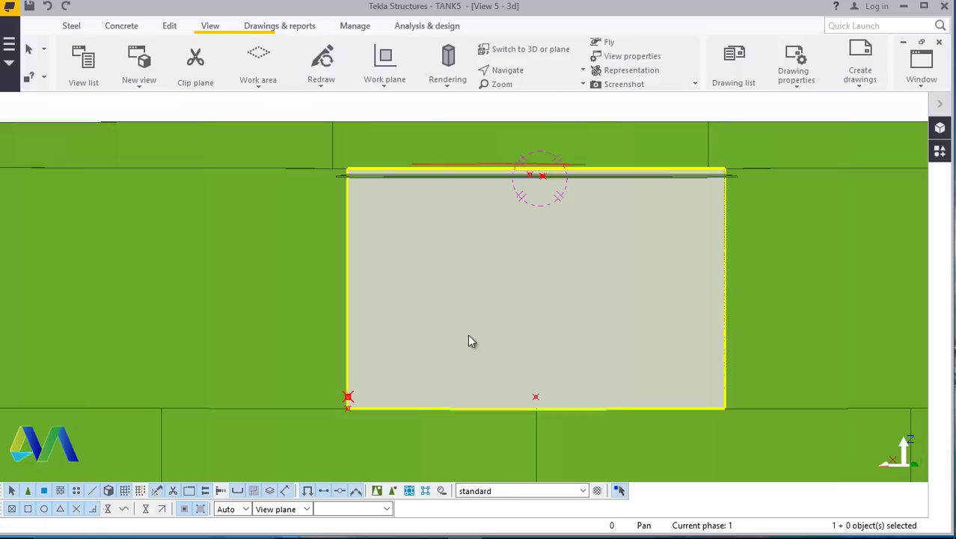
scroll(495, 335, down, 3)
scroll(504, 251, up, 4)
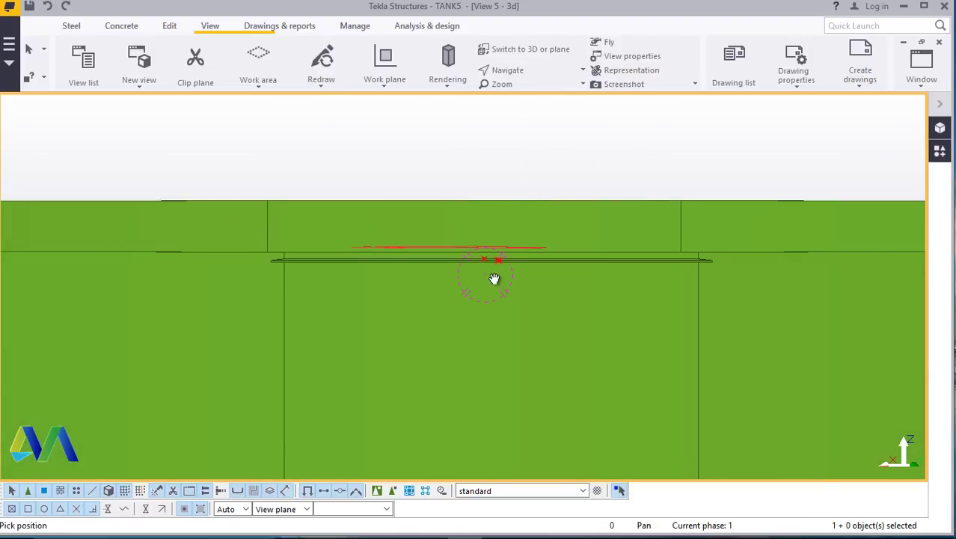
ctrl+middle_drag(495, 278, 625, 166)
right_click(632, 152)
click(661, 161)
scroll(583, 186, up, 1)
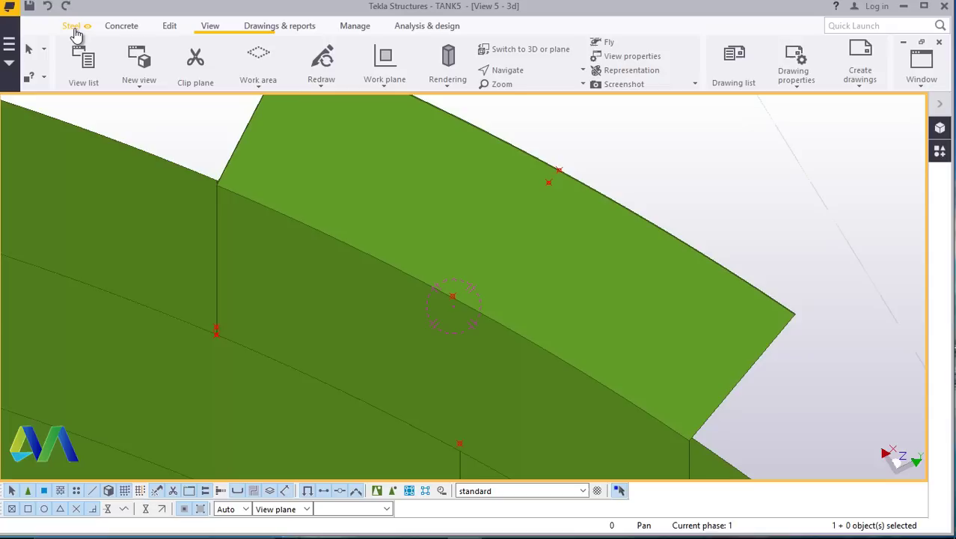
Create a steel beam strut from the mid-panel wall point to the walkway's outer edge point.
click(73, 27)
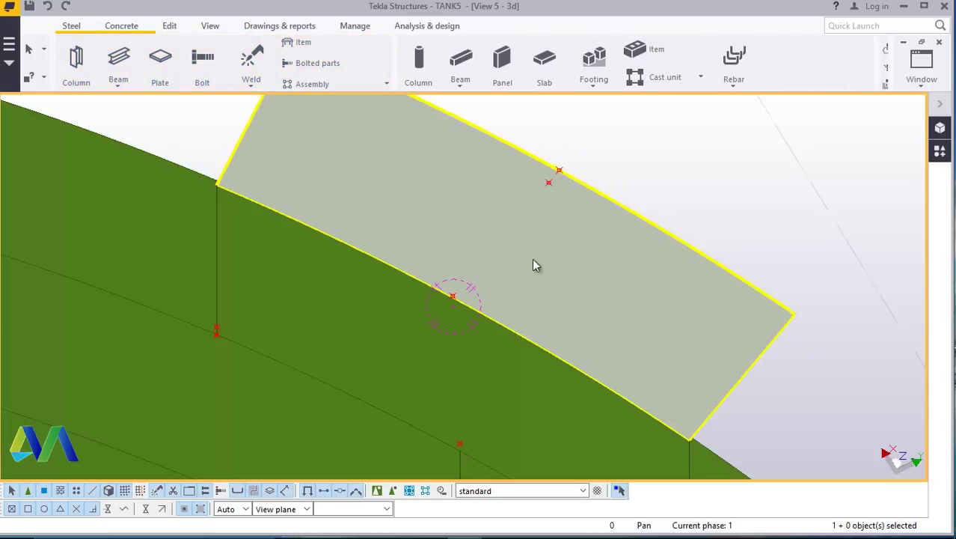
click(118, 84)
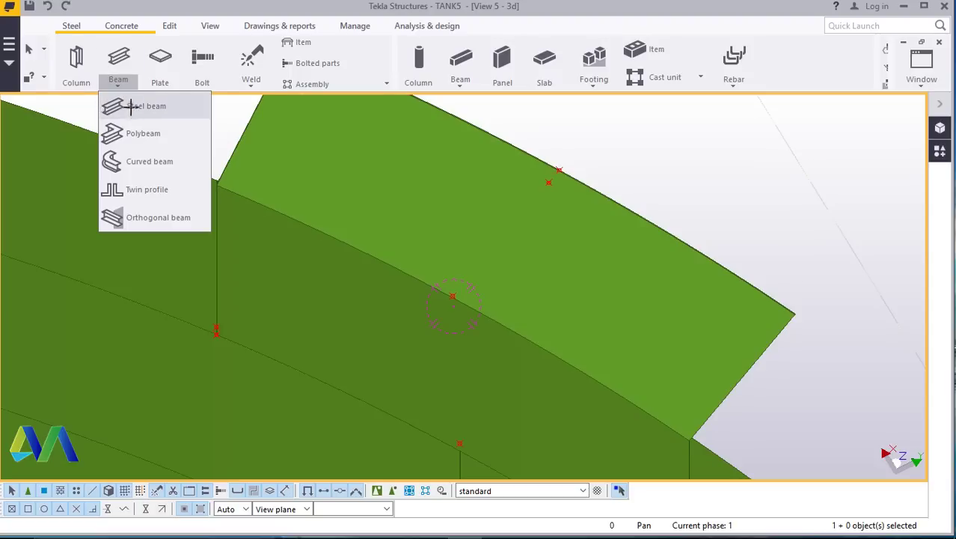
click(135, 105)
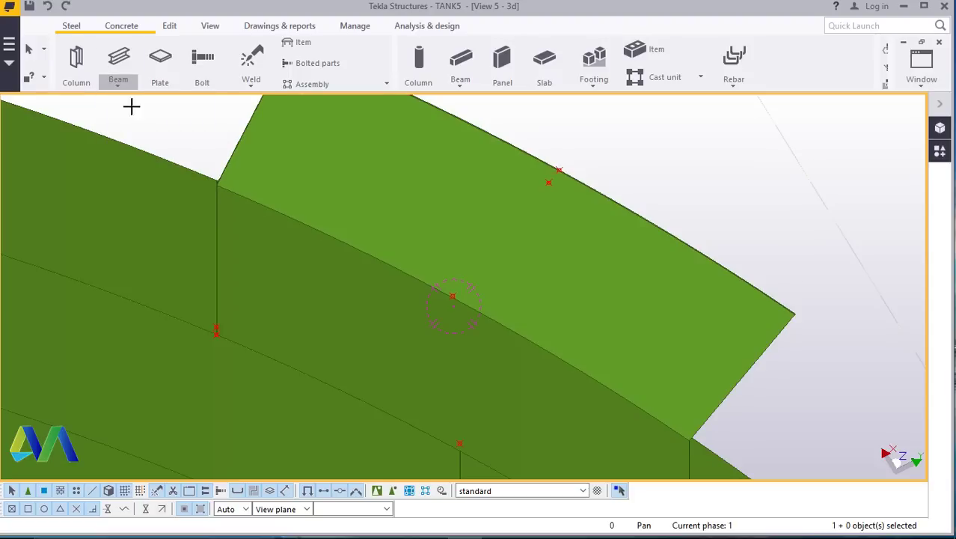
click(460, 444)
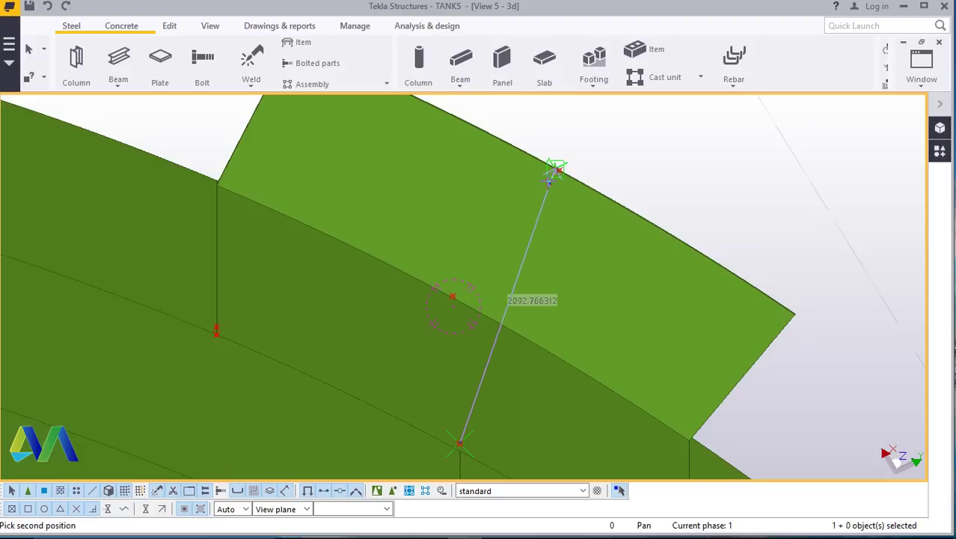
scroll(552, 174, up, 5)
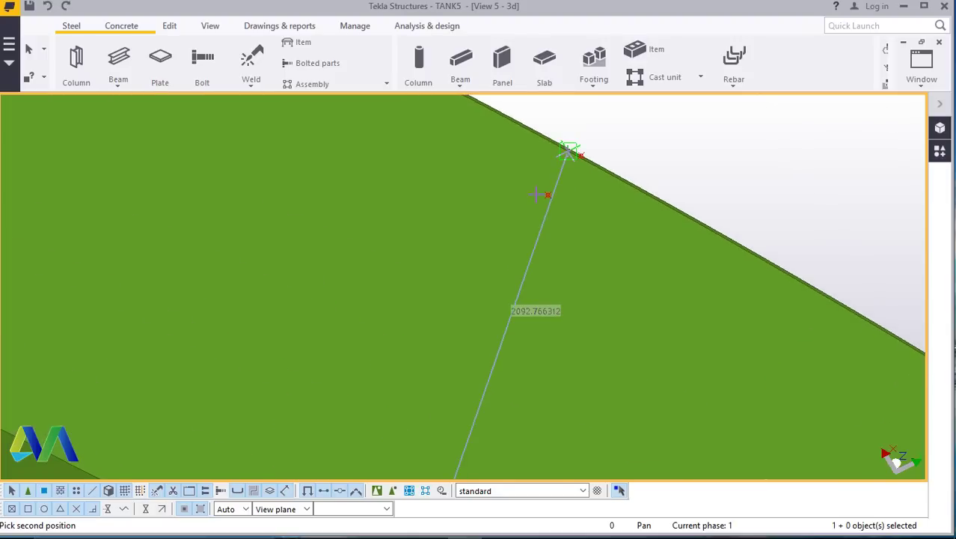
scroll(539, 203, up, 1)
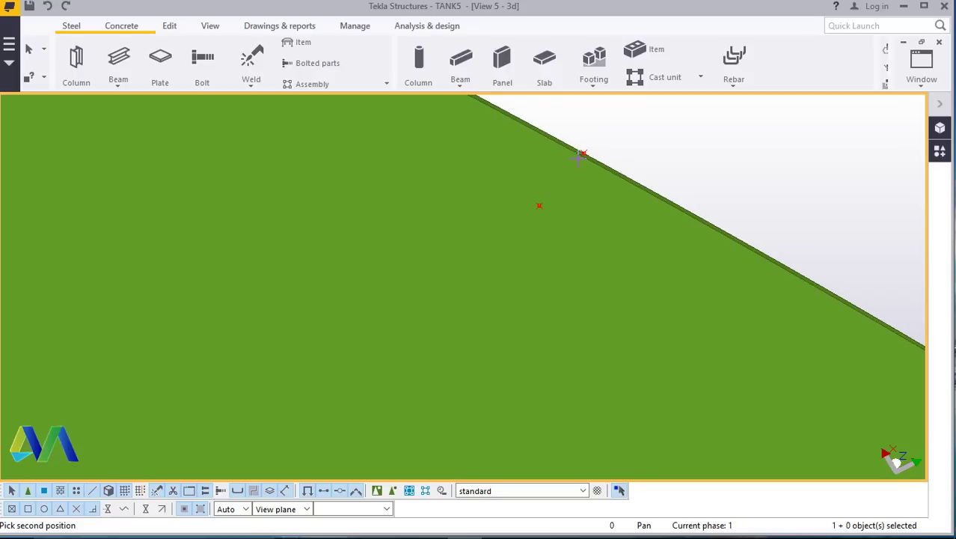
click(535, 210)
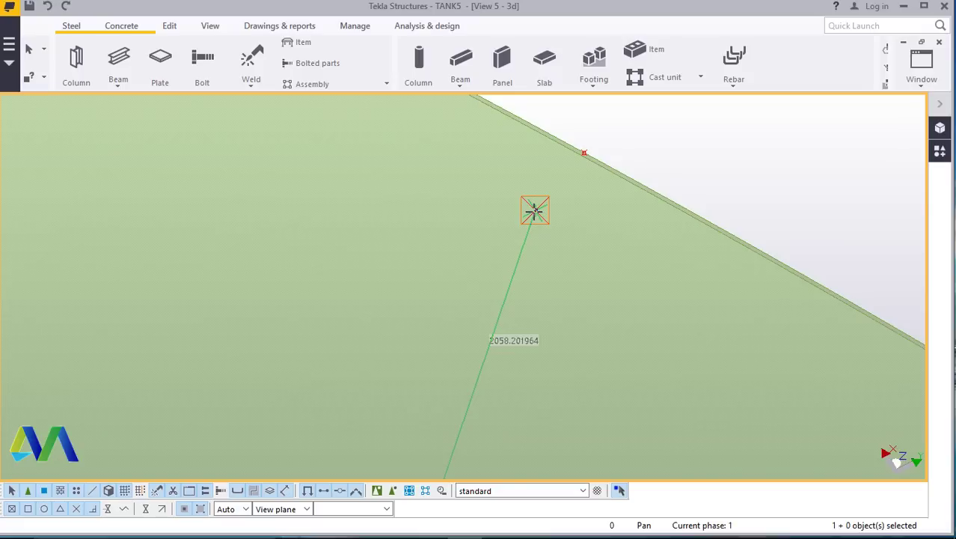
click(535, 210)
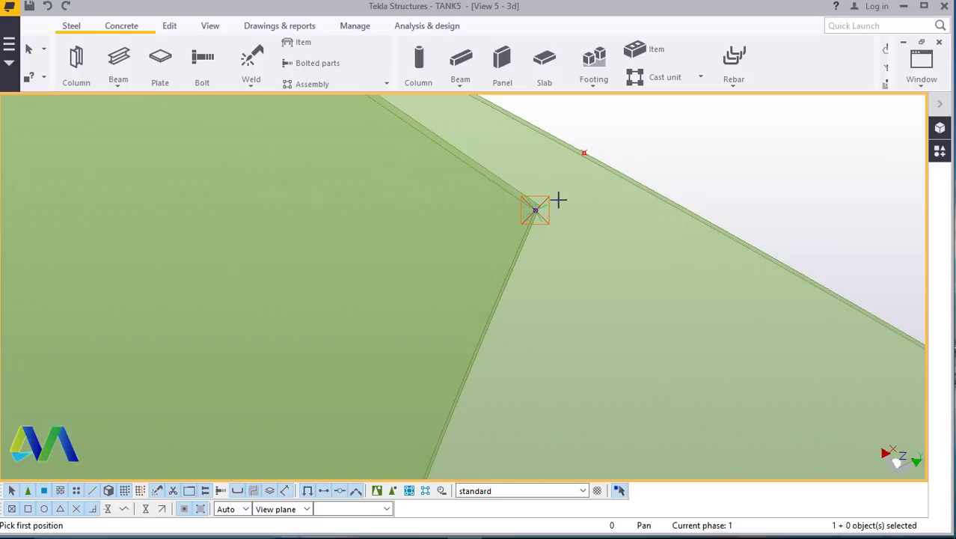
right_click(703, 139)
click(733, 150)
scroll(440, 231, down, 3)
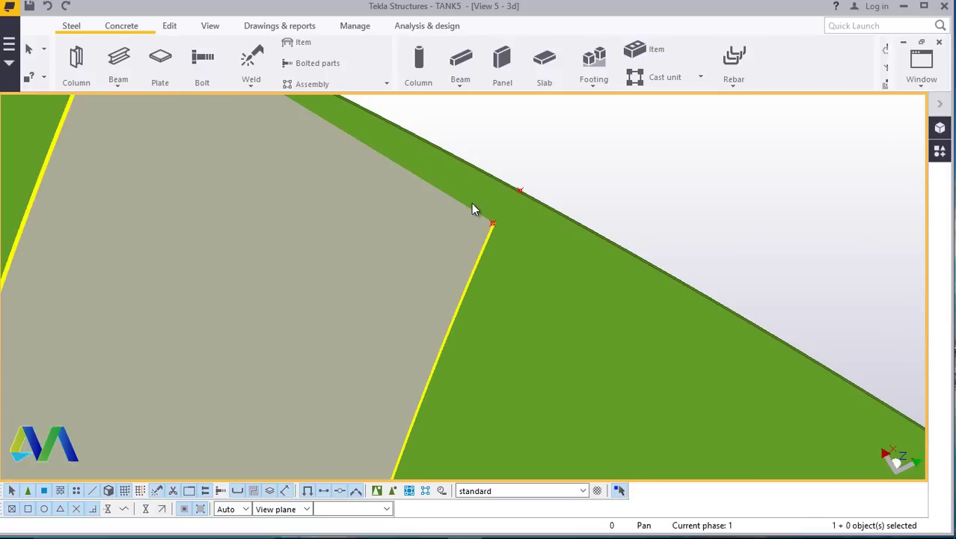
mouse_move(471, 202)
ctrl+middle_down()
mouse_move(485, 199)
mouse_move(427, 228)
mouse_move(496, 203)
mouse_move(444, 210)
ctrl+middle_up()
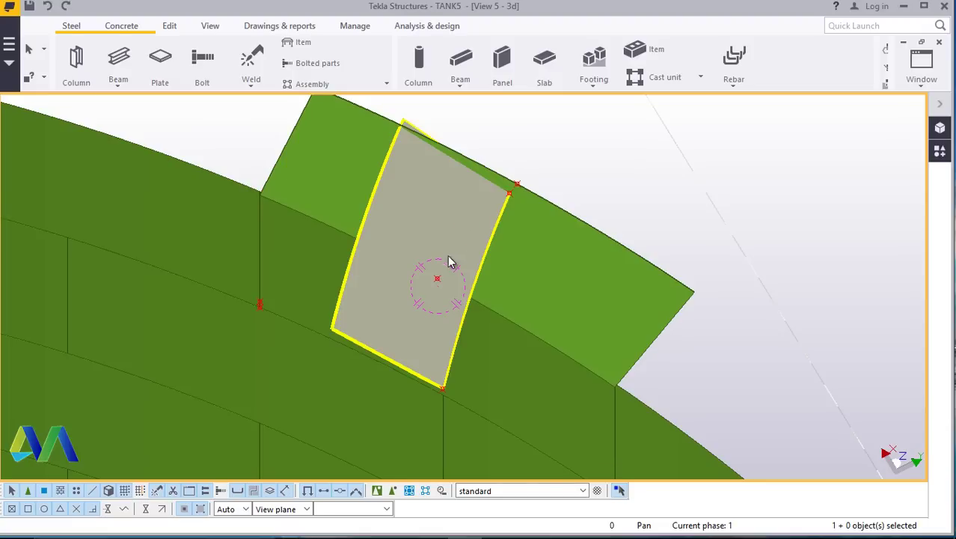
Set the part's Radius and Number of segments to 0 and apply with Modify.
double_click(437, 214)
click(717, 214)
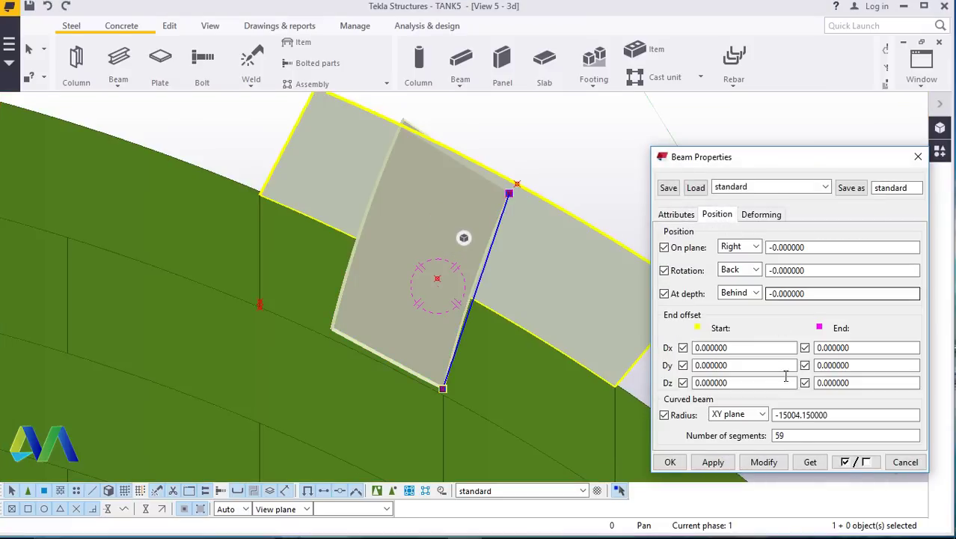
double_click(782, 434)
text(0)
double_click(786, 414)
text(0)
click(764, 462)
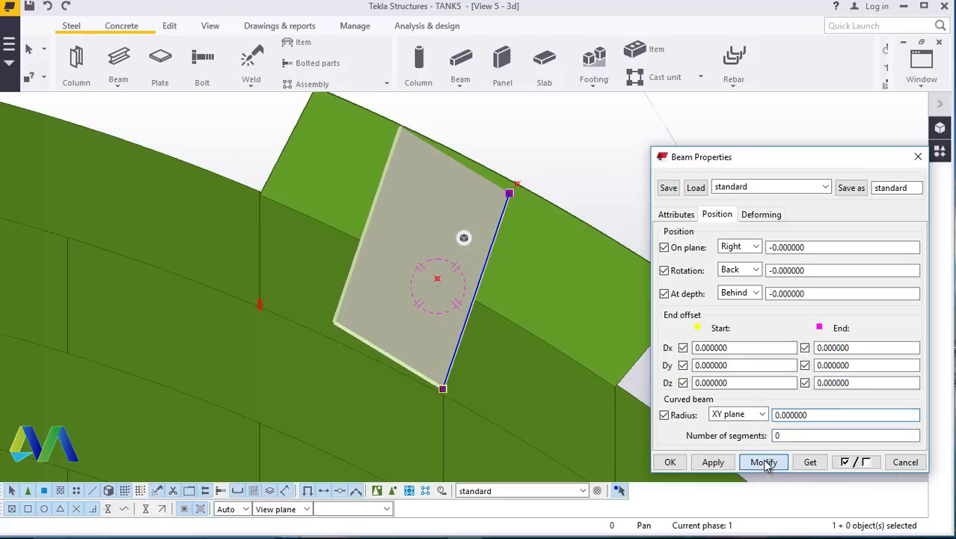
click(675, 215)
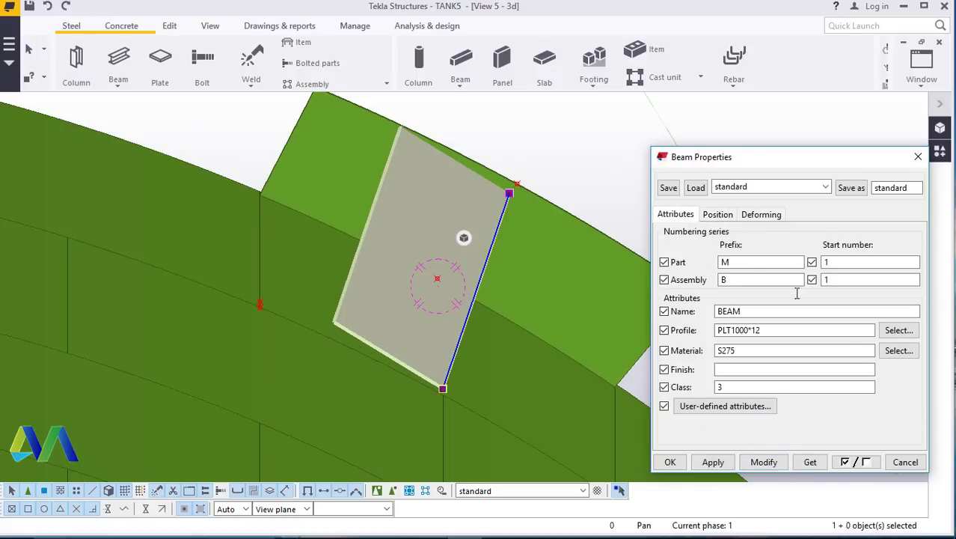
Assign the RSA75*50*8 angle profile from the catalog to the strut and apply it.
click(899, 330)
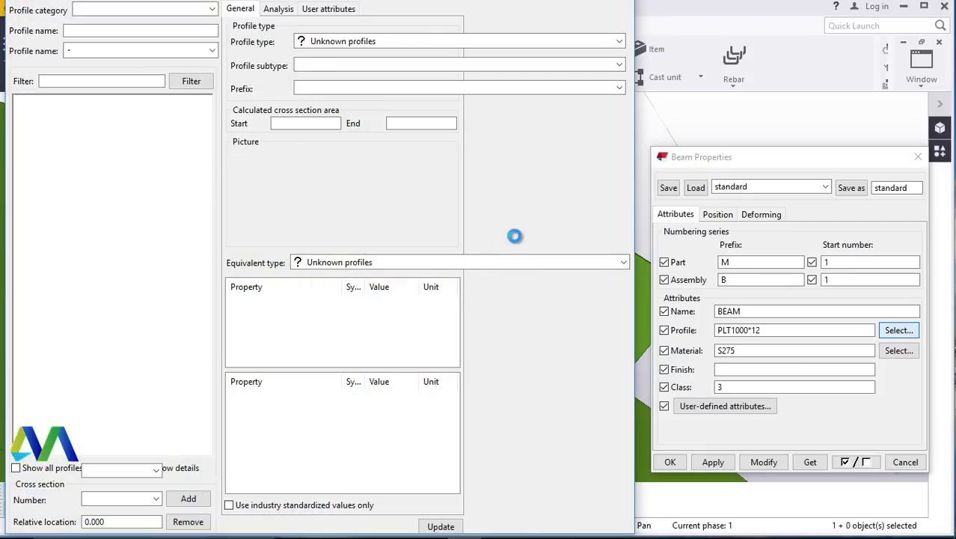
scroll(91, 291, up, 8)
scroll(85, 288, up, 20)
scroll(85, 196, up, 20)
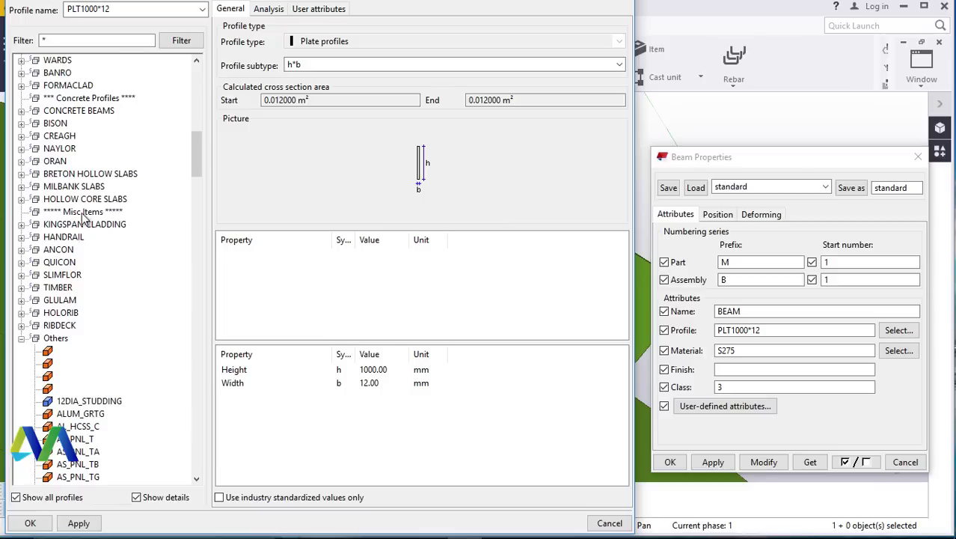
scroll(85, 216, up, 4)
scroll(84, 277, up, 1)
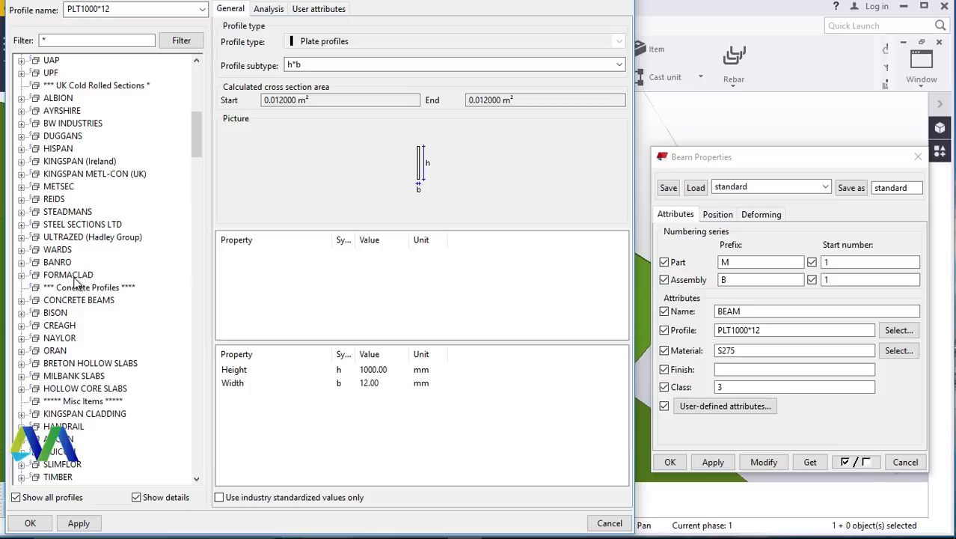
scroll(79, 243, up, 3)
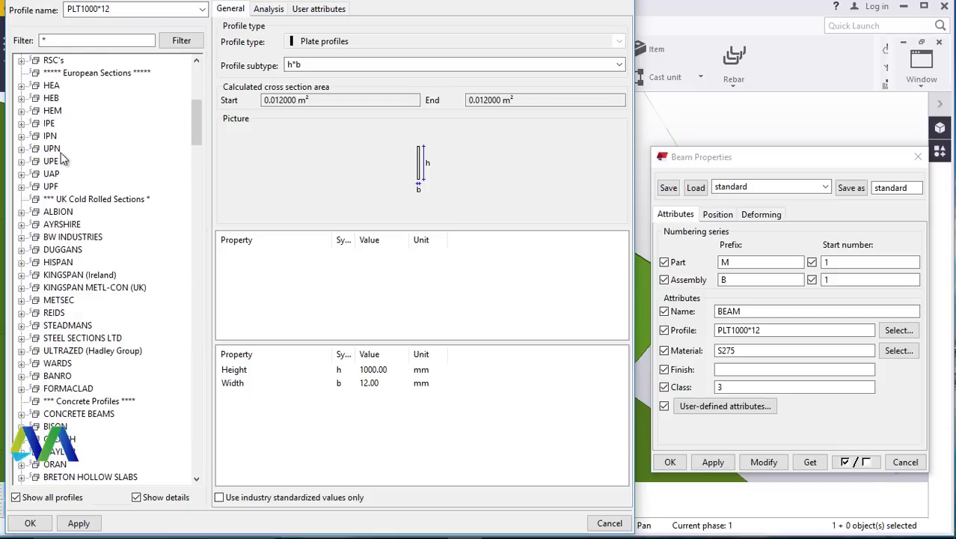
scroll(74, 179, up, 3)
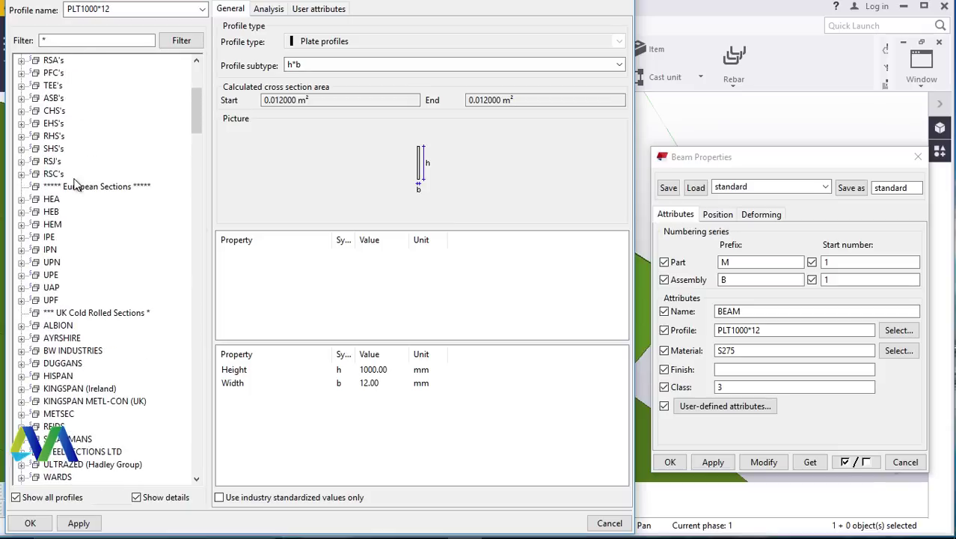
scroll(60, 168, up, 4)
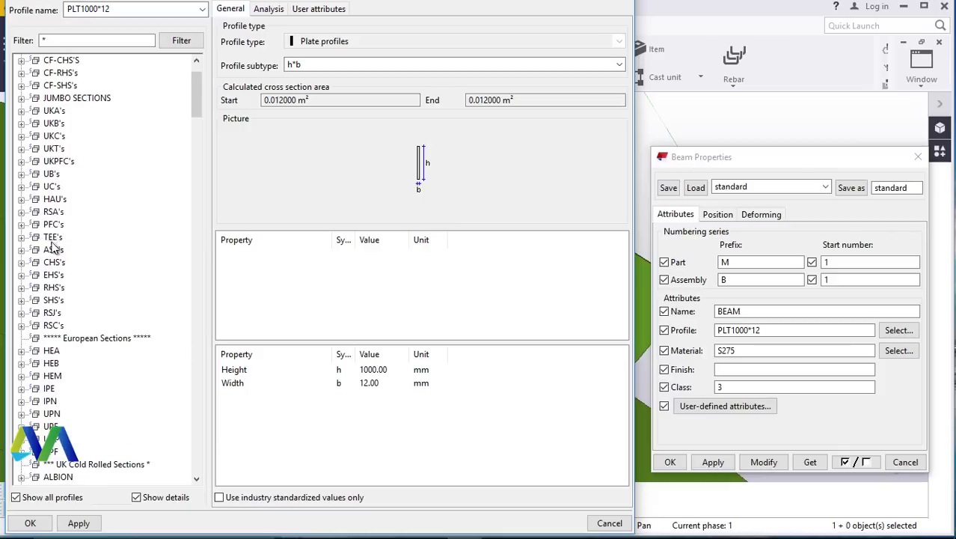
click(21, 212)
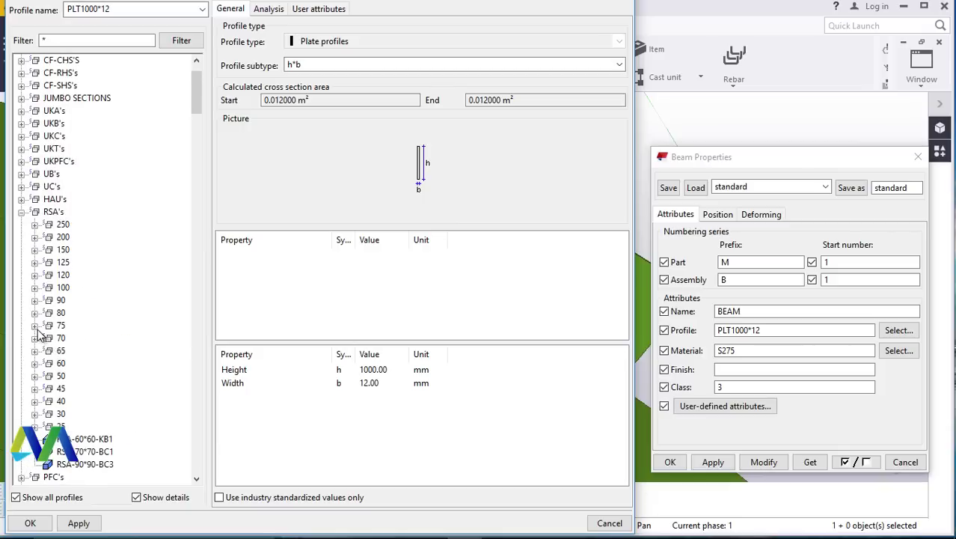
click(35, 326)
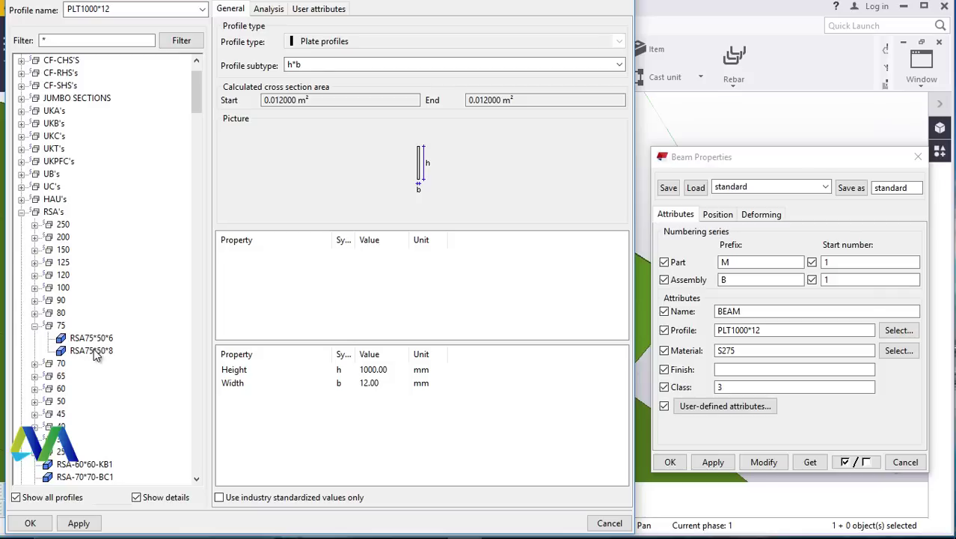
click(92, 351)
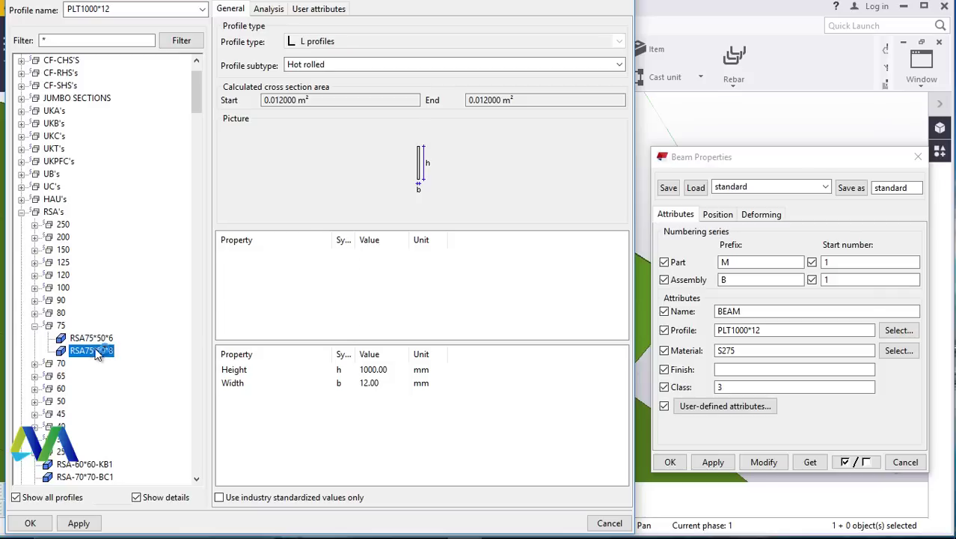
click(78, 523)
click(30, 523)
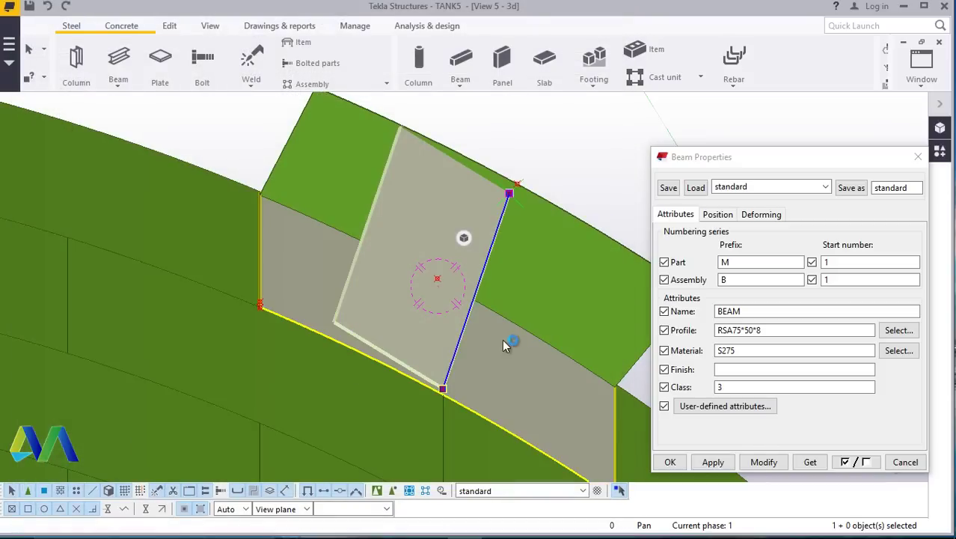
click(763, 462)
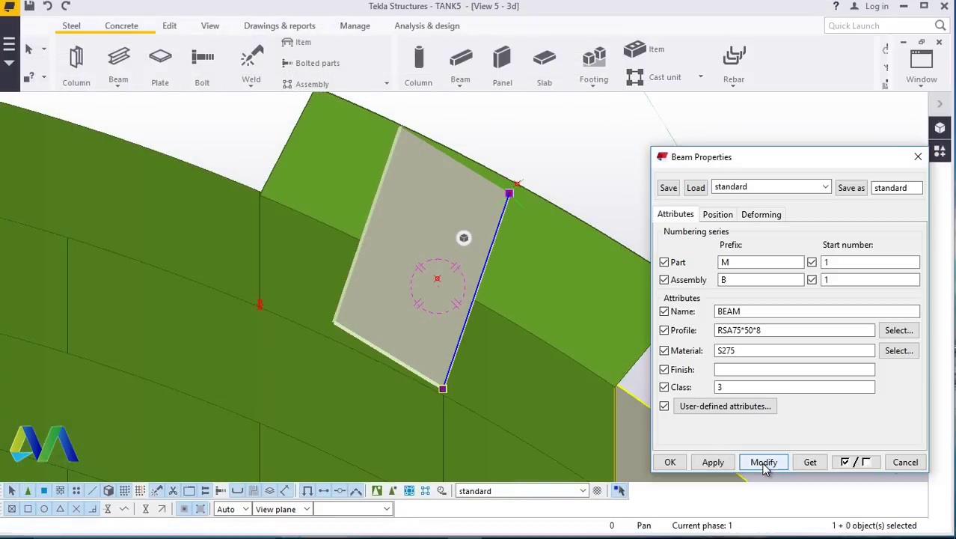
click(713, 461)
Close the part properties and orbit the model to view the walkway from below.
click(548, 179)
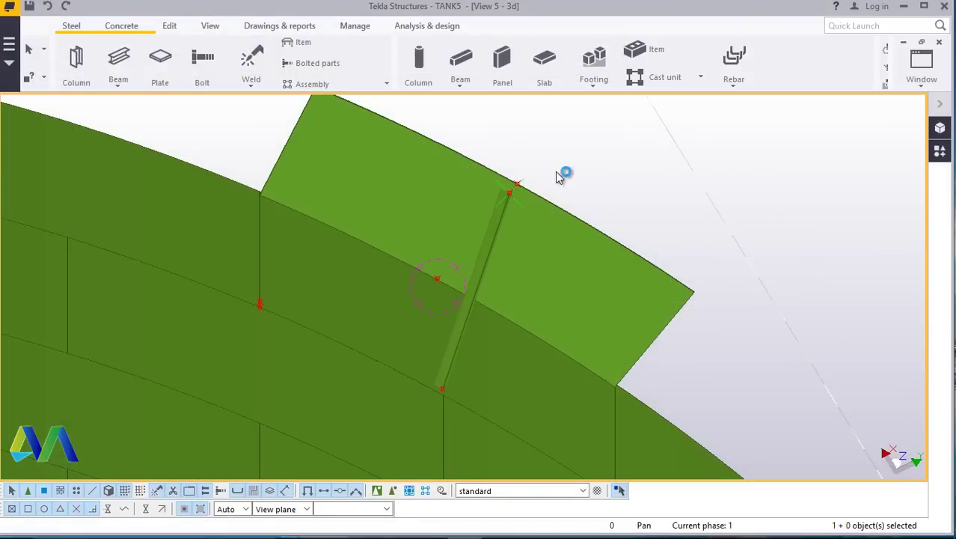
scroll(524, 181, up, 5)
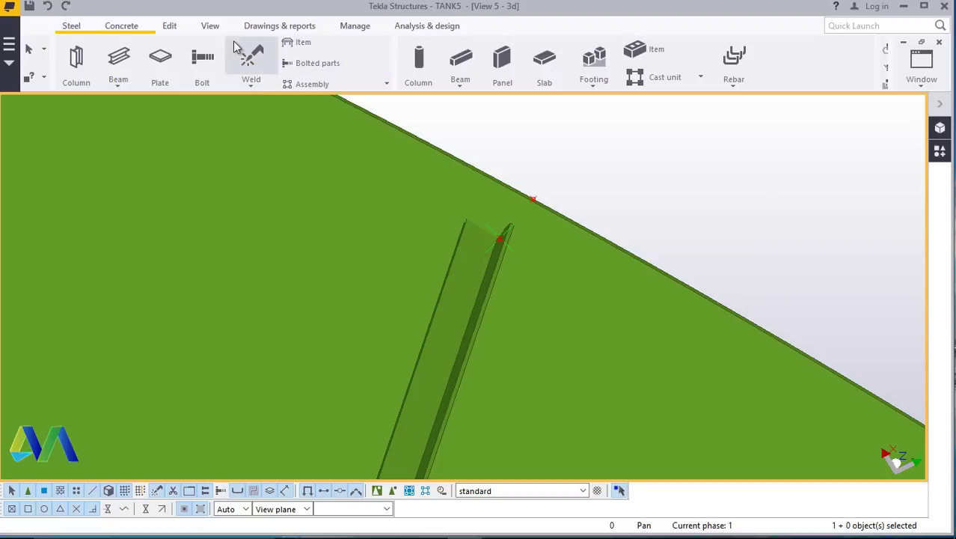
click(210, 25)
click(535, 70)
click(550, 91)
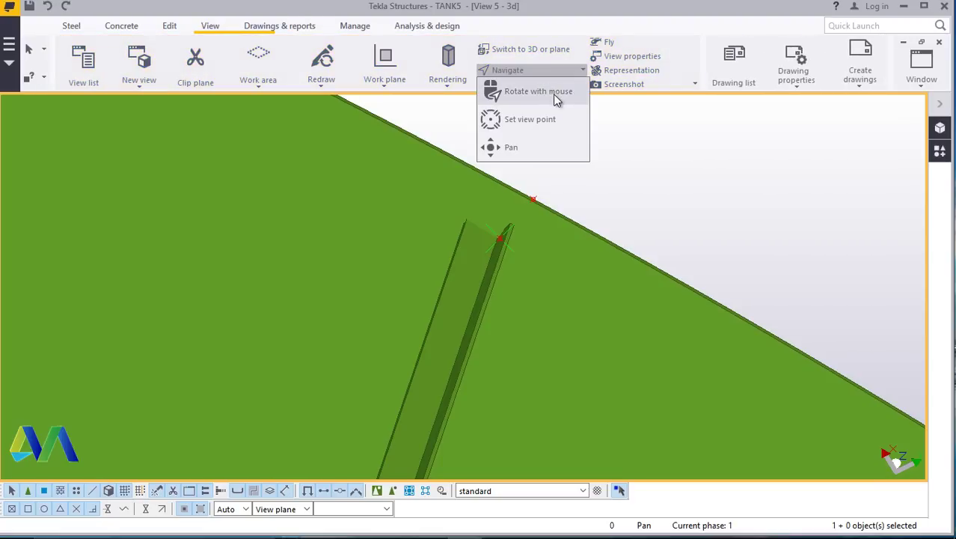
mouse_move(502, 209)
mouse_down()
mouse_move(516, 358)
mouse_move(529, 209)
mouse_move(543, 247)
mouse_move(515, 277)
mouse_move(516, 337)
mouse_move(361, 297)
mouse_move(444, 346)
mouse_move(537, 330)
mouse_move(516, 203)
mouse_up()
right_click(516, 206)
click(551, 209)
Select the diagonal angle strut and set its class to 5.
click(588, 189)
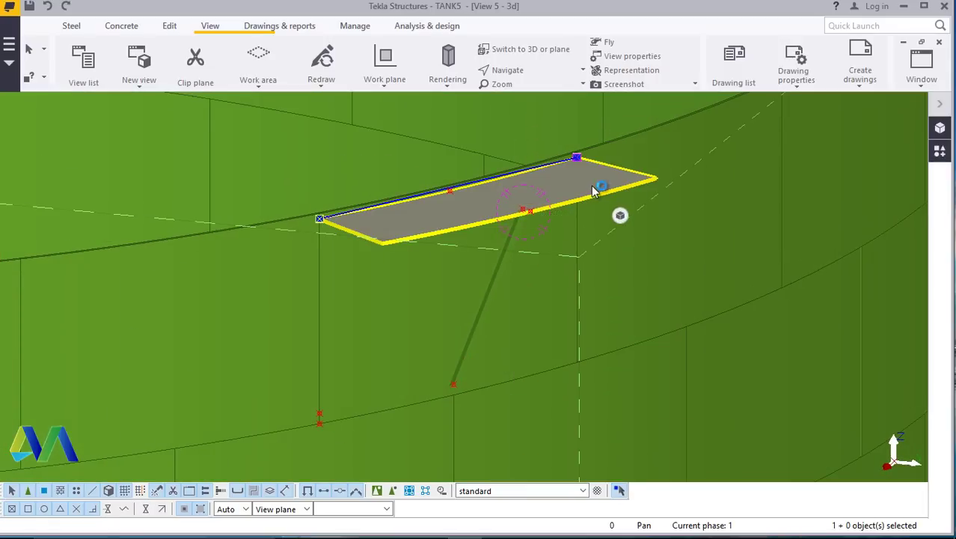
ctrl+click(498, 282)
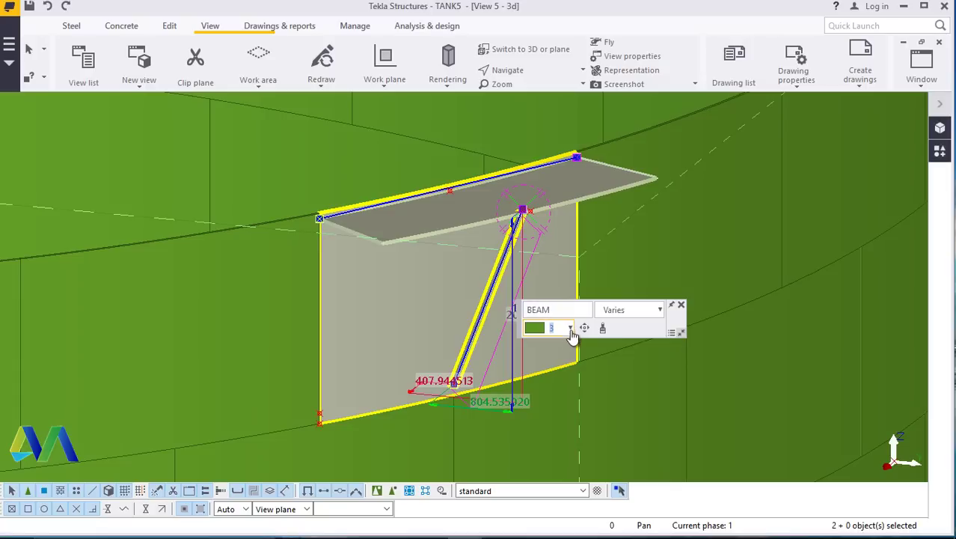
click(572, 330)
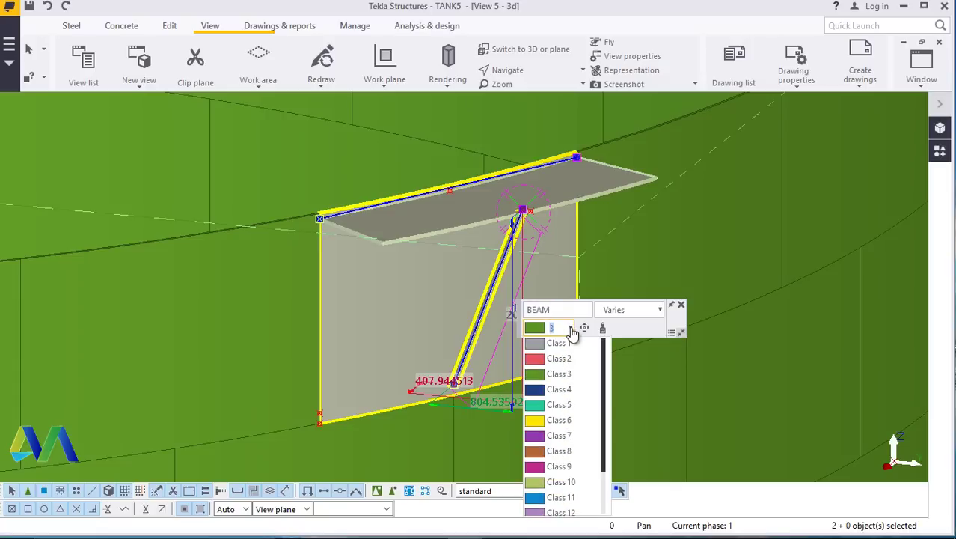
click(560, 404)
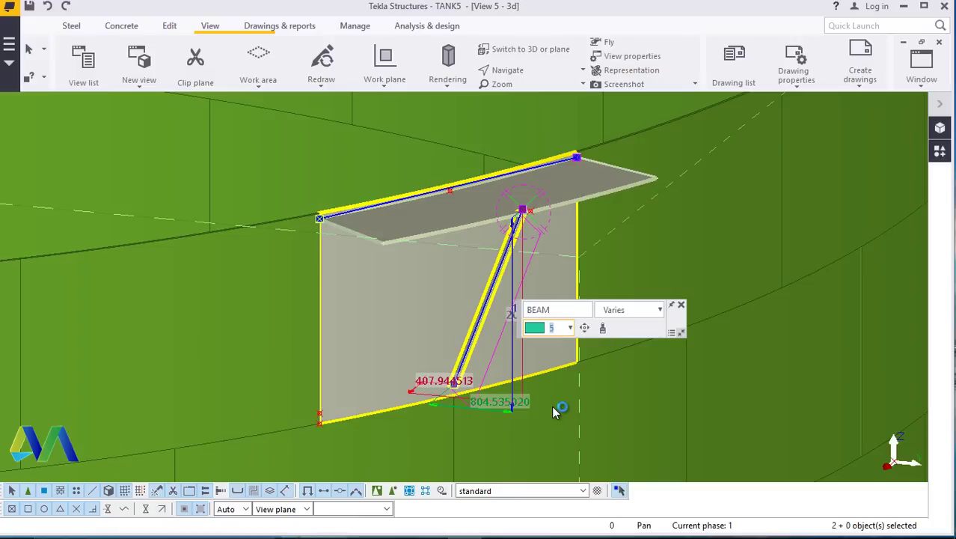
scroll(578, 362, down, 10)
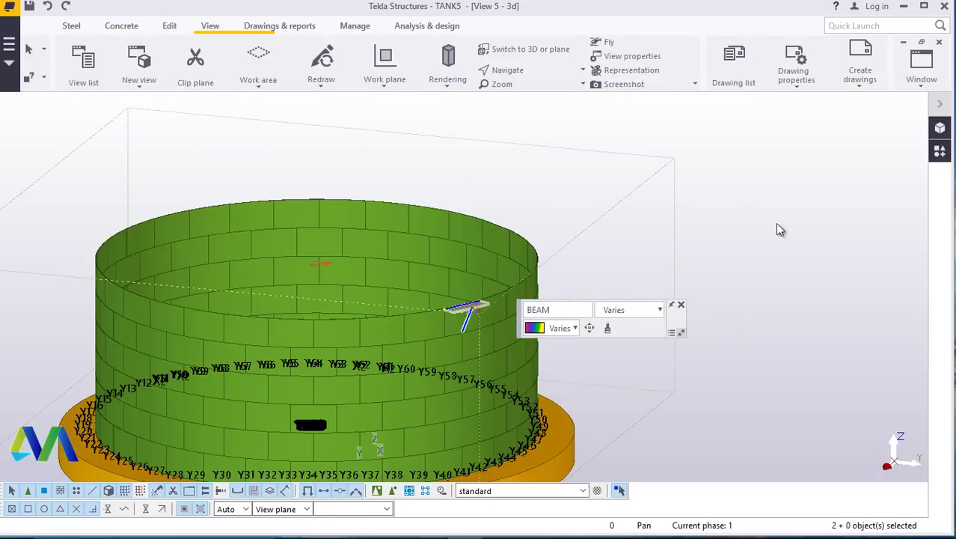
scroll(565, 299, up, 8)
click(462, 315)
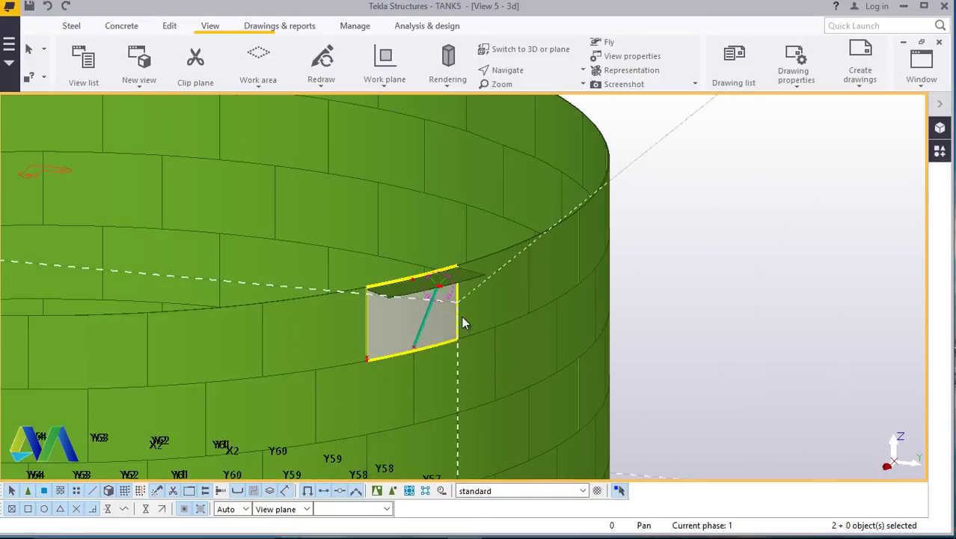
ctrl+middle_drag(454, 287, 461, 222)
click(461, 222)
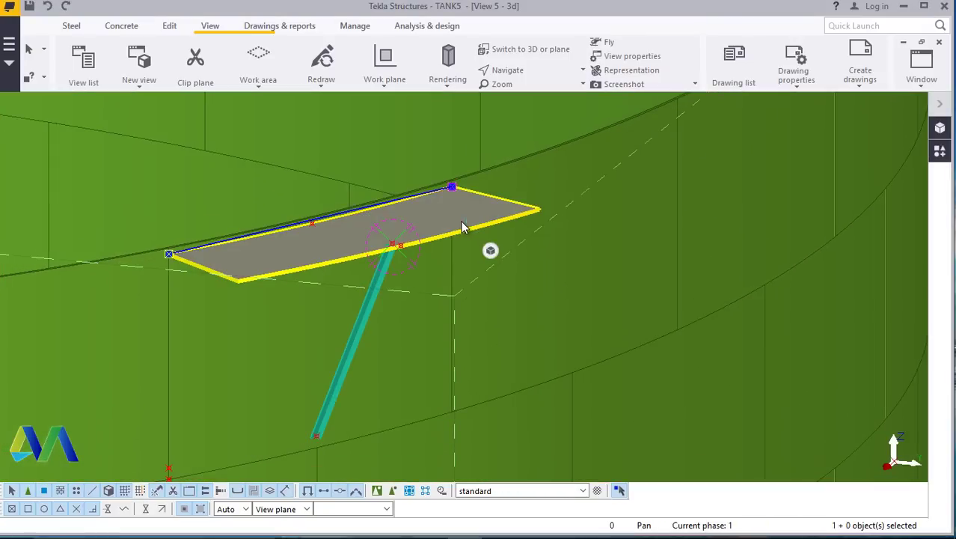
click(487, 250)
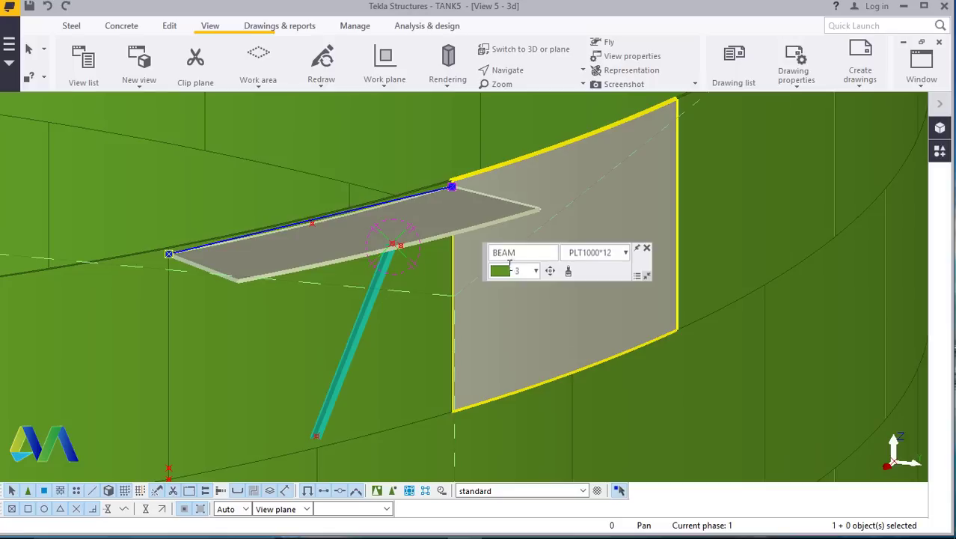
click(532, 271)
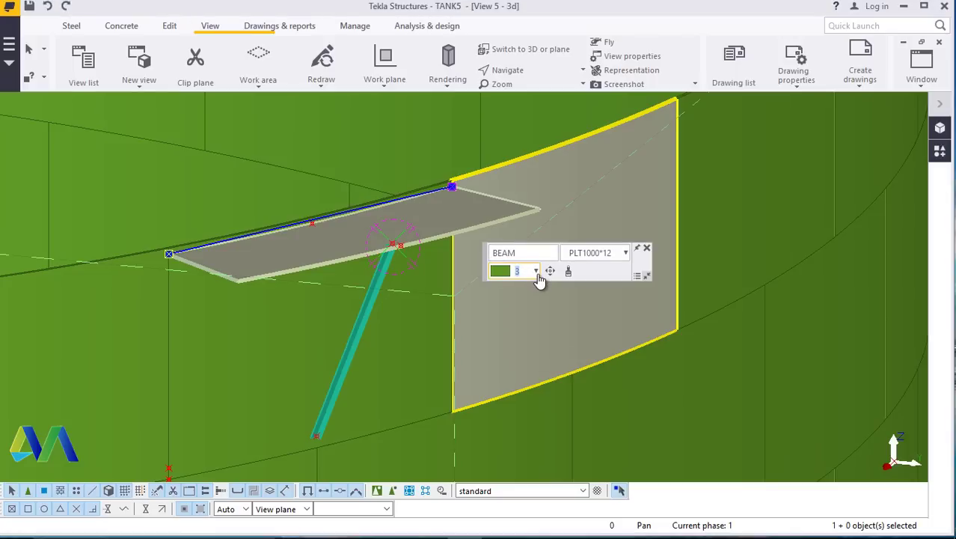
click(536, 271)
click(531, 350)
scroll(528, 318, down, 6)
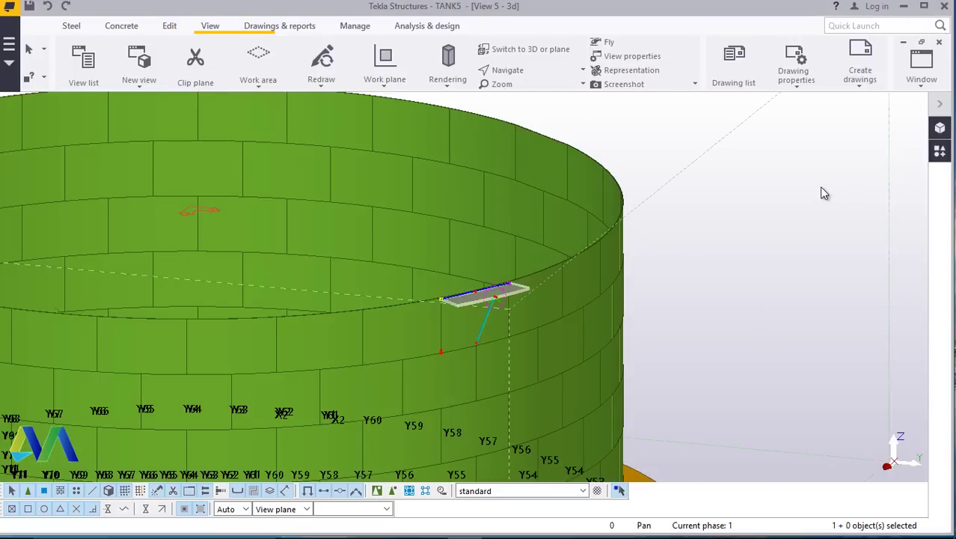
scroll(508, 292, up, 8)
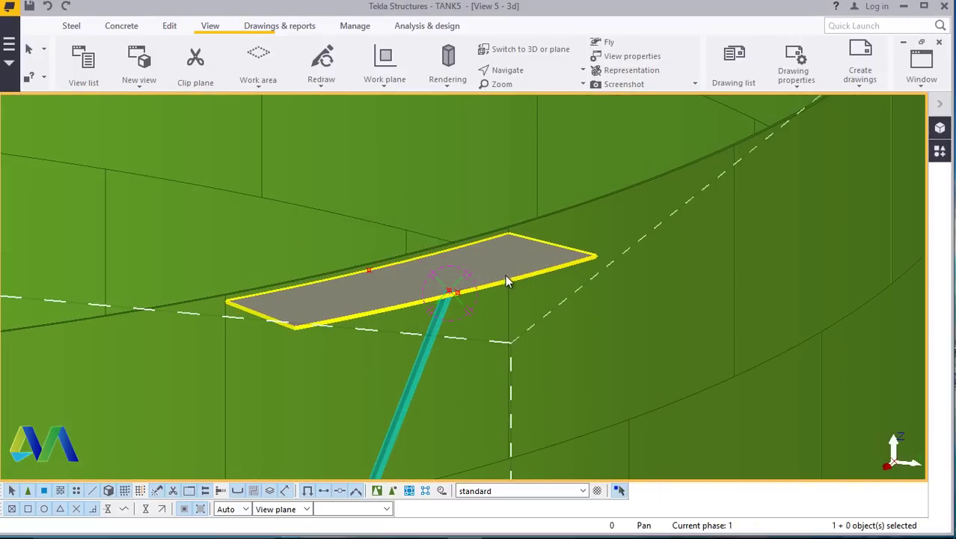
Select the walkway plate and rename it from BEAM to 'plate'.
right_click(506, 274)
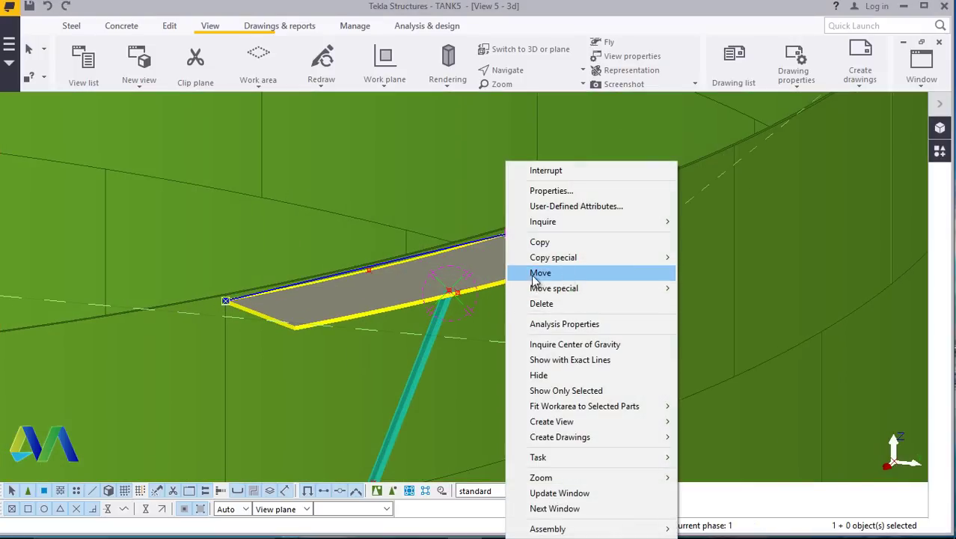
click(430, 288)
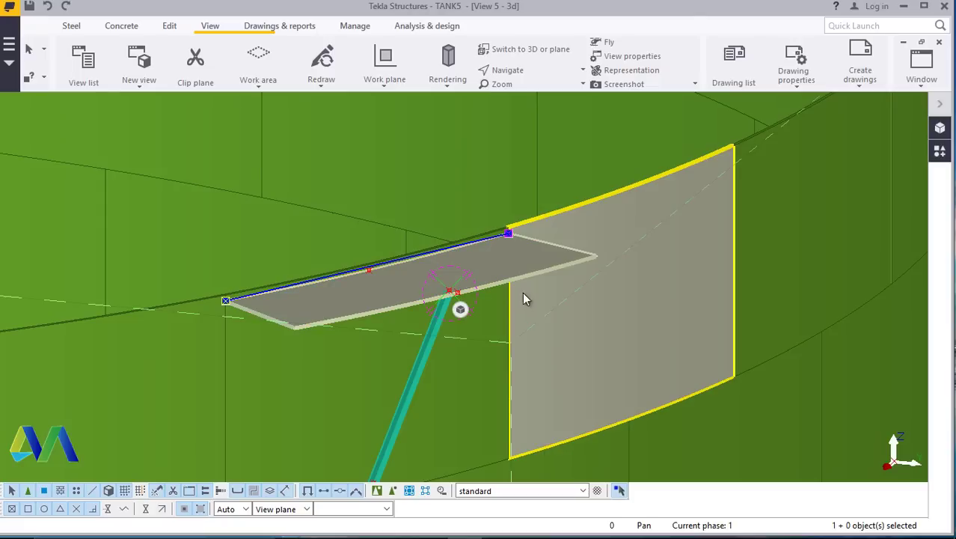
click(505, 331)
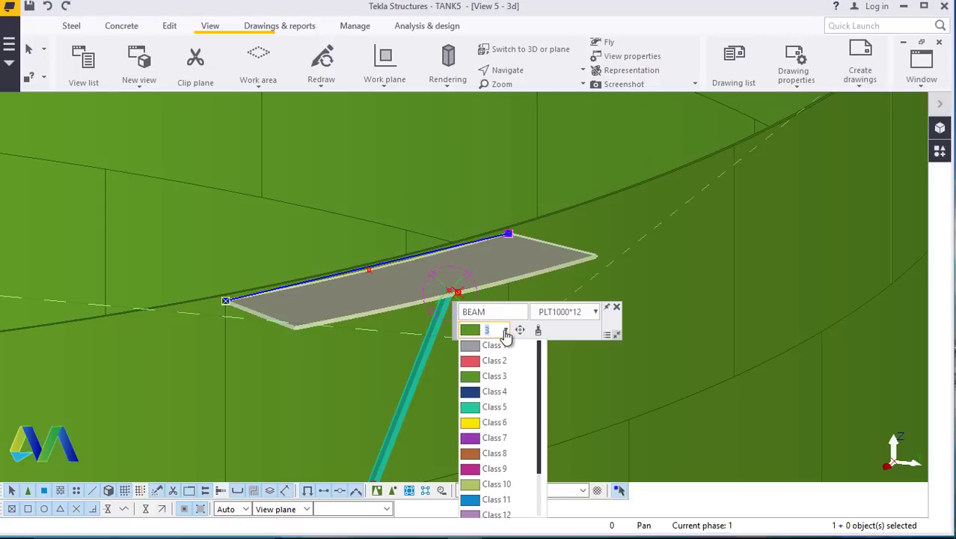
click(493, 408)
right_click(468, 299)
mouse_move(509, 295)
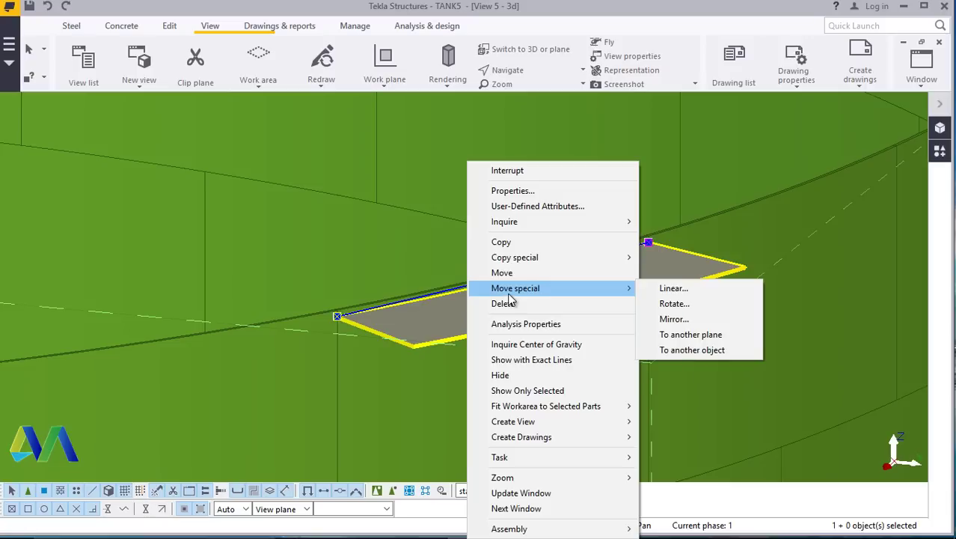
click(662, 266)
mouse_move(709, 313)
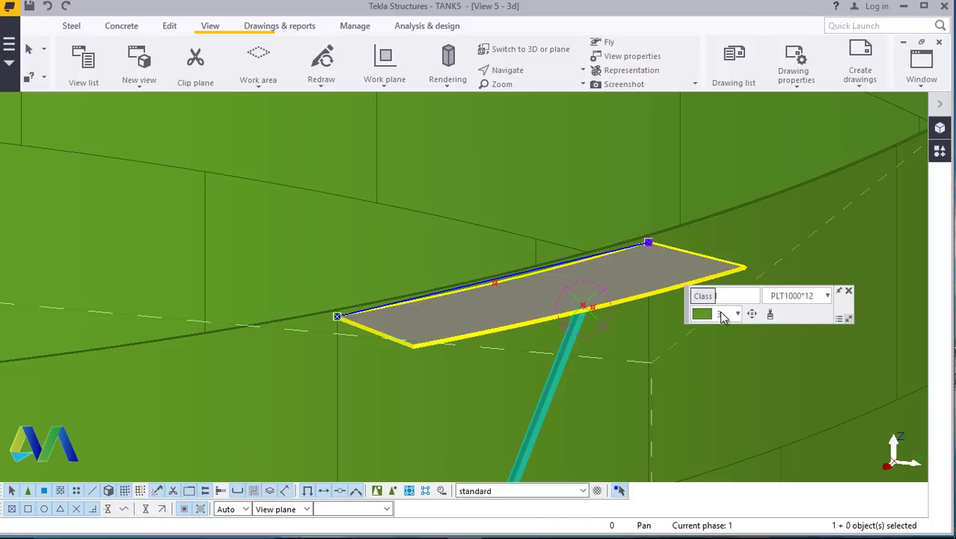
click(720, 313)
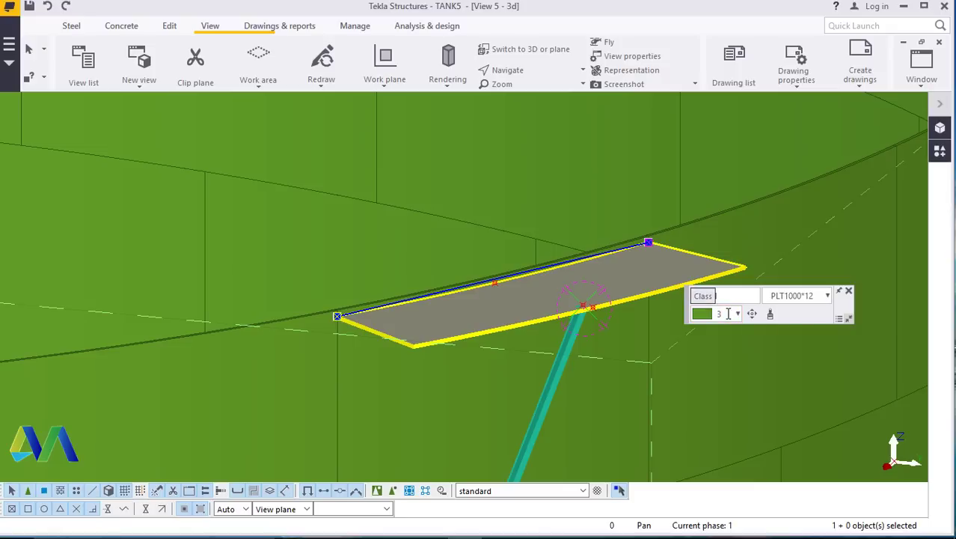
click(724, 315)
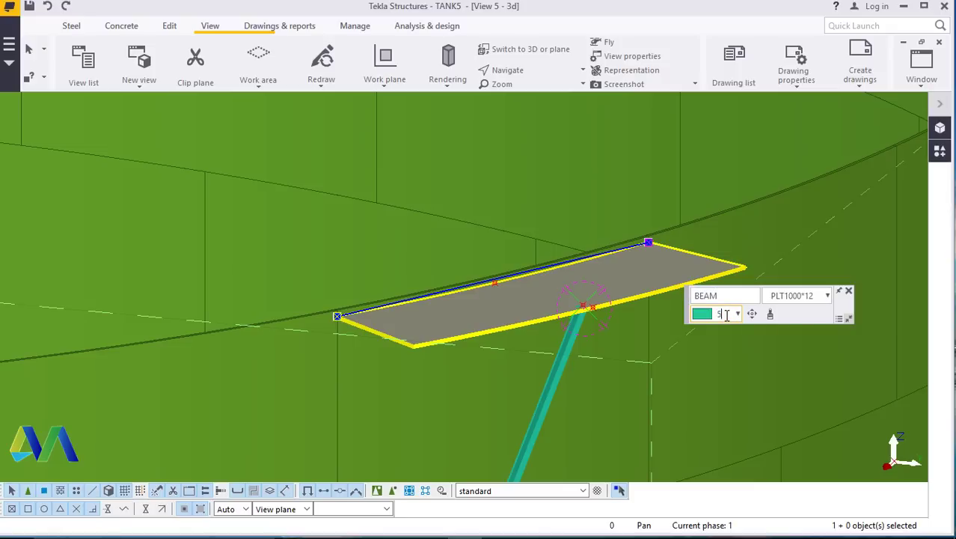
click(726, 314)
click(732, 296)
text(plate)
Keep the walkway plate's class set to 3.
click(726, 314)
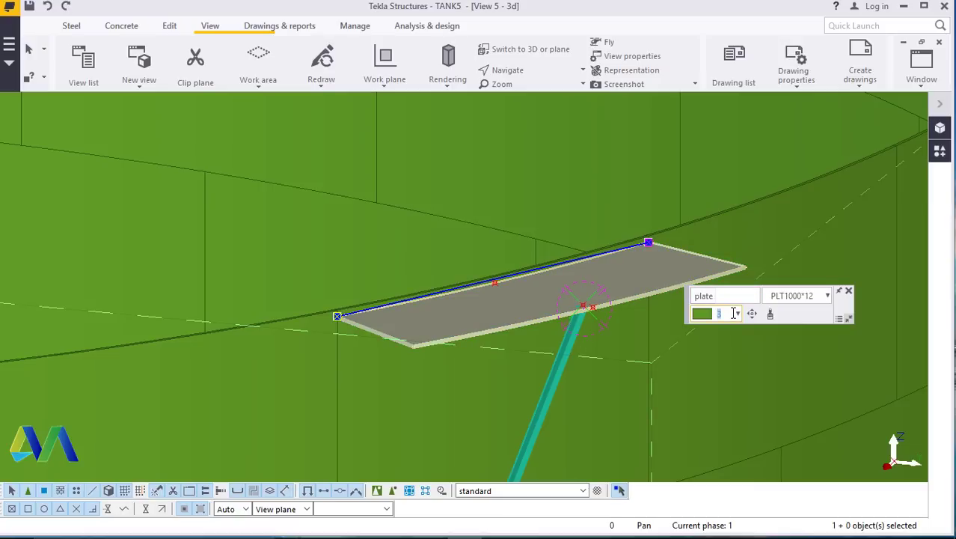
click(739, 313)
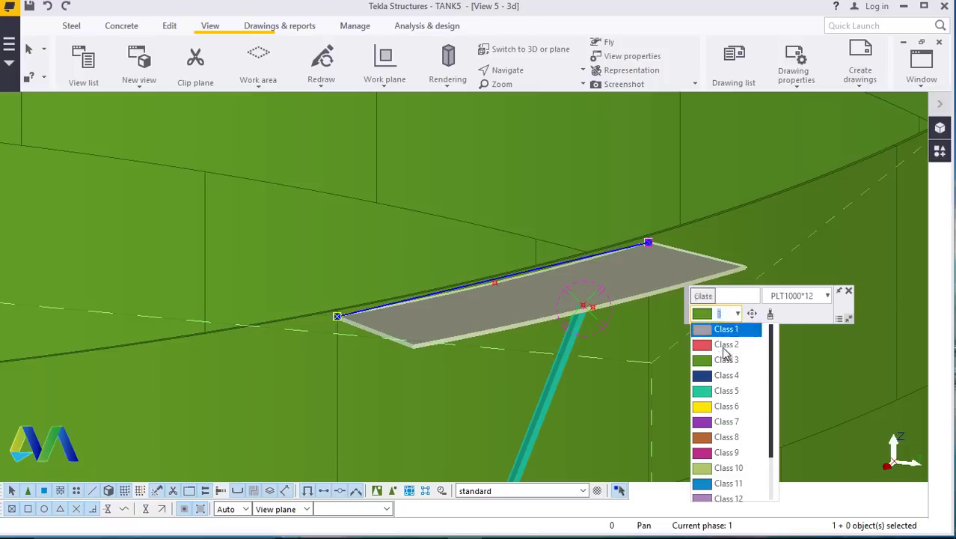
click(715, 391)
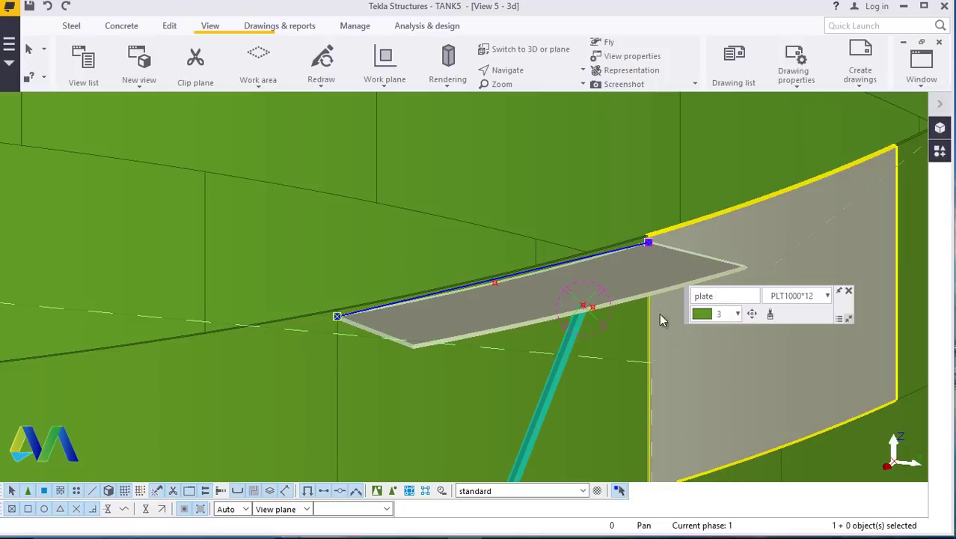
Zoom and orbit the model to view the tank from a lower angle.
scroll(638, 326, down, 6)
scroll(782, 255, down, 2)
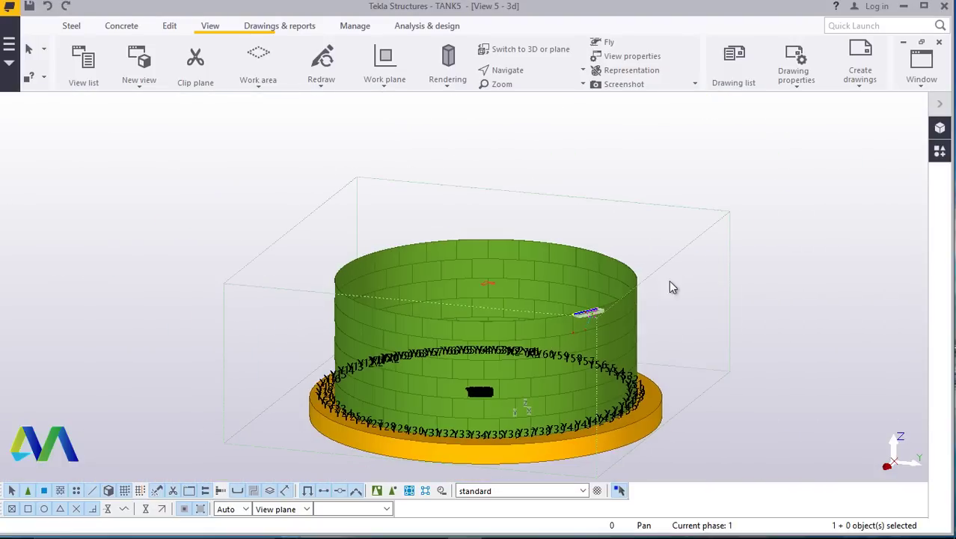
scroll(616, 300, up, 8)
scroll(572, 318, up, 2)
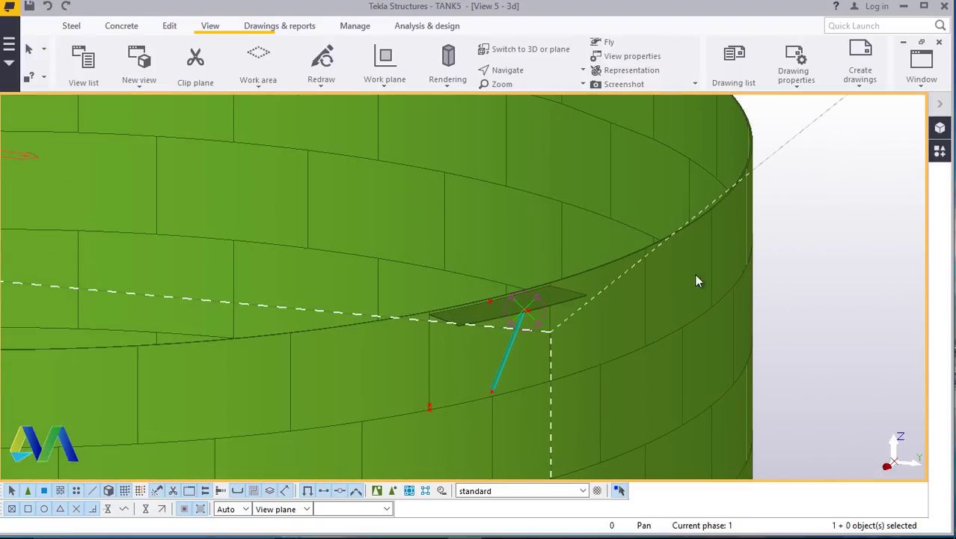
scroll(533, 310, up, 5)
scroll(542, 293, down, 2)
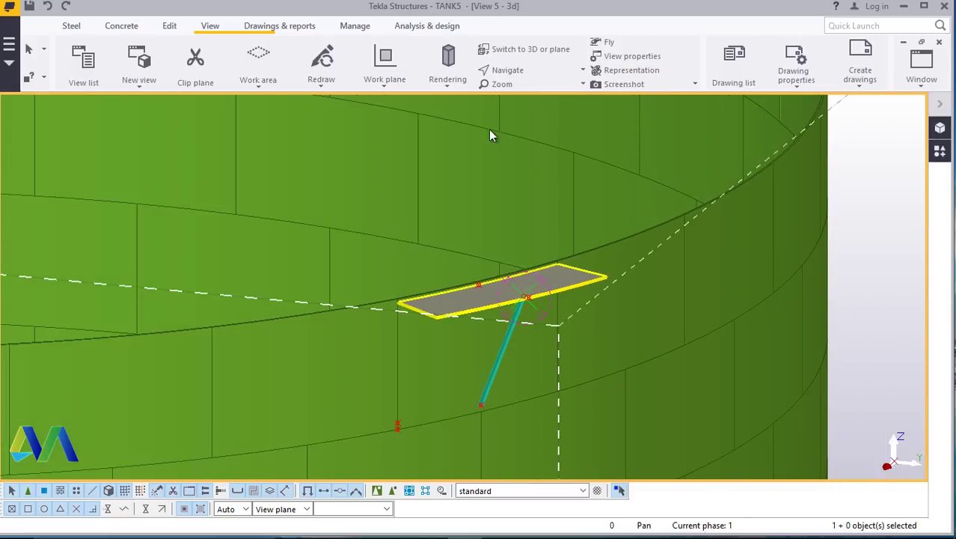
click(533, 72)
click(539, 90)
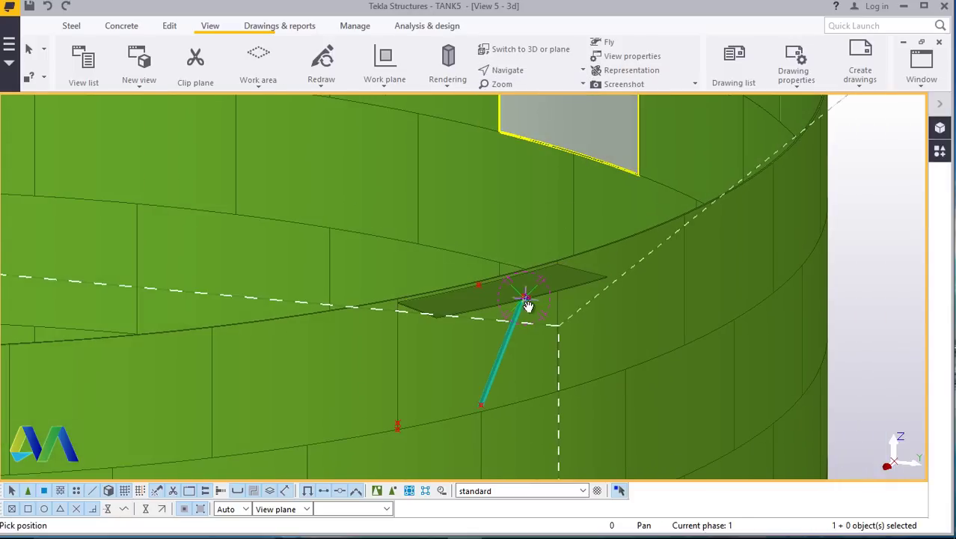
drag(529, 310, 512, 341)
scroll(498, 355, up, 3)
scroll(499, 349, down, 5)
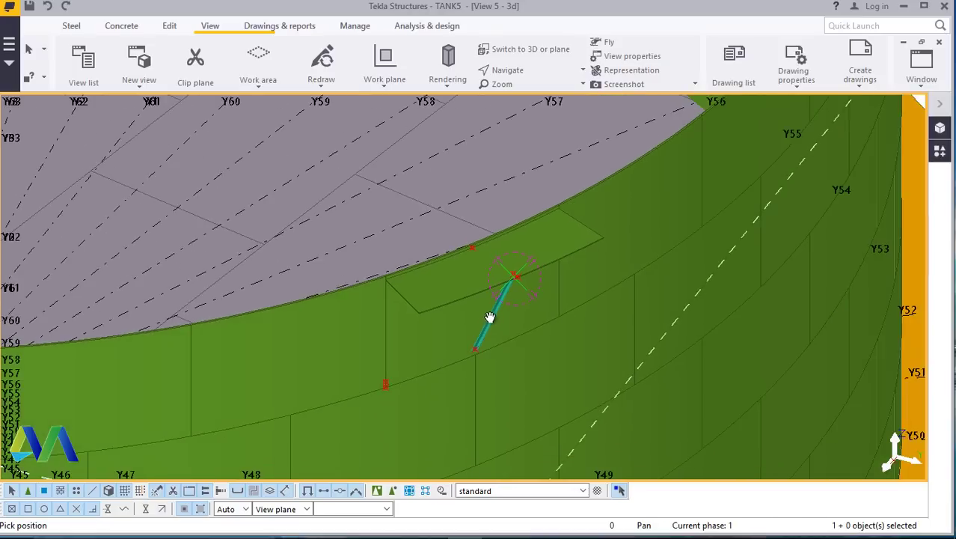
scroll(494, 329, up, 4)
scroll(486, 351, up, 2)
scroll(470, 348, down, 5)
right_click(804, 215)
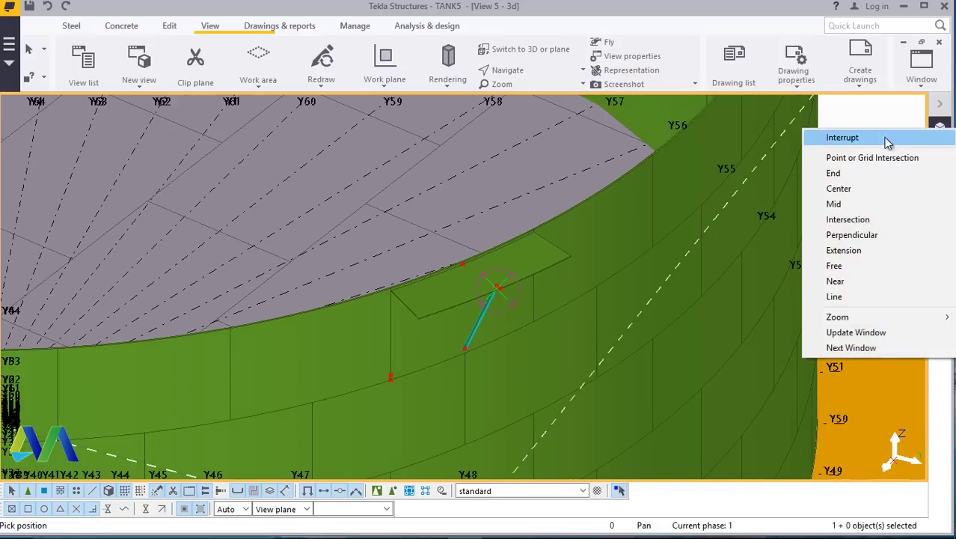
click(884, 140)
Orbit the model until the tank wall and walkway plate are seen edge-on.
scroll(570, 229, up, 3)
click(507, 70)
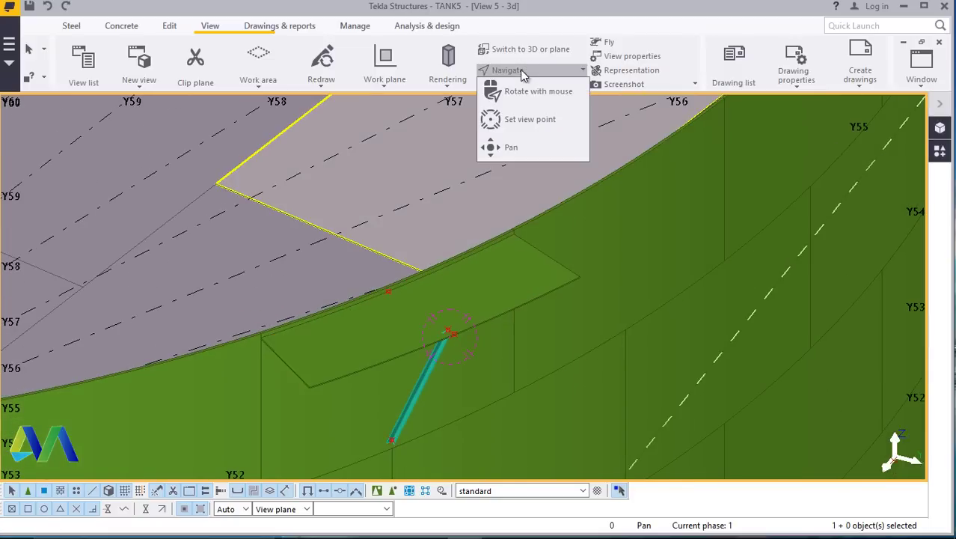
click(534, 92)
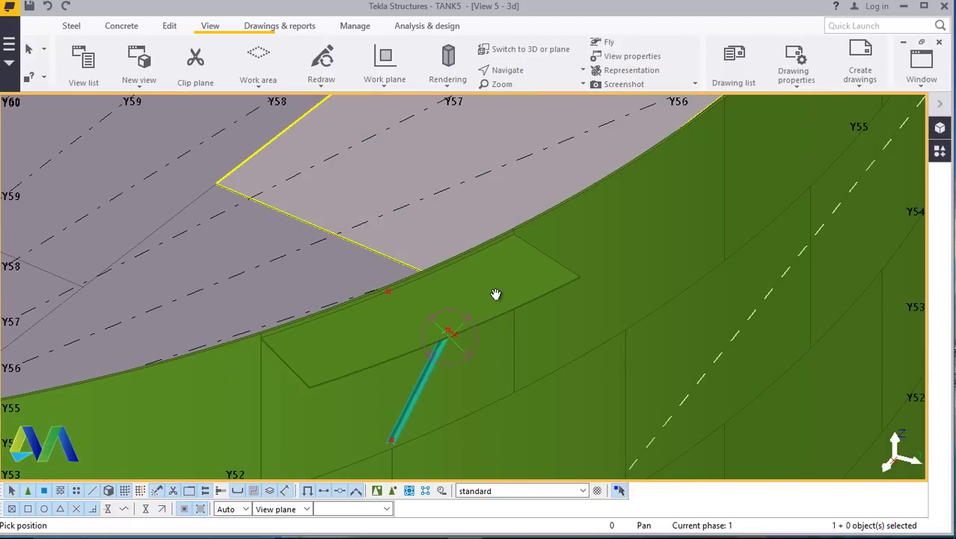
drag(500, 291, 630, 278)
right_click(633, 178)
click(658, 184)
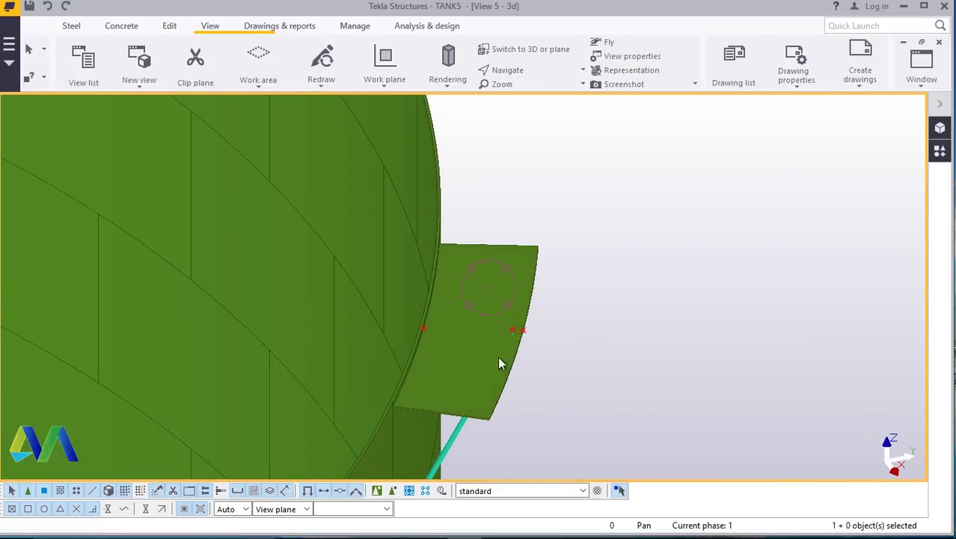
Search the applications catalogue for 'rad' and open the Radial array tool.
click(939, 151)
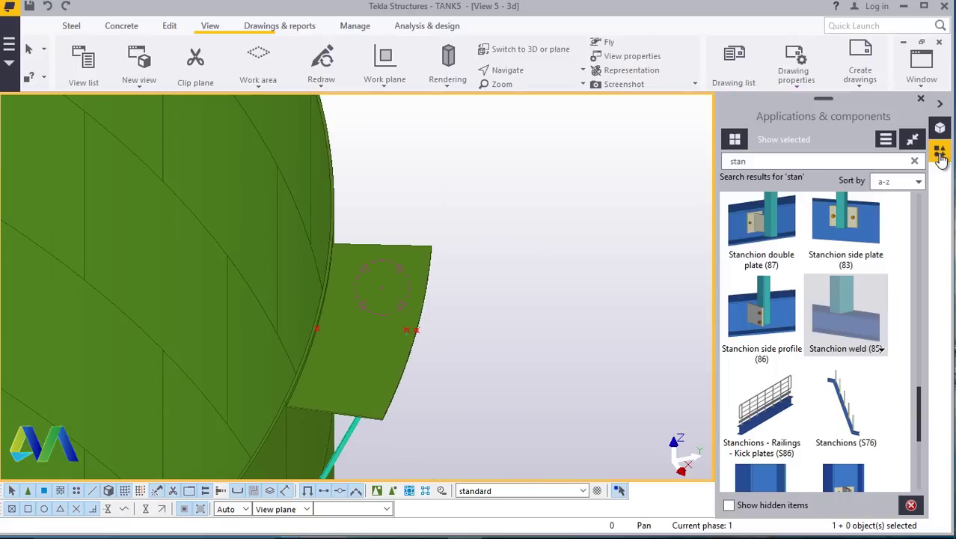
click(754, 161)
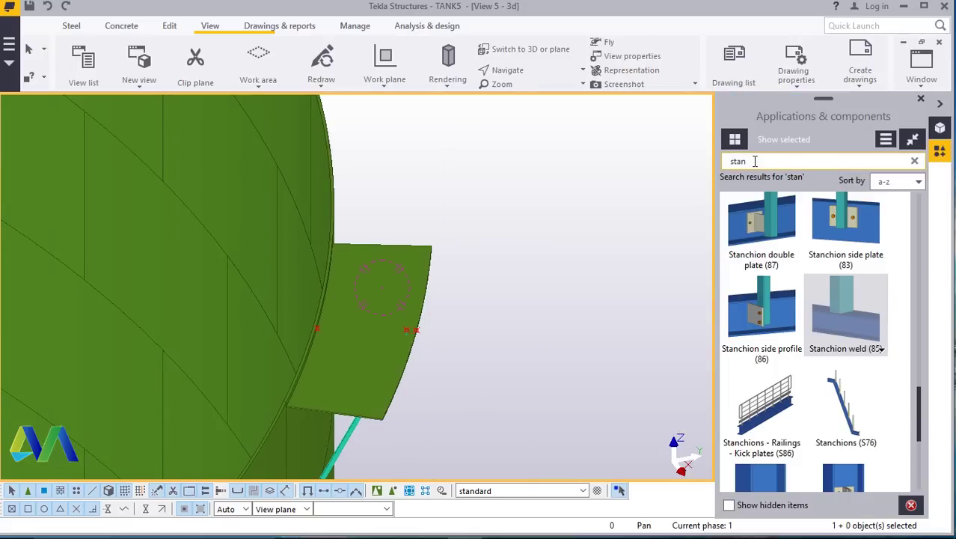
key(BackSpace)
key(BackSpace)
key(BackSpace)
key(BackSpace)
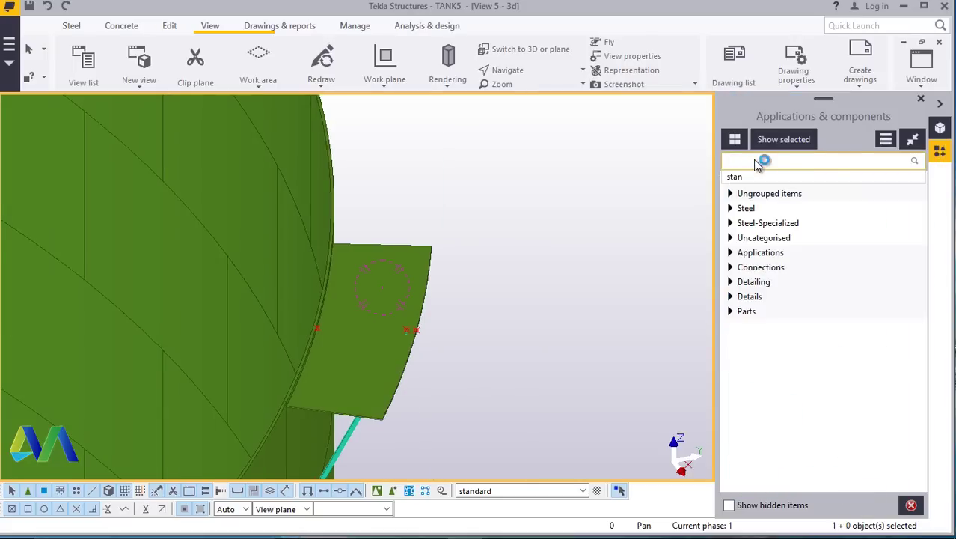
text(ra)
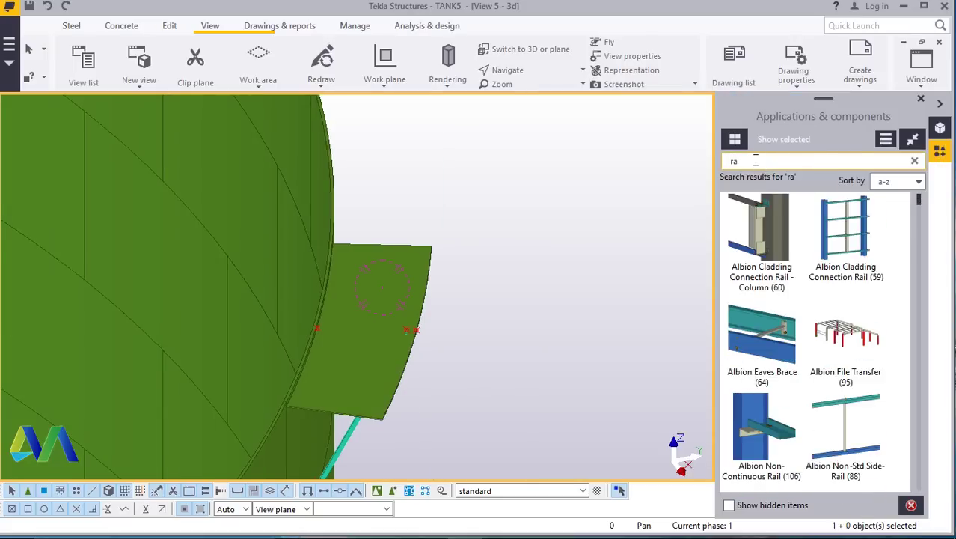
text(d)
click(765, 236)
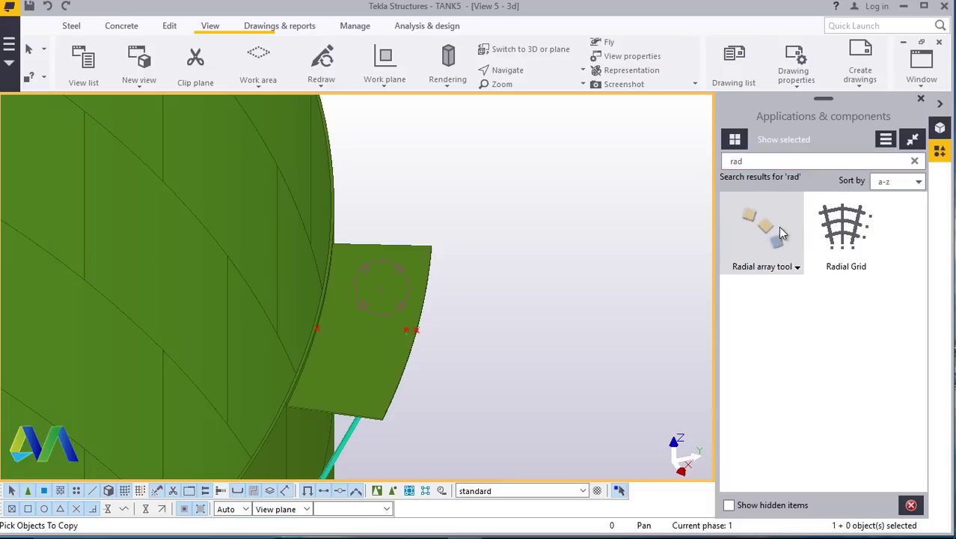
double_click(773, 224)
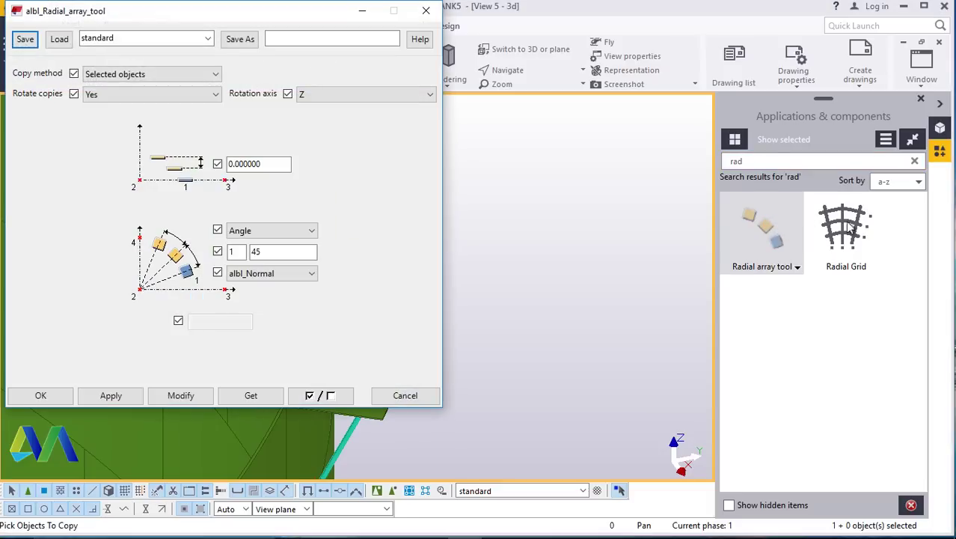
Set the radial array to 32 copies at a 12° angle and apply.
double_click(255, 252)
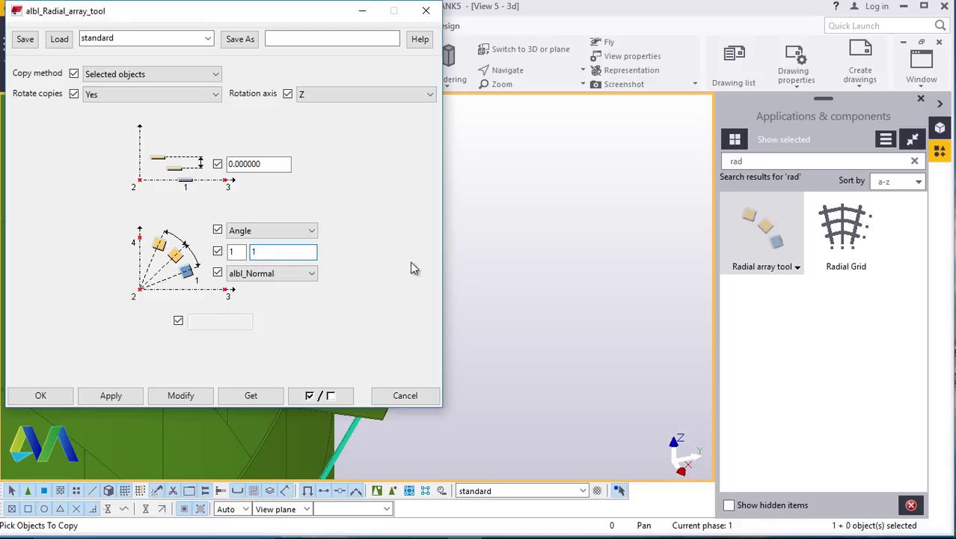
text(2)
double_click(232, 252)
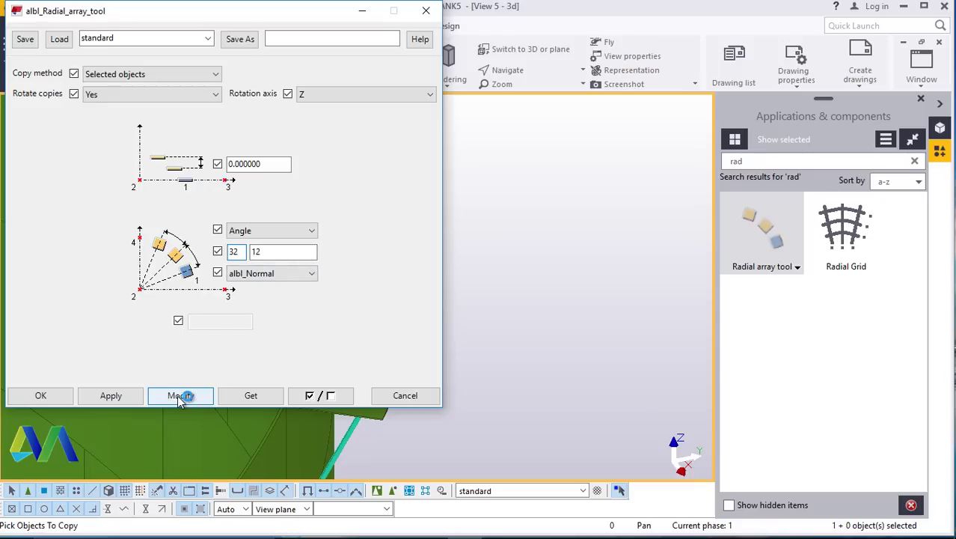
click(126, 395)
Confirm the array settings and pick the curved walkway plate as the object to copy.
click(60, 395)
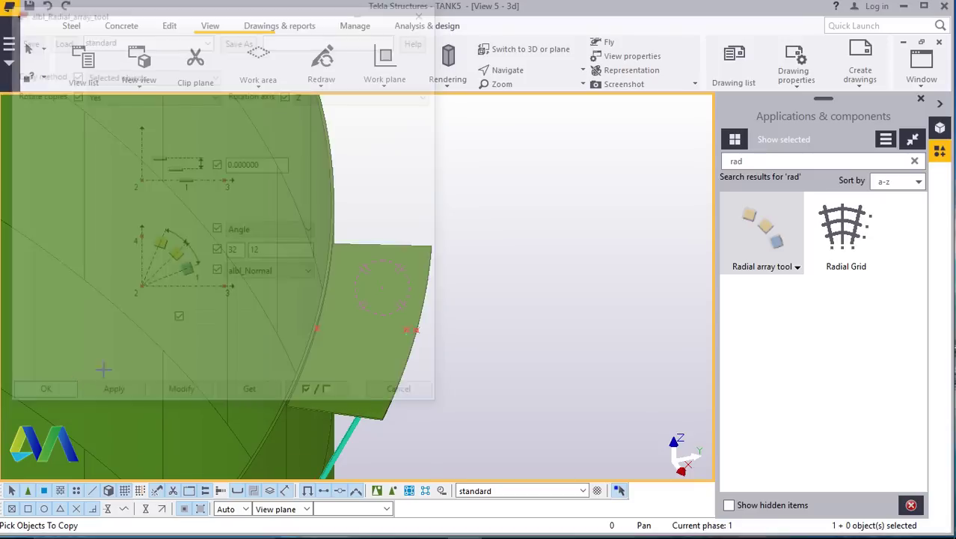
scroll(516, 268, down, 5)
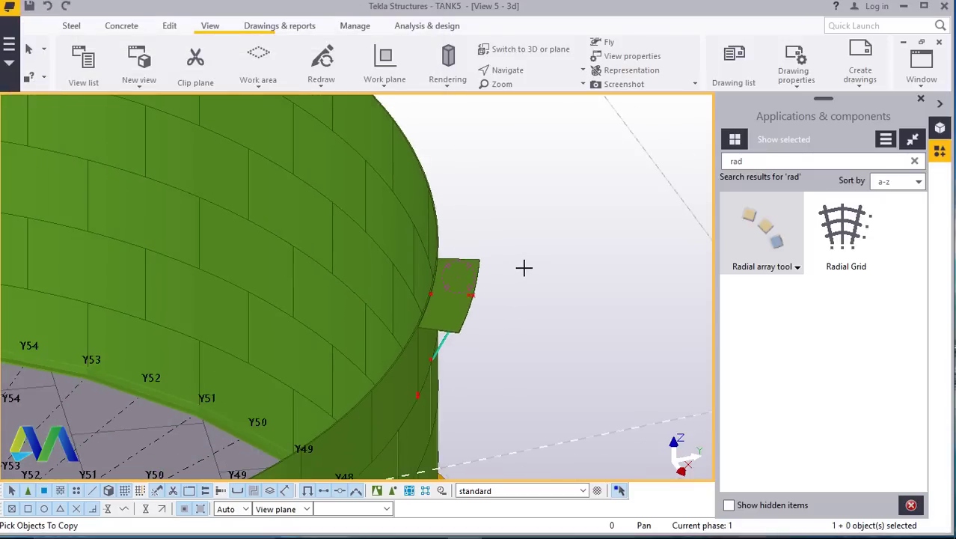
scroll(523, 267, down, 5)
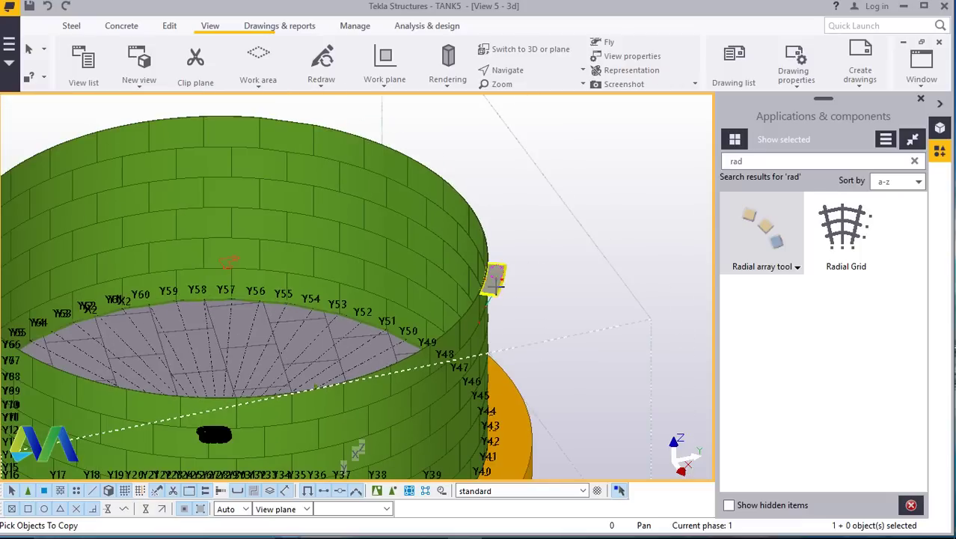
scroll(509, 267, up, 10)
scroll(507, 266, up, 2)
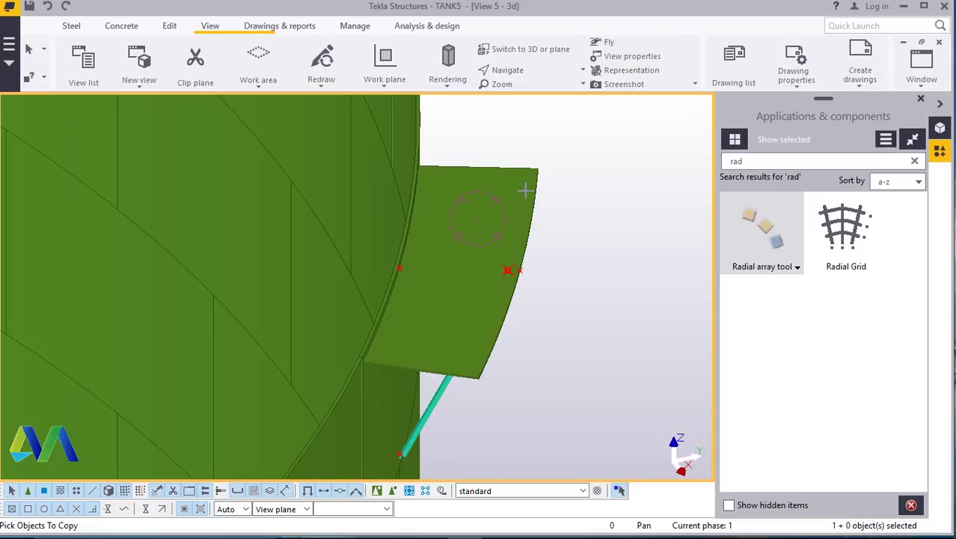
click(528, 172)
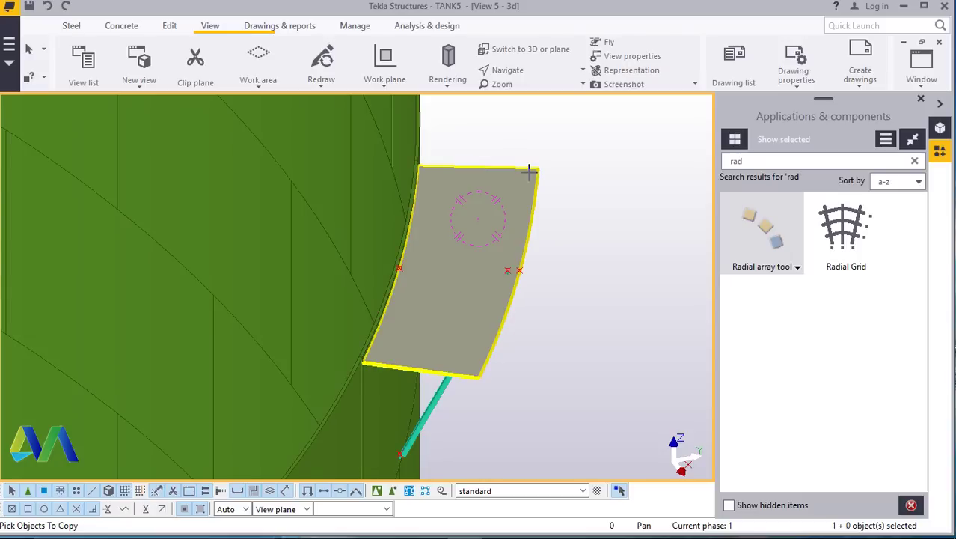
middle_click(528, 171)
scroll(535, 172, down, 10)
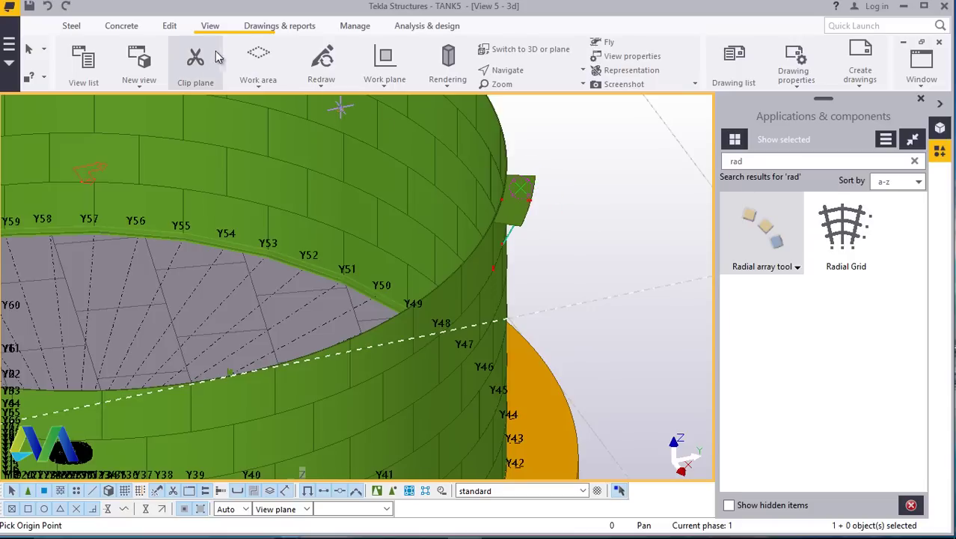
Switch to the plan view and interrupt the pending radial array origin pick.
click(526, 50)
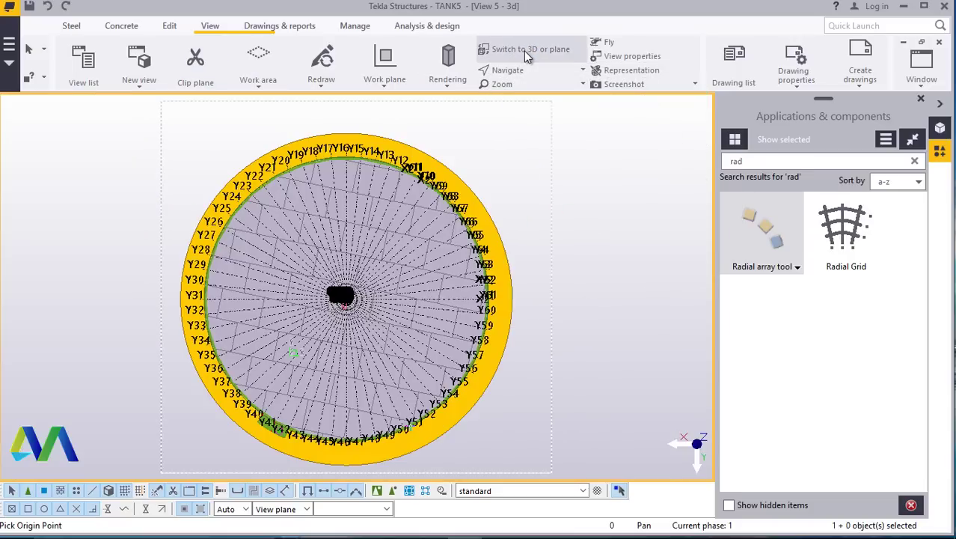
scroll(344, 297, up, 3)
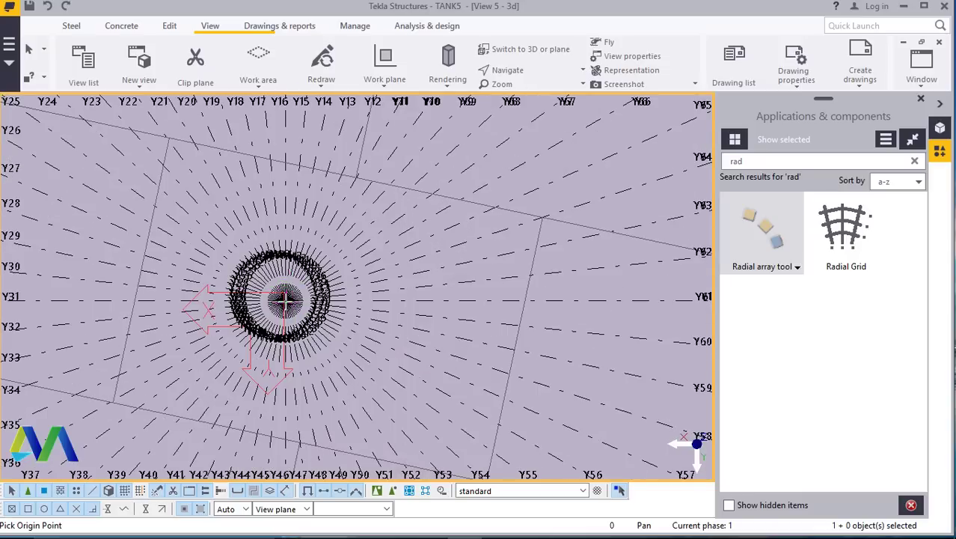
scroll(285, 299, down, 5)
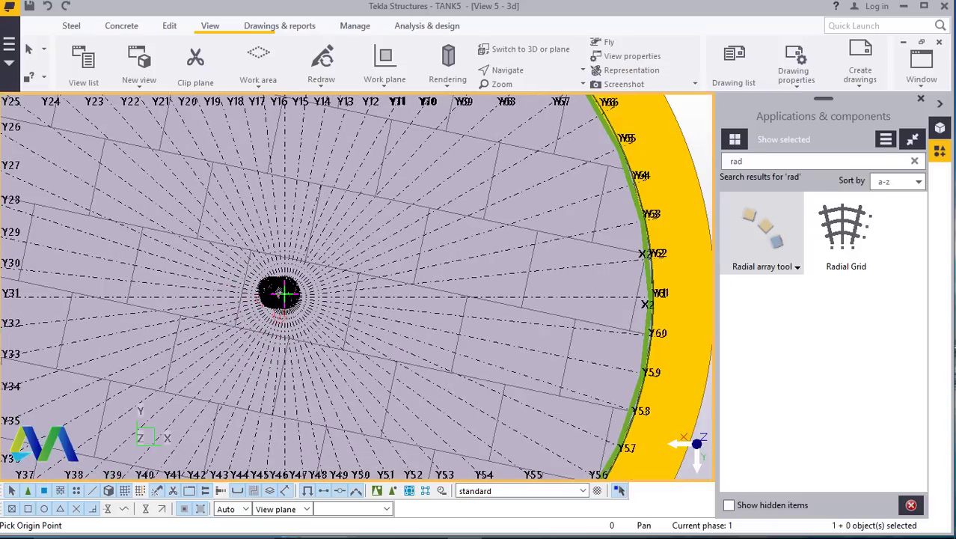
right_click(596, 190)
click(625, 196)
scroll(282, 296, up, 4)
scroll(281, 295, down, 4)
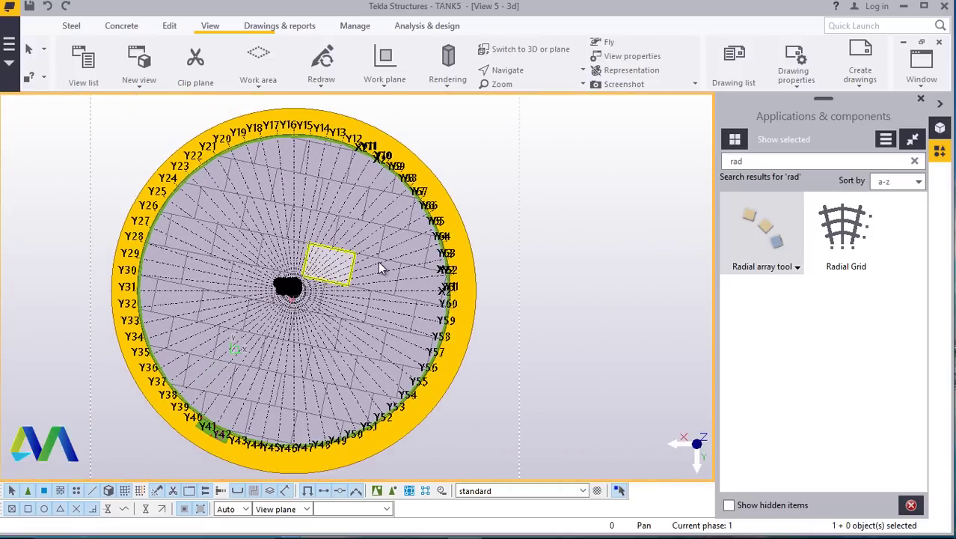
Switch to a 3D view and zoom around to inspect the tank.
click(516, 49)
scroll(367, 300, up, 5)
scroll(378, 375, up, 2)
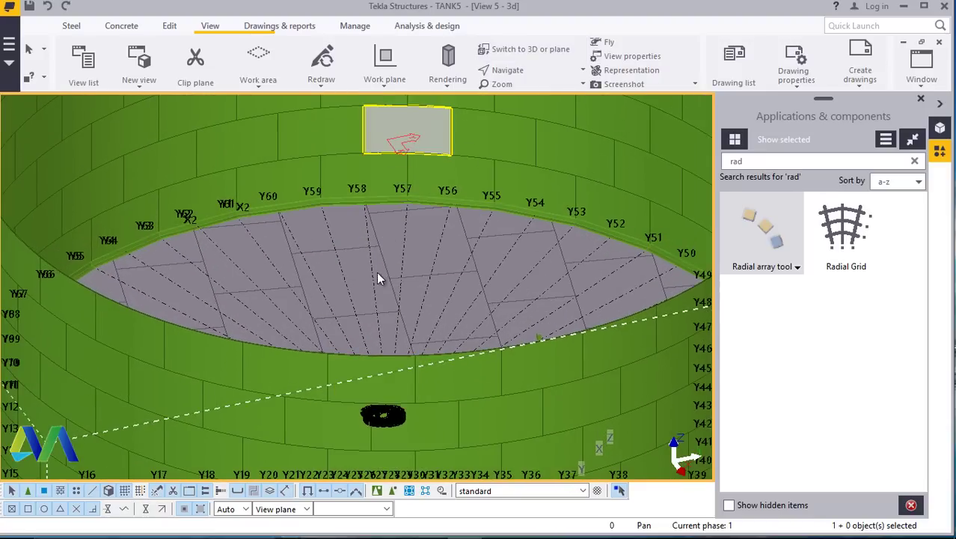
scroll(247, 210, down, 5)
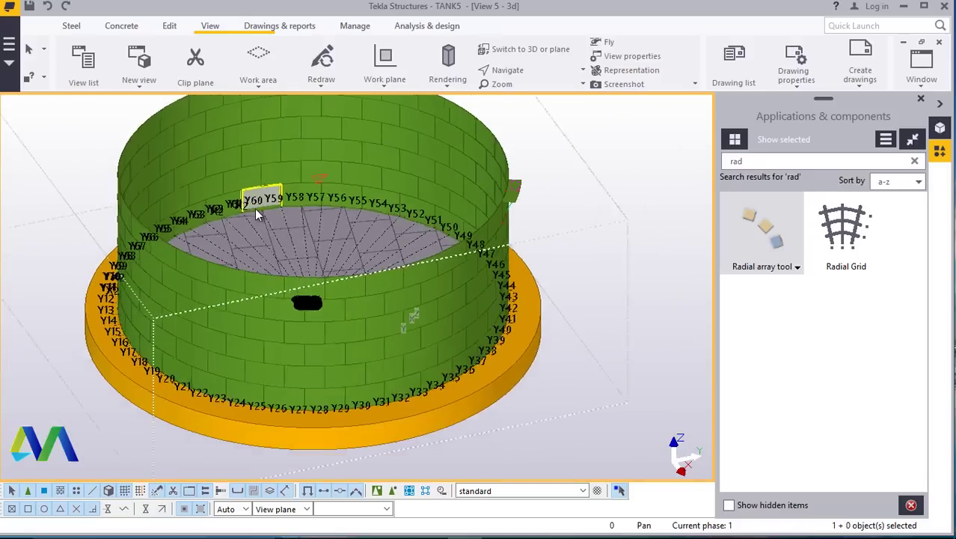
scroll(258, 213, down, 2)
scroll(492, 339, up, 2)
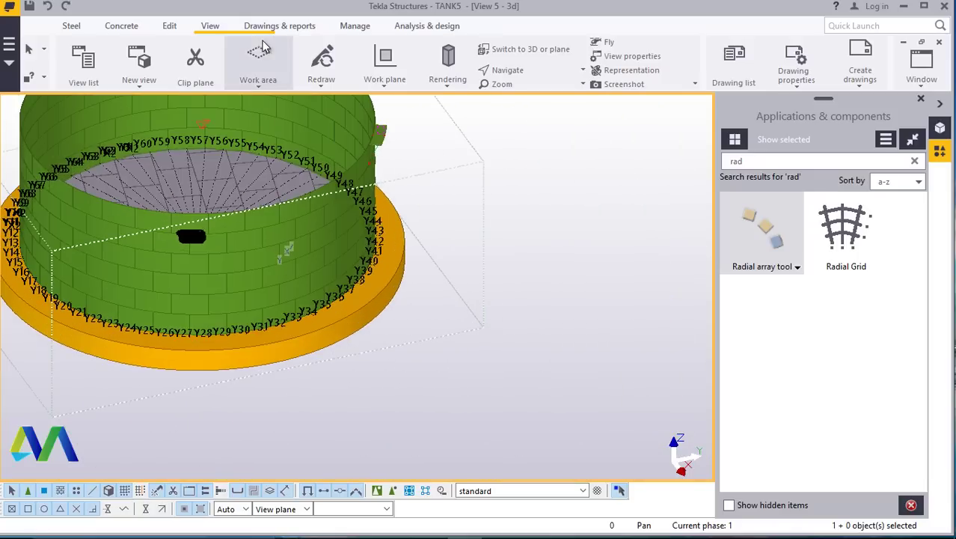
Try defining a new work plane, cancel it, and return to the plan view.
click(385, 75)
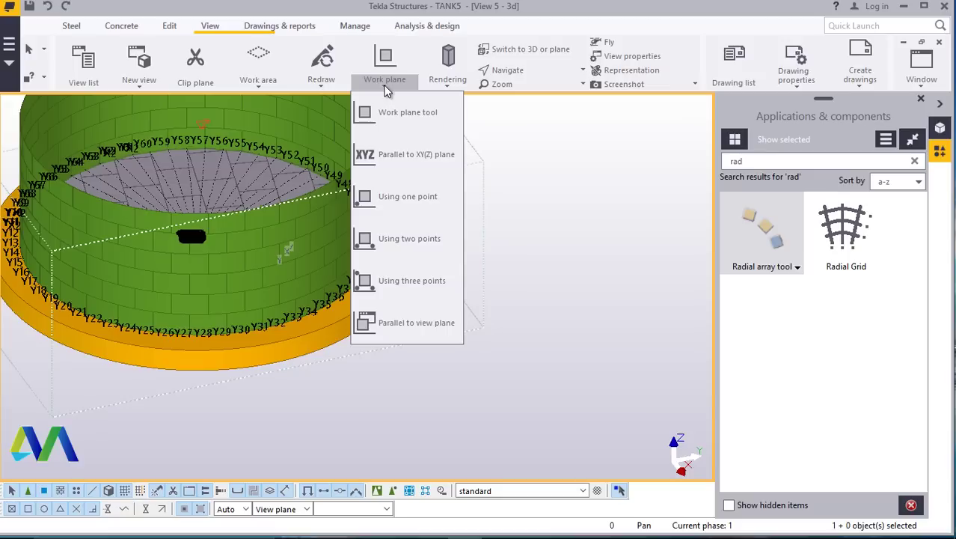
click(416, 122)
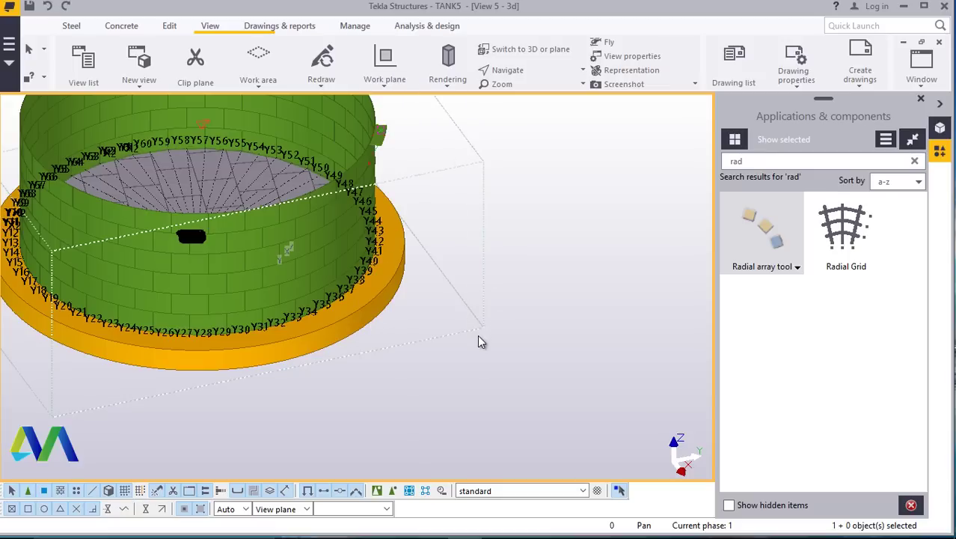
scroll(323, 247, up, 3)
scroll(352, 292, down, 2)
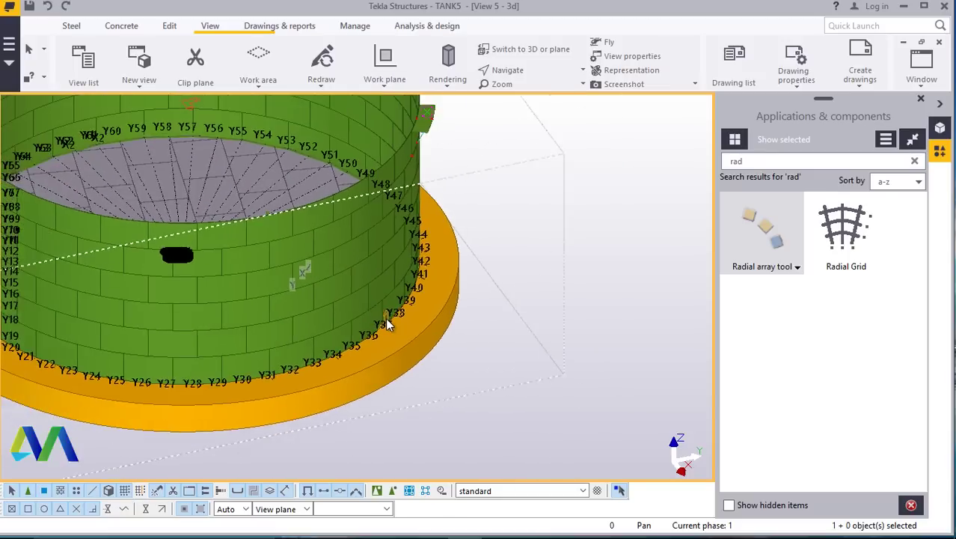
scroll(196, 184, up, 3)
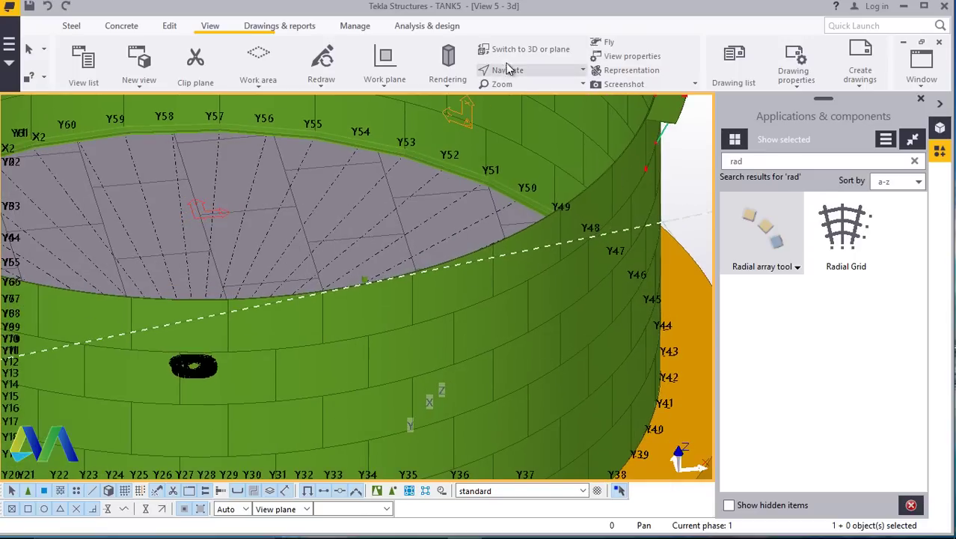
right_click(679, 165)
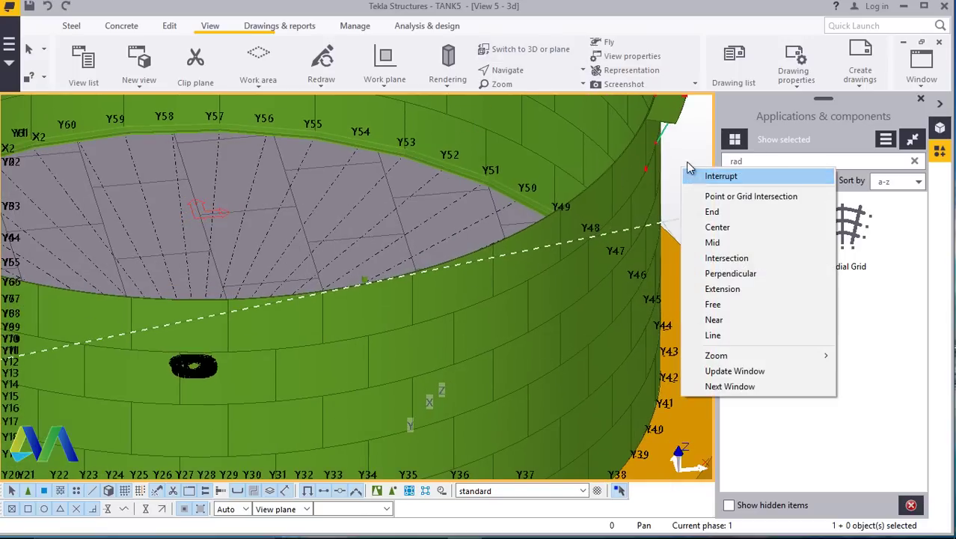
key(Escape)
click(517, 47)
Start the Radial array tool and accept its settings of 32 copies at 12° about Z.
scroll(343, 284, up, 5)
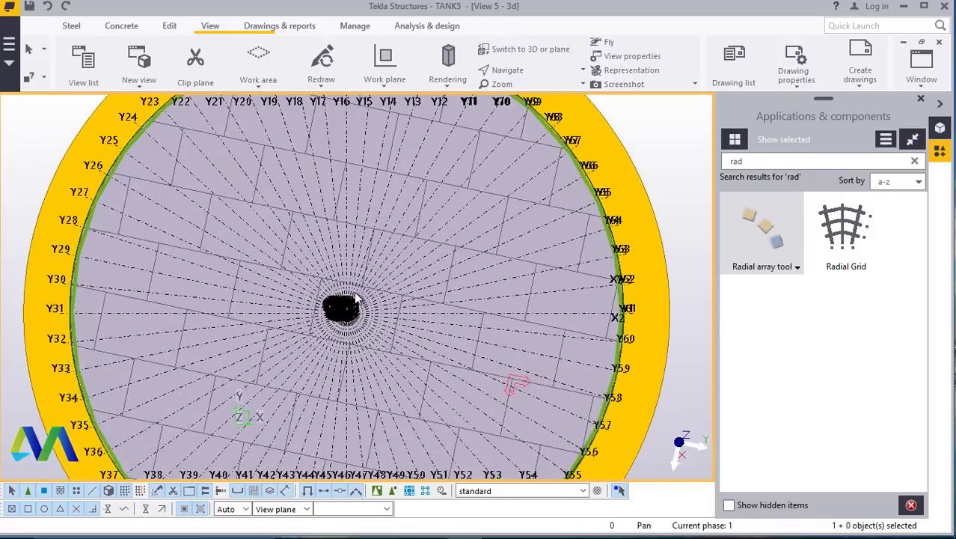
scroll(331, 278, down, 5)
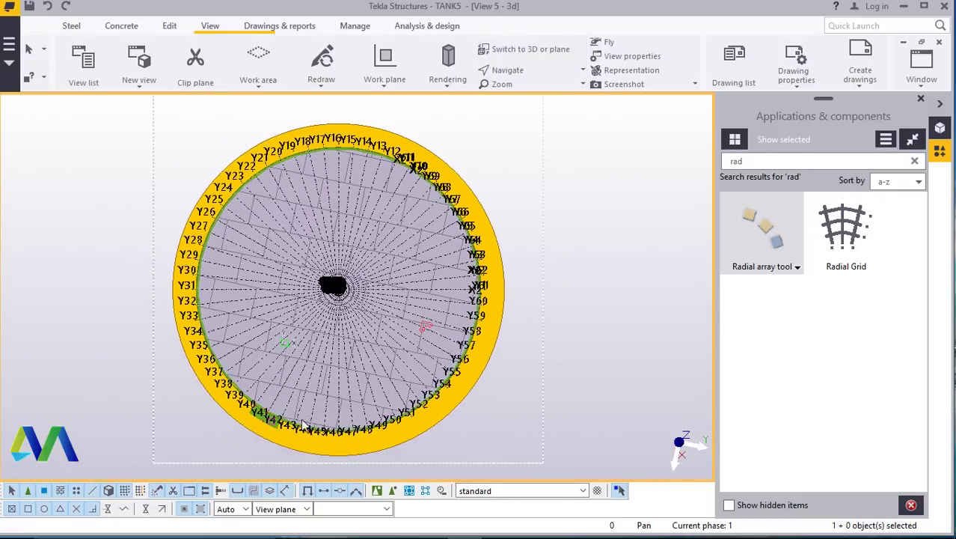
scroll(294, 434, up, 2)
scroll(249, 431, up, 6)
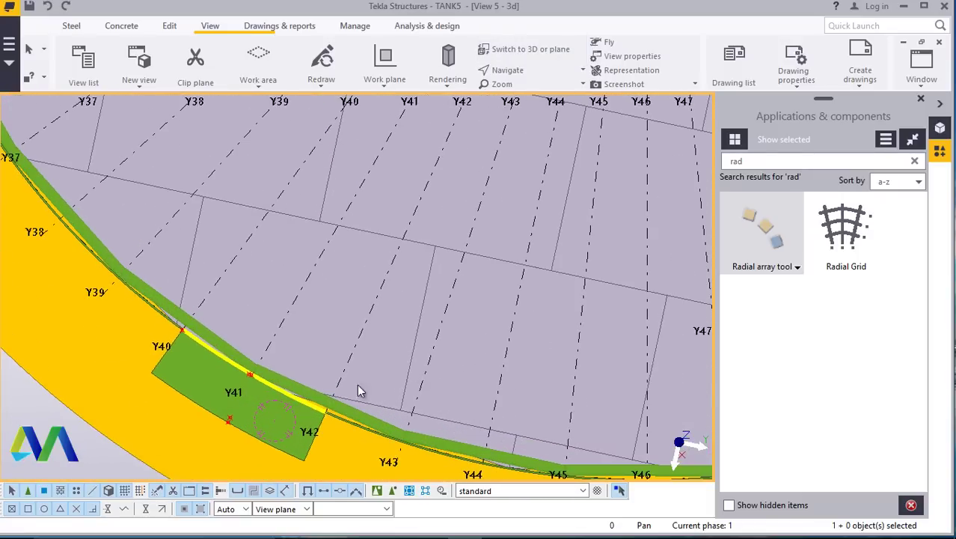
click(778, 230)
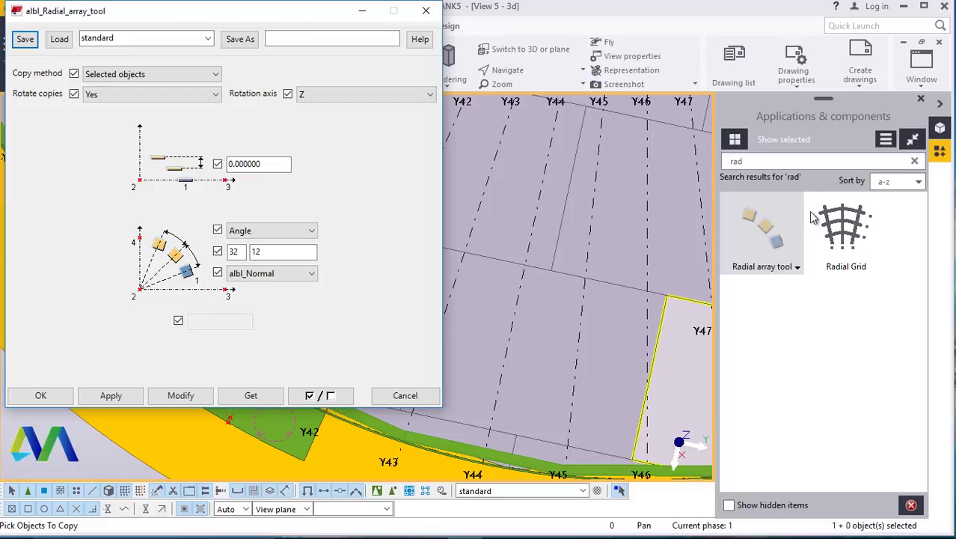
click(160, 395)
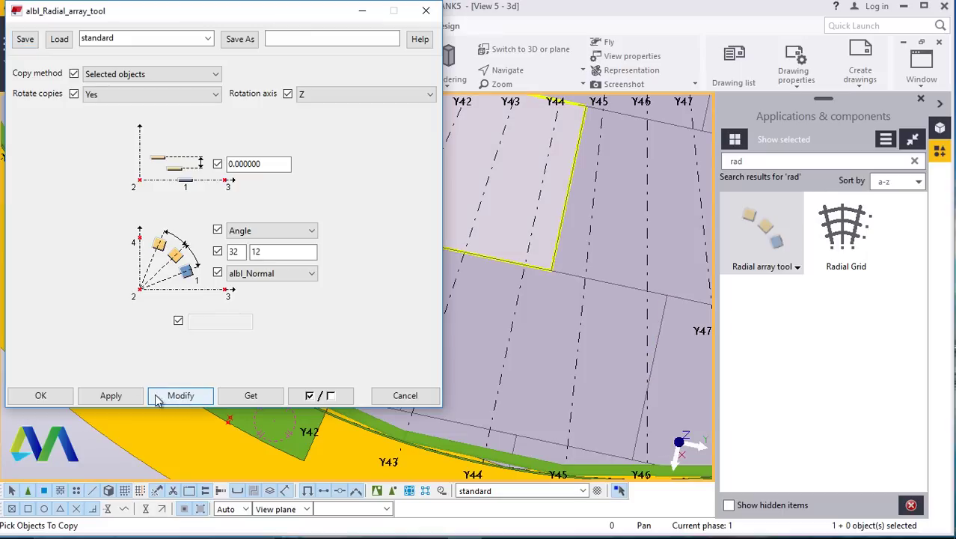
click(109, 395)
click(60, 389)
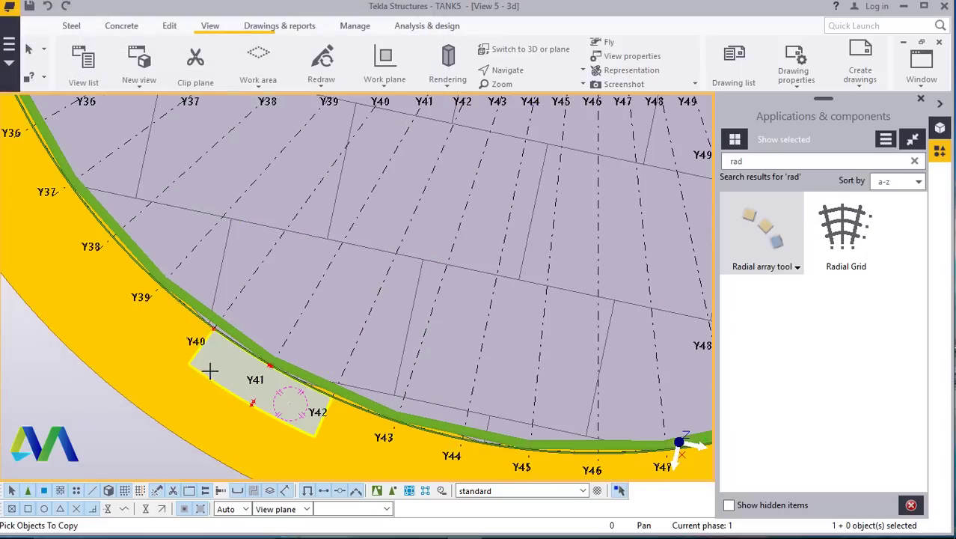
Pick the walkway plate between Y40 and Y42 as the part to array.
scroll(210, 367, up, 2)
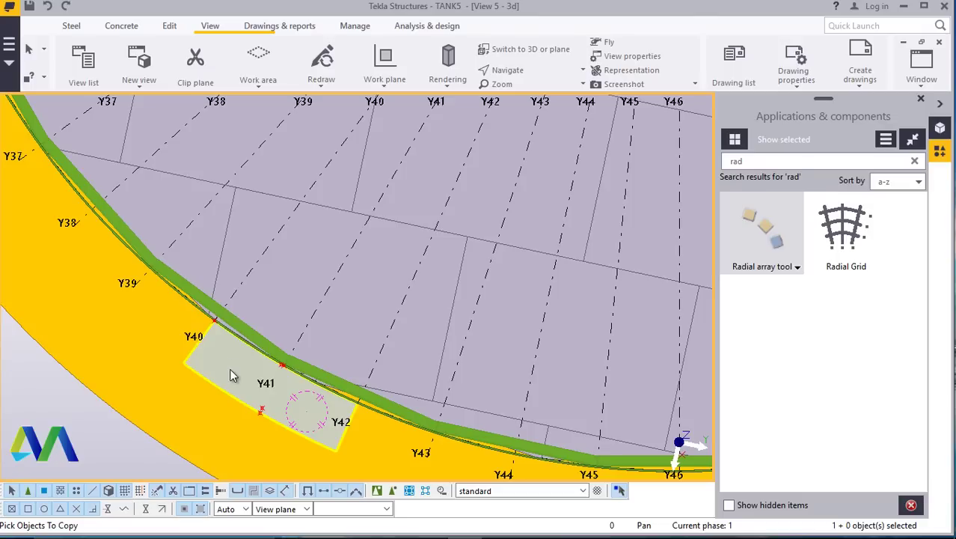
click(231, 374)
scroll(231, 368, down, 6)
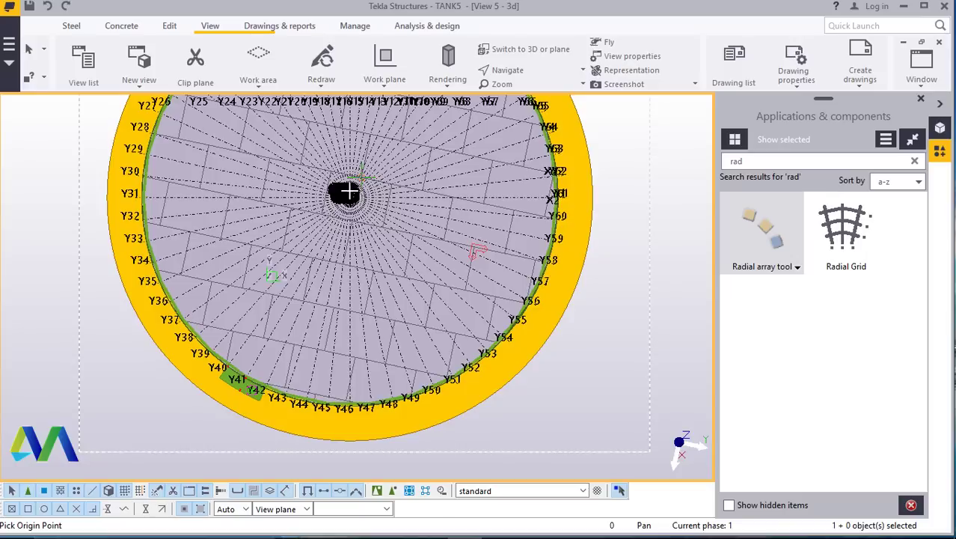
scroll(345, 199, up, 3)
scroll(341, 208, up, 5)
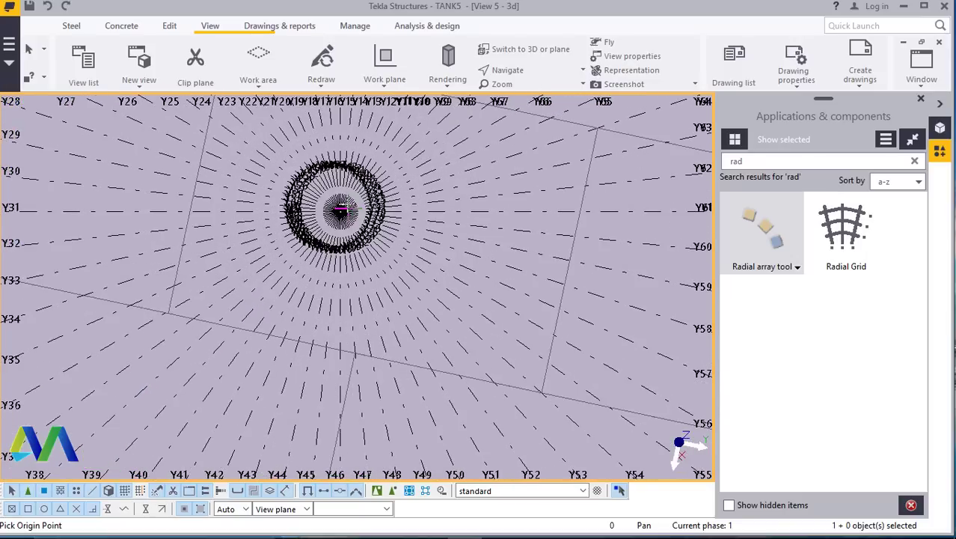
scroll(332, 216, up, 3)
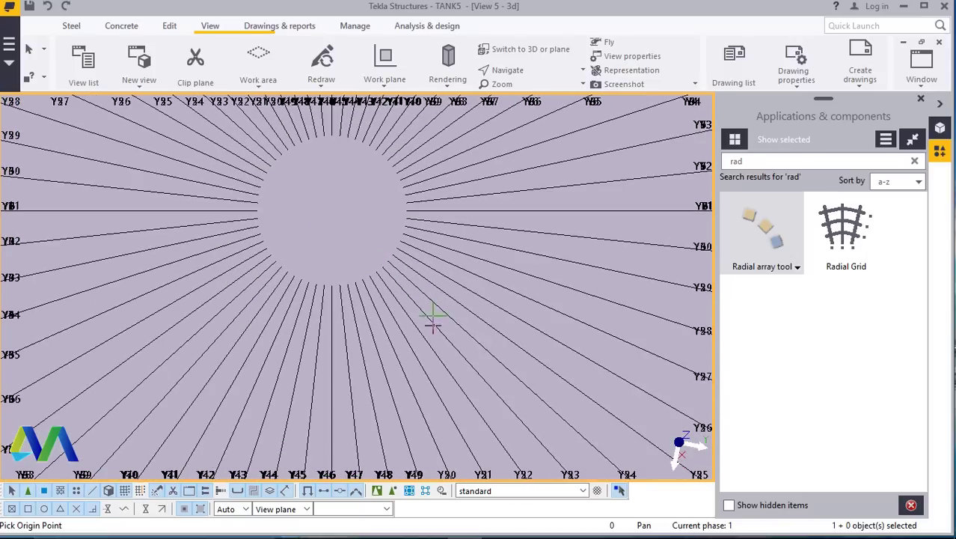
scroll(273, 343, down, 6)
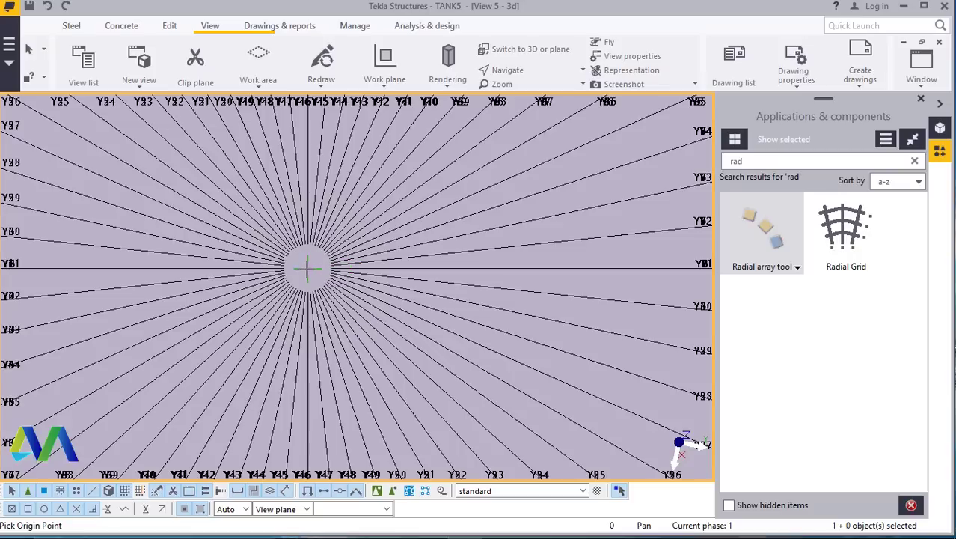
scroll(278, 324, down, 5)
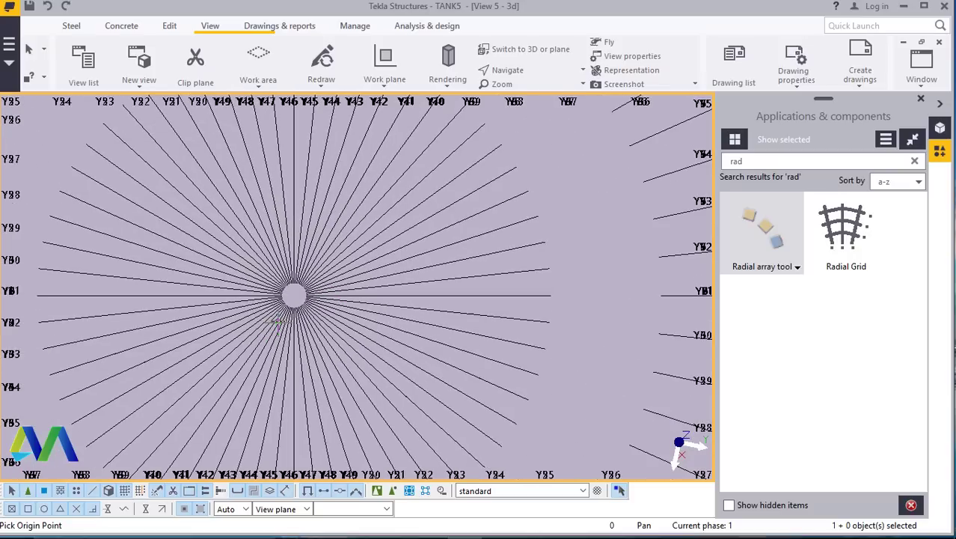
scroll(302, 307, down, 2)
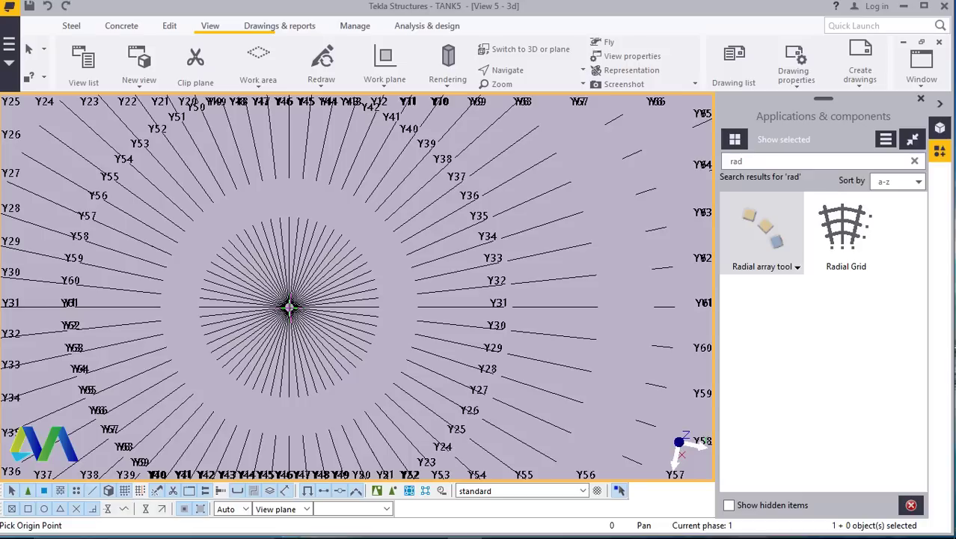
Set the array origin at the tank centre, snapped to the gridline intersection.
click(289, 307)
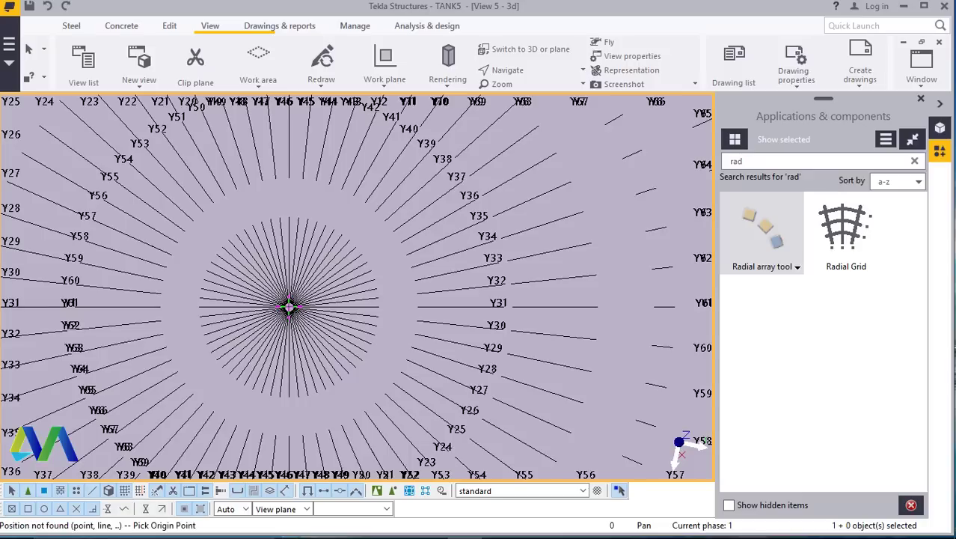
scroll(290, 307, up, 3)
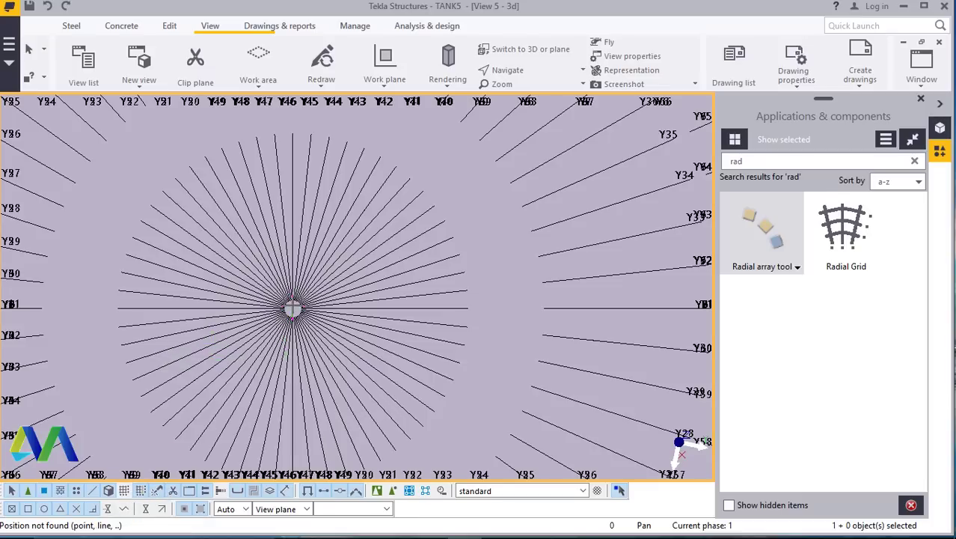
right_click(293, 313)
click(310, 314)
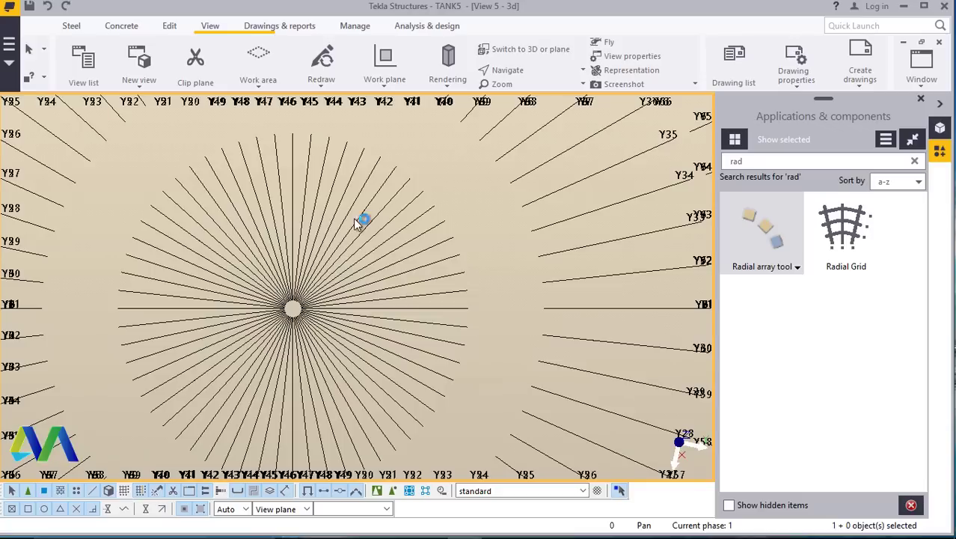
scroll(324, 288, down, 5)
scroll(357, 276, down, 4)
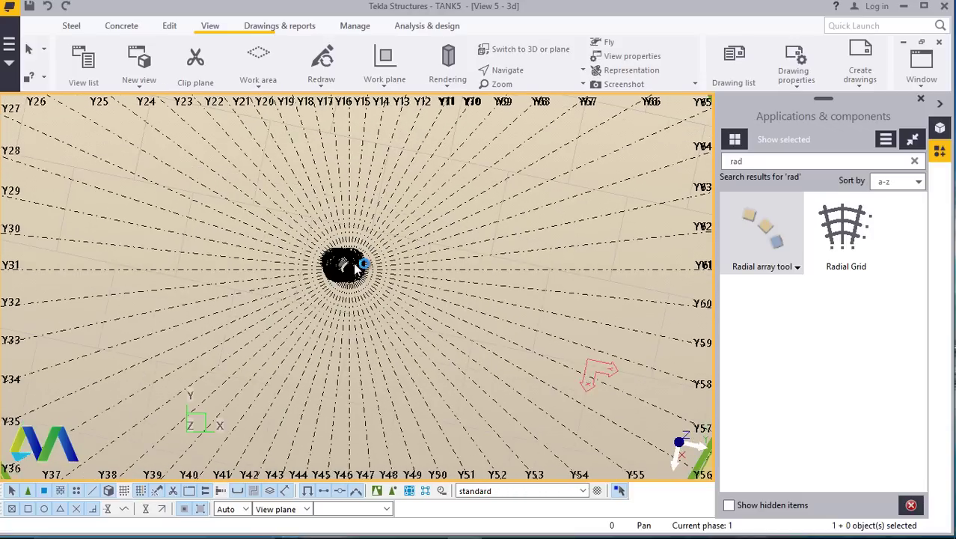
scroll(358, 263, down, 4)
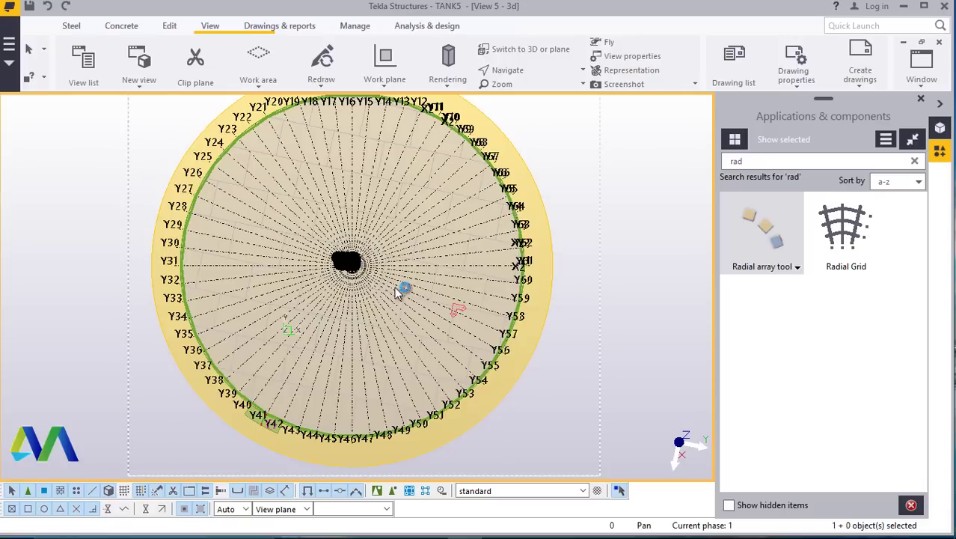
scroll(367, 288, up, 3)
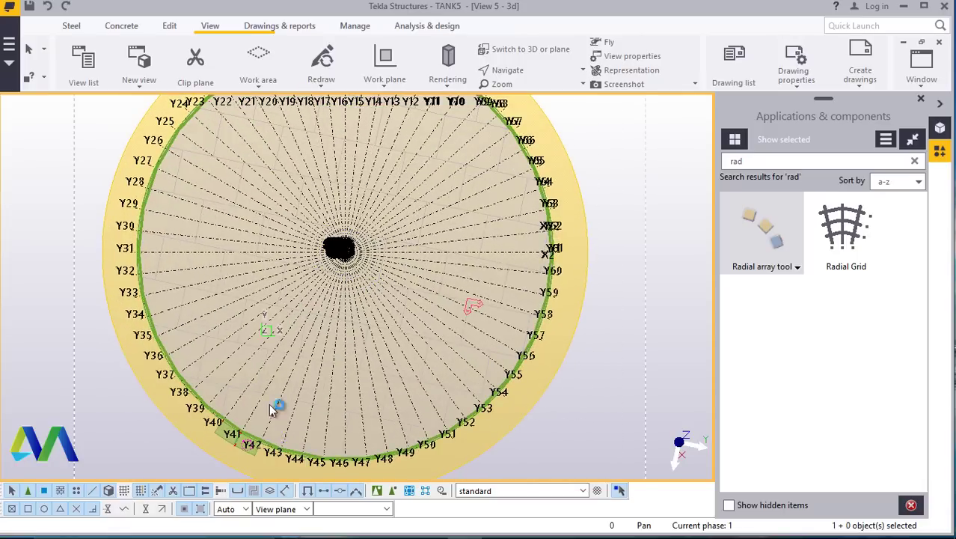
scroll(284, 419, up, 2)
Reconfirm the radial array settings and pick the curved plate near Y41–Y42.
scroll(288, 423, up, 1)
click(765, 228)
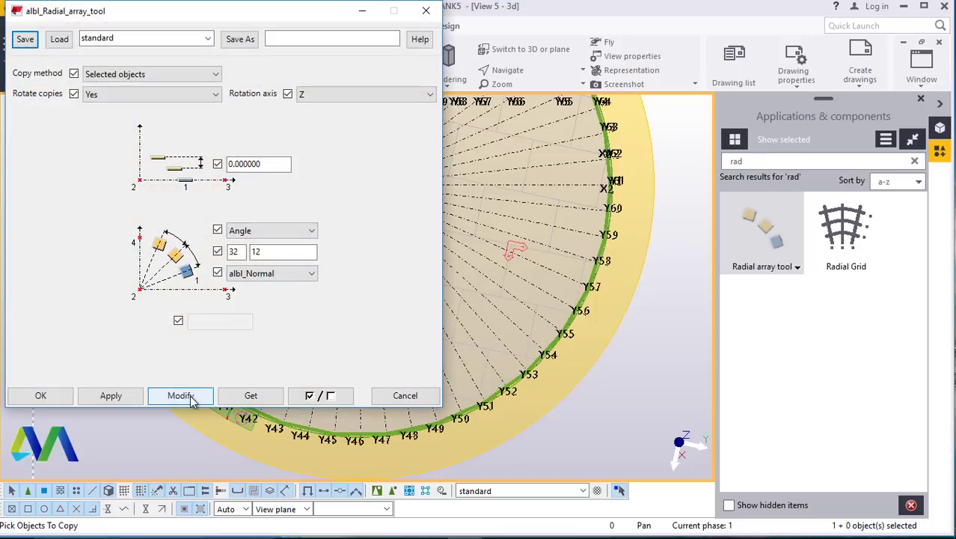
click(118, 396)
click(40, 396)
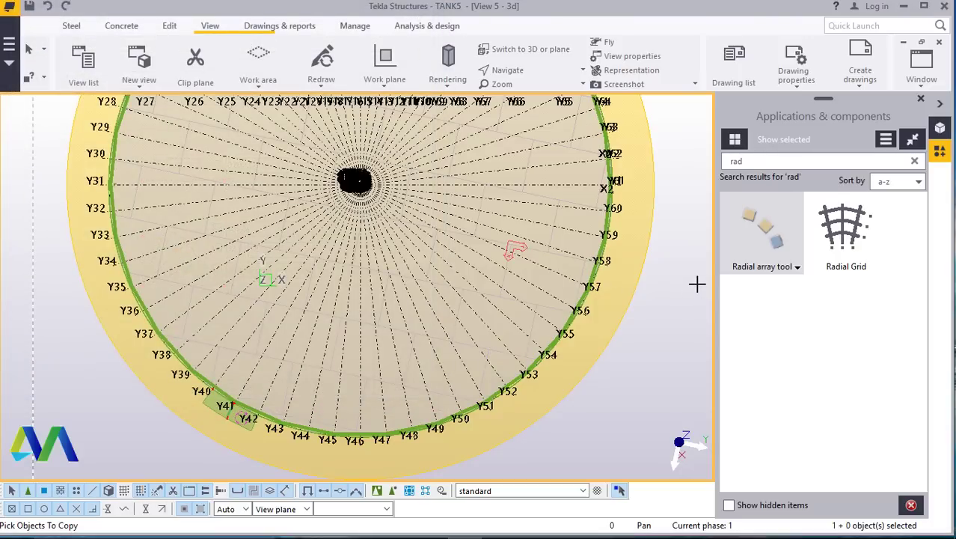
scroll(226, 418, up, 5)
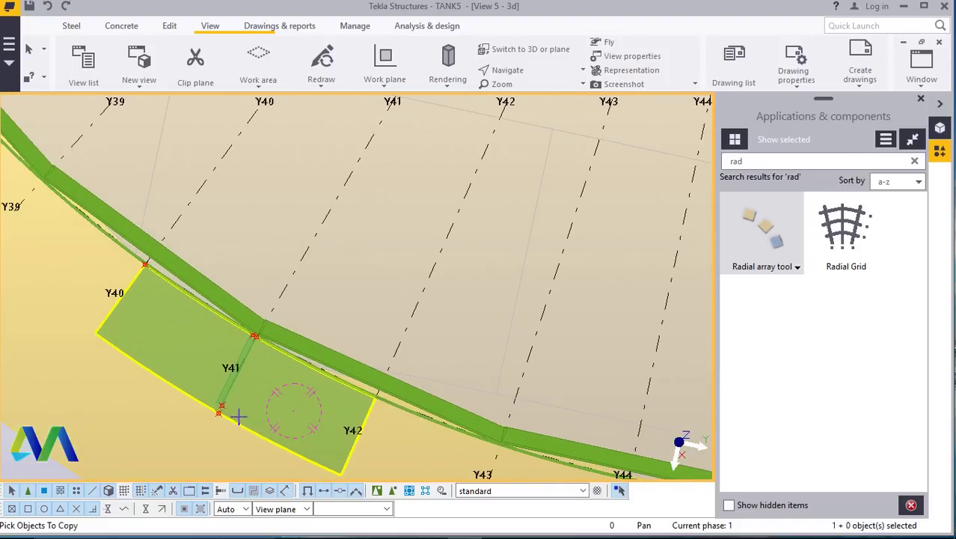
middle_click(239, 421)
Set the array origin at the grid centre, then the X and Y axis directions.
scroll(241, 427, down, 5)
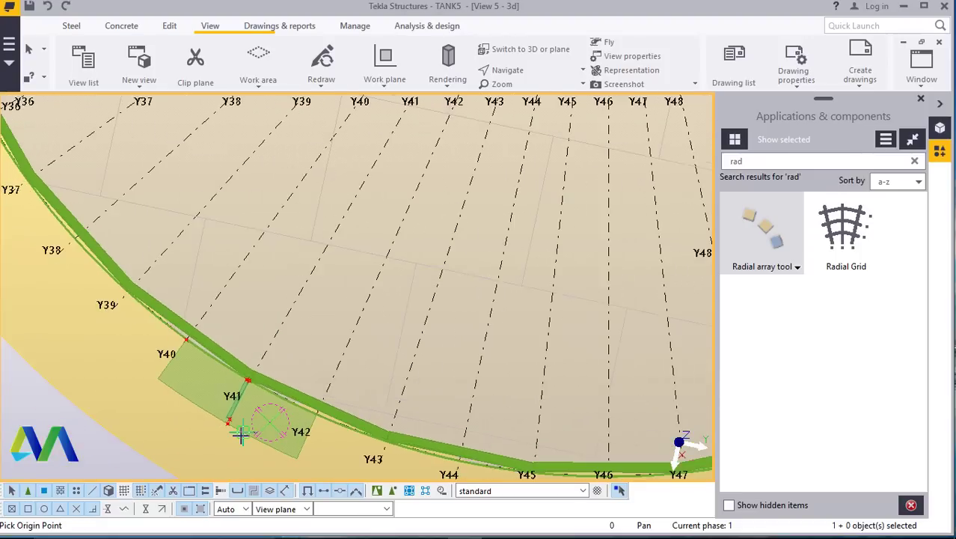
scroll(241, 426, down, 6)
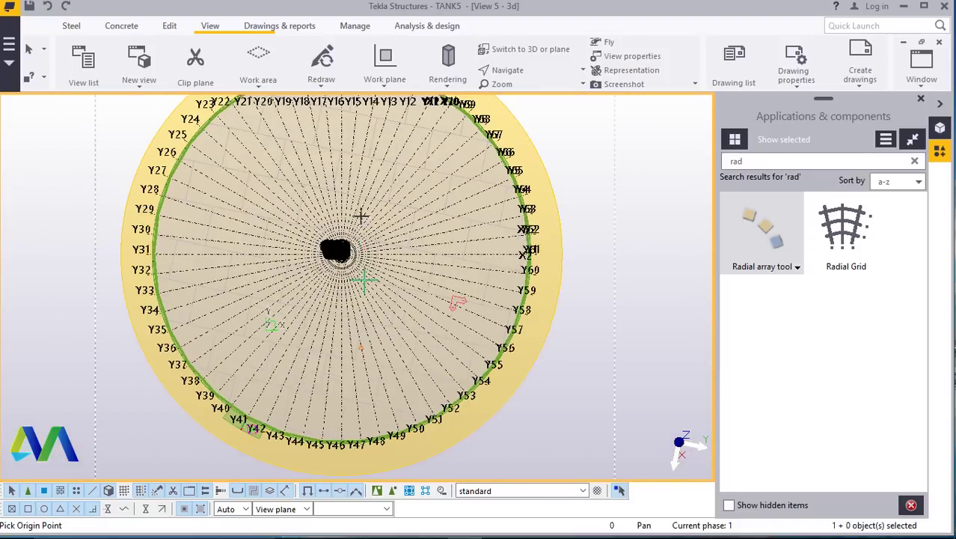
scroll(337, 258, up, 3)
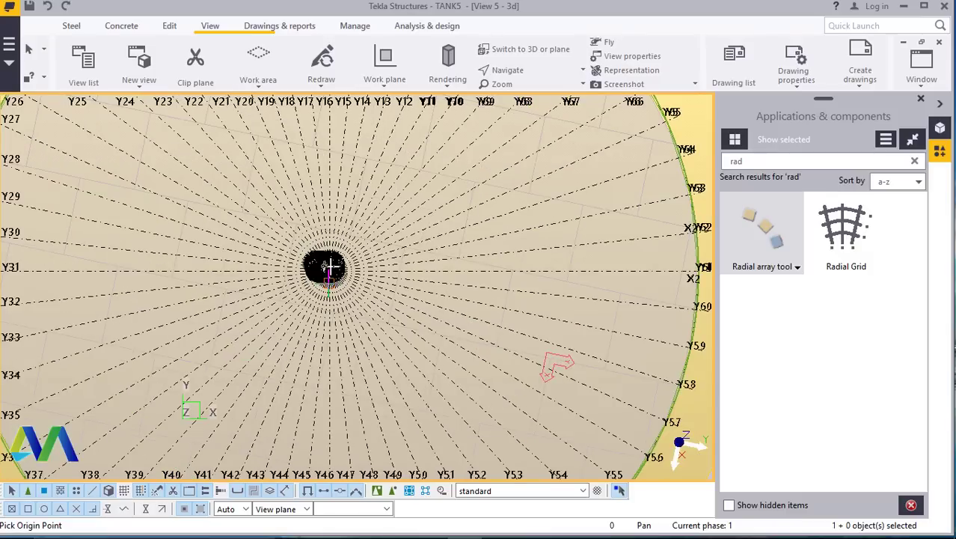
scroll(329, 258, up, 2)
scroll(327, 264, up, 1)
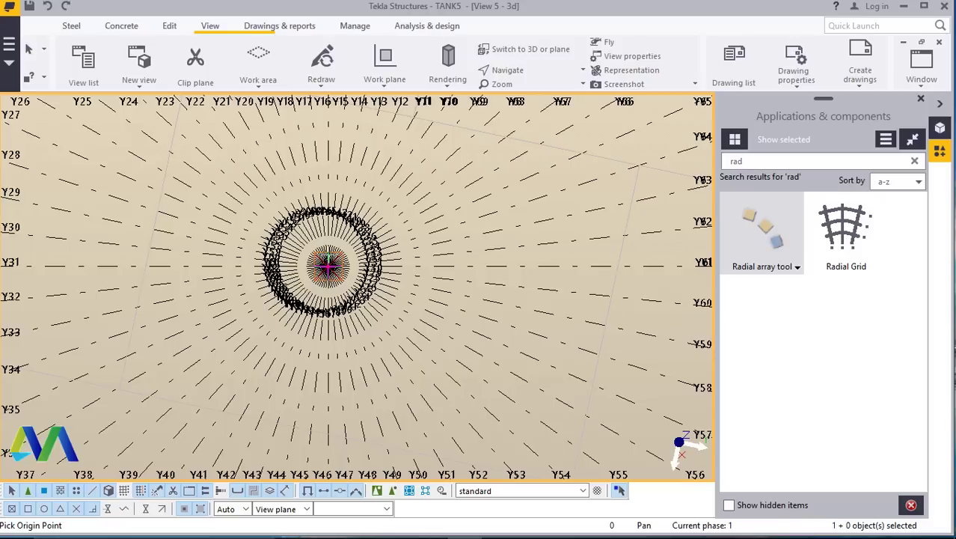
scroll(327, 264, up, 2)
scroll(342, 283, up, 2)
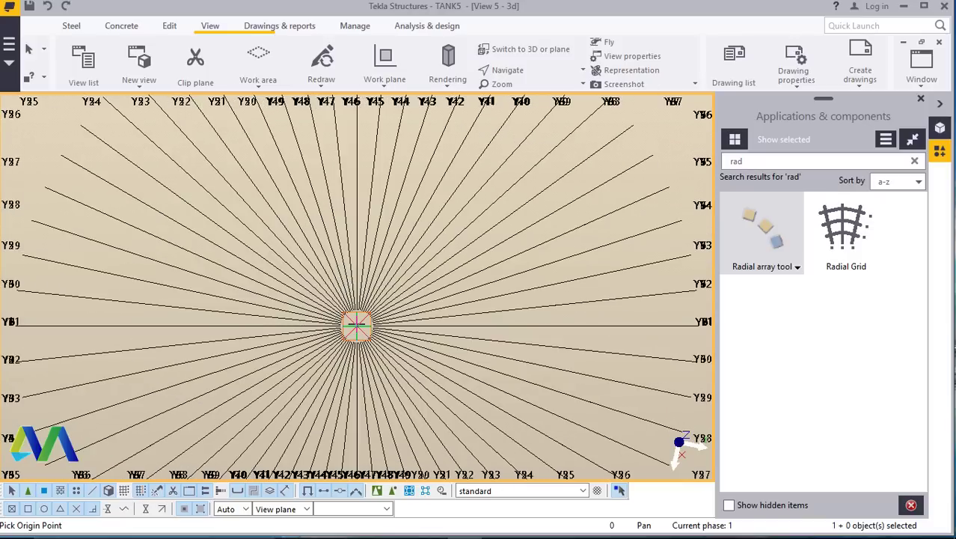
click(357, 327)
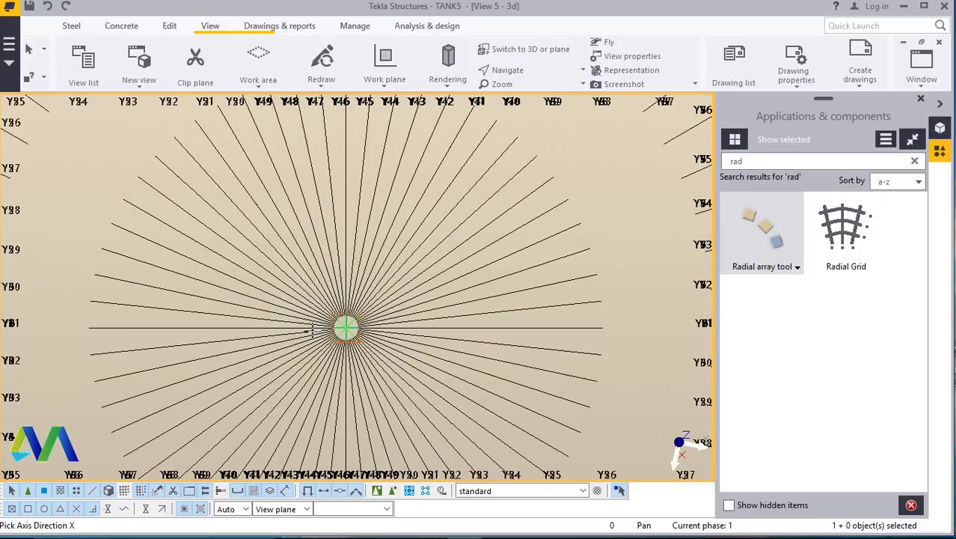
scroll(311, 330, down, 1)
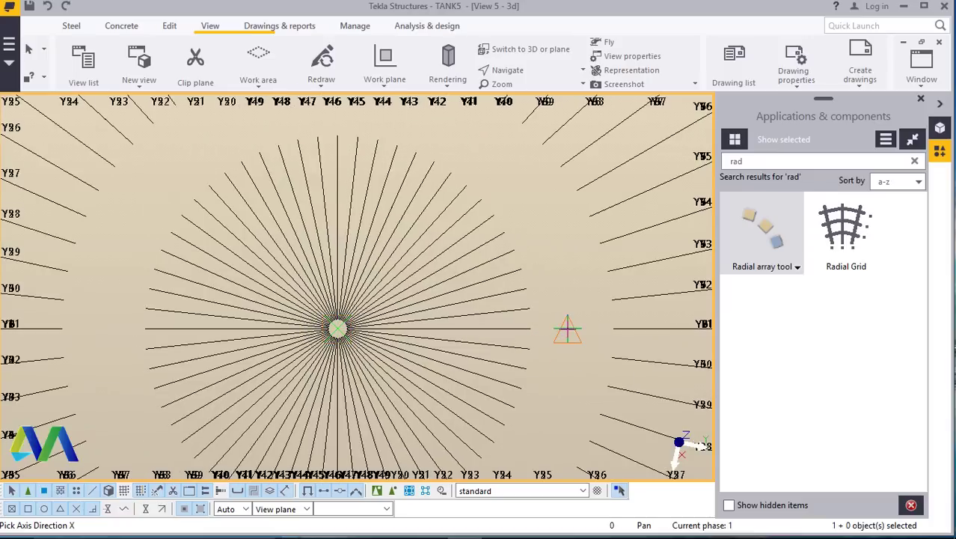
click(568, 334)
scroll(455, 363, down, 1)
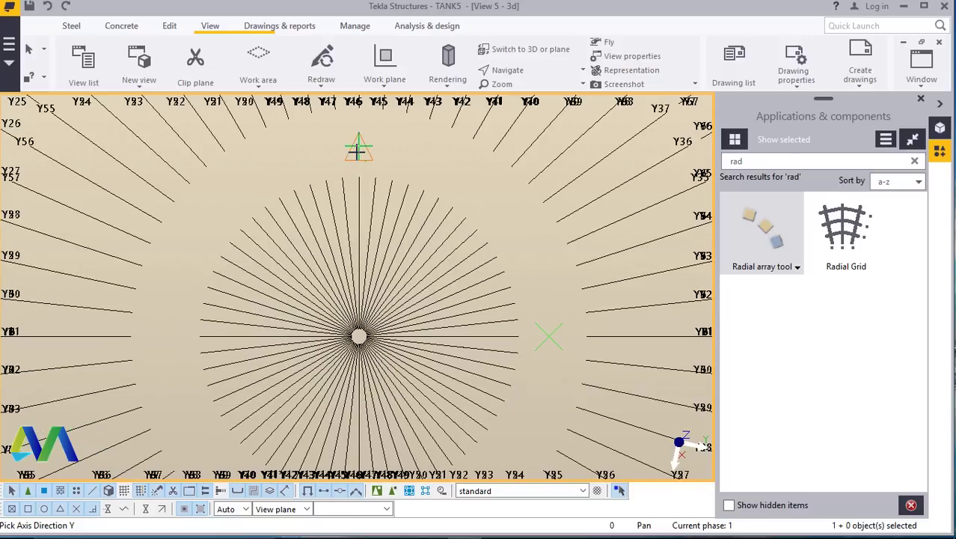
click(359, 150)
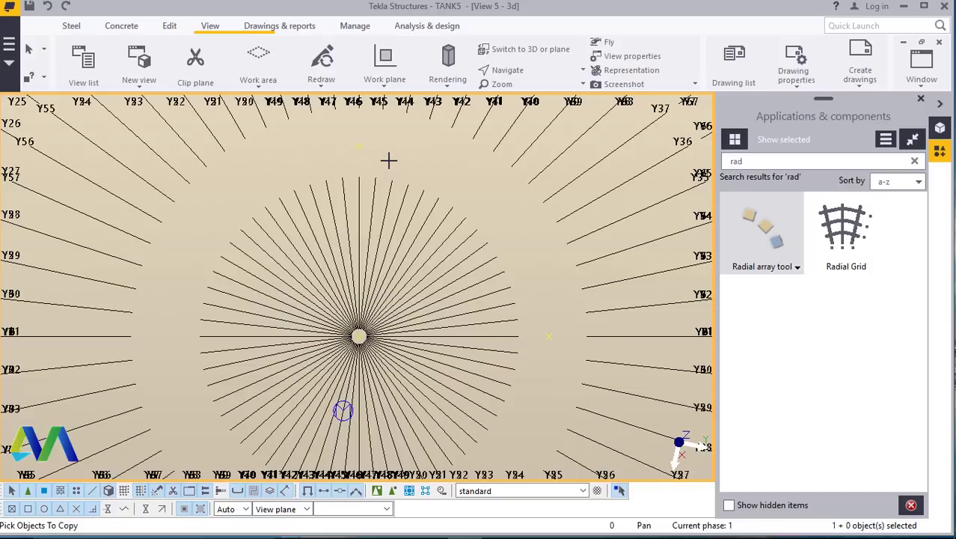
Run the radial copy so the plate repeats around the tank rim.
middle_click(391, 164)
scroll(367, 270, down, 4)
scroll(342, 339, down, 2)
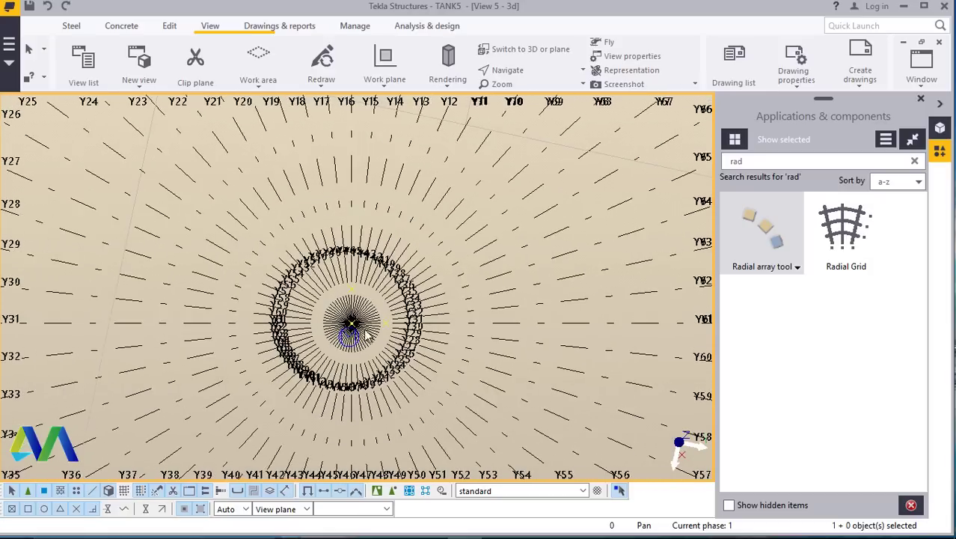
Show the model in 3D, zoomed to the rim, with solid wall panels (Ctrl+4).
click(515, 49)
scroll(452, 245, up, 6)
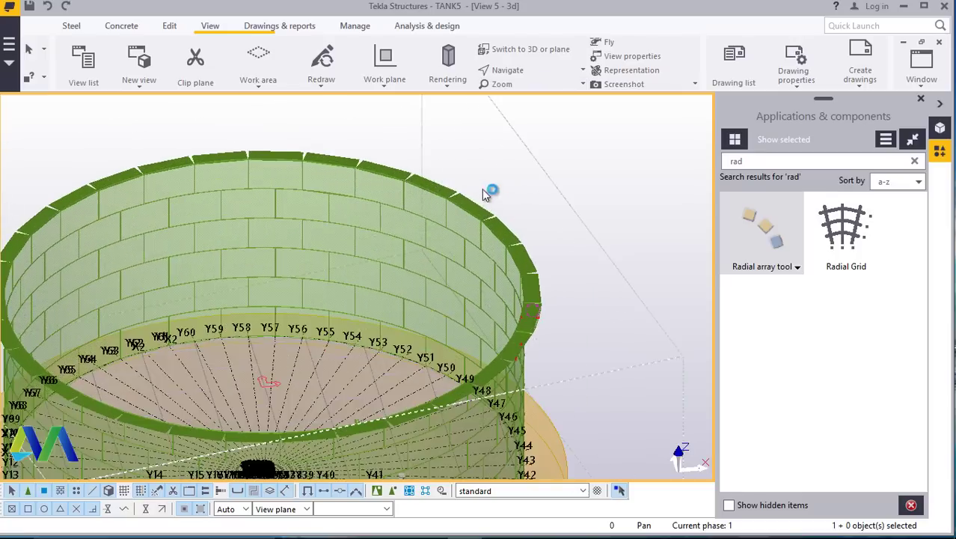
scroll(443, 178, up, 6)
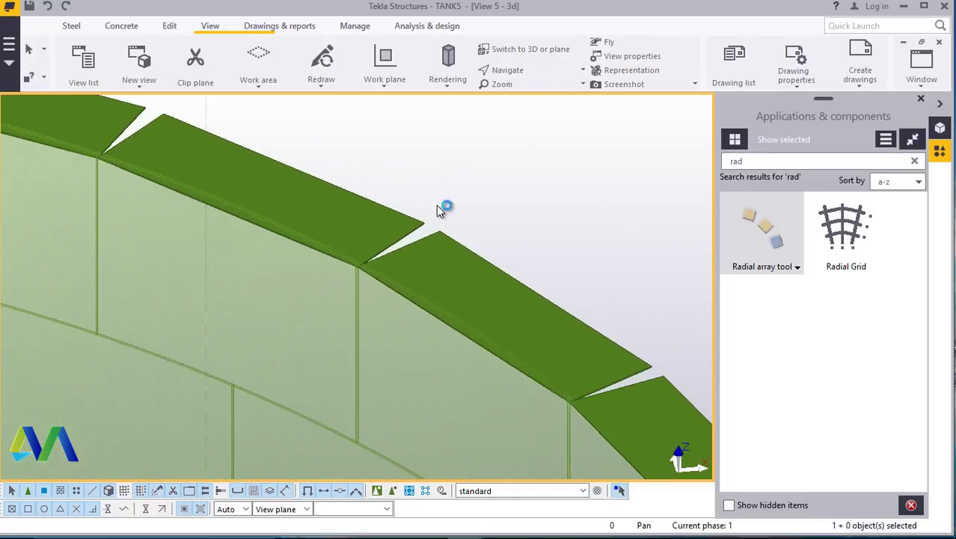
scroll(328, 278, down, 4)
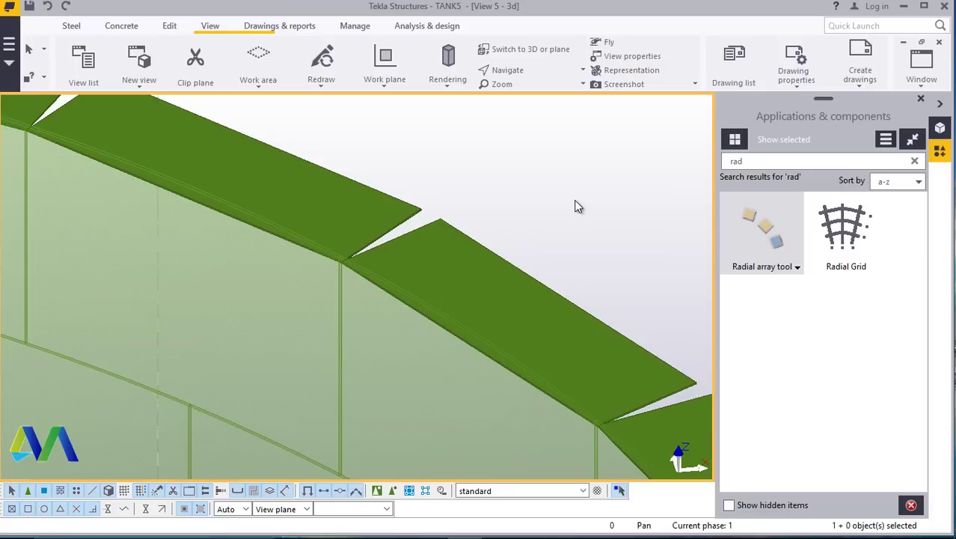
key(ctrl+4)
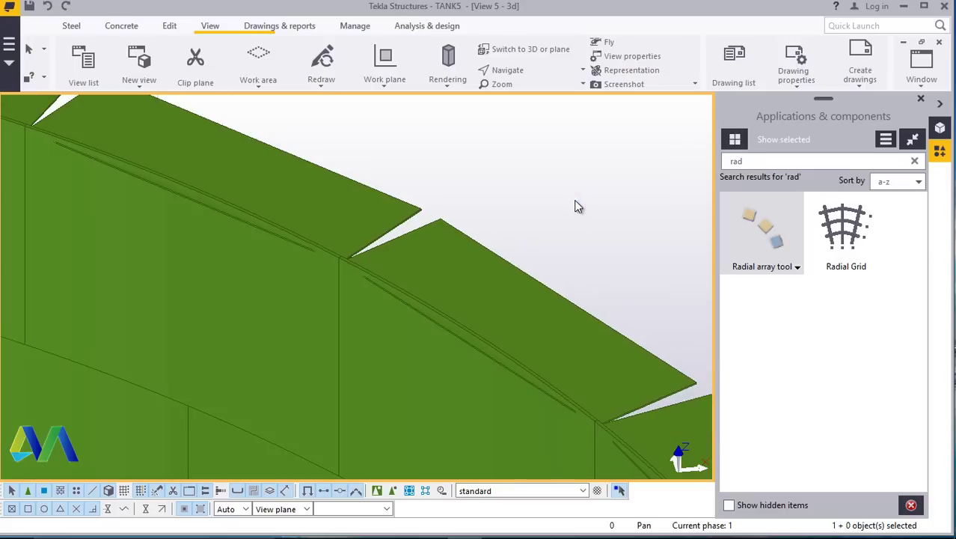
scroll(423, 244, down, 8)
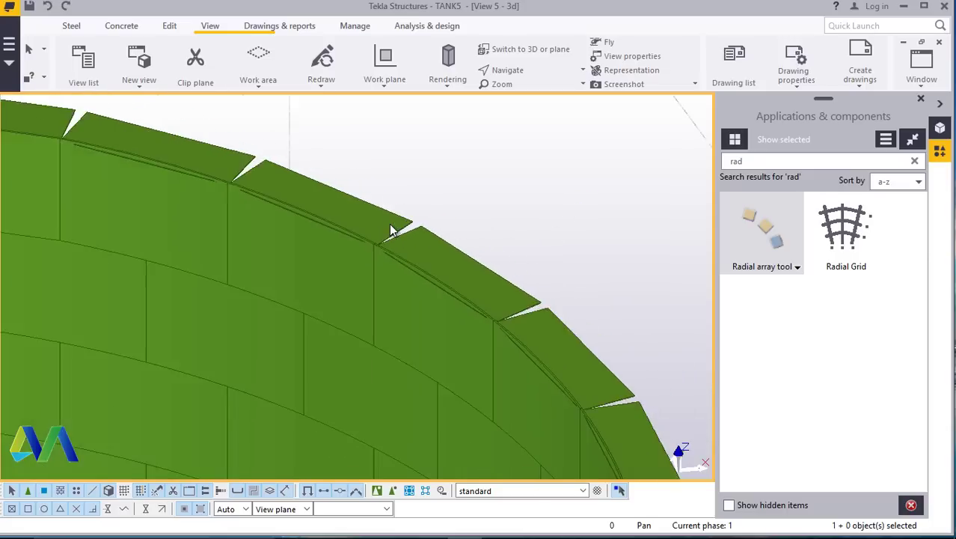
Interrupt the running command from the model view's context menu.
scroll(468, 239, up, 8)
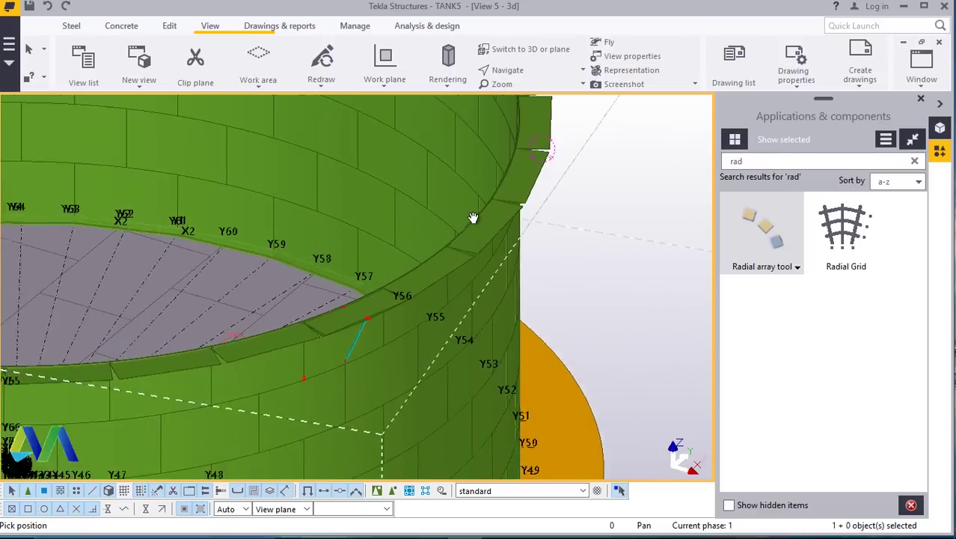
scroll(256, 325, up, 8)
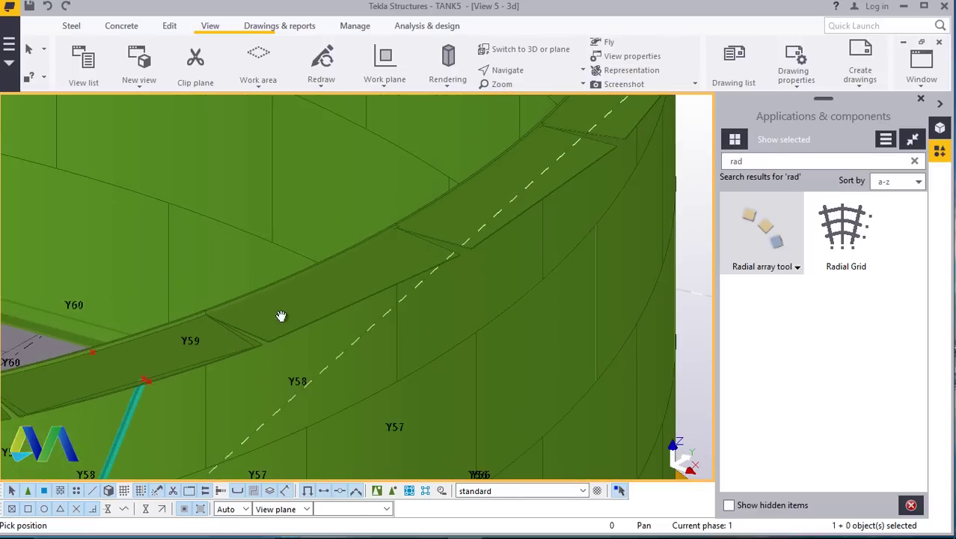
scroll(416, 245, up, 3)
right_click(407, 186)
click(443, 193)
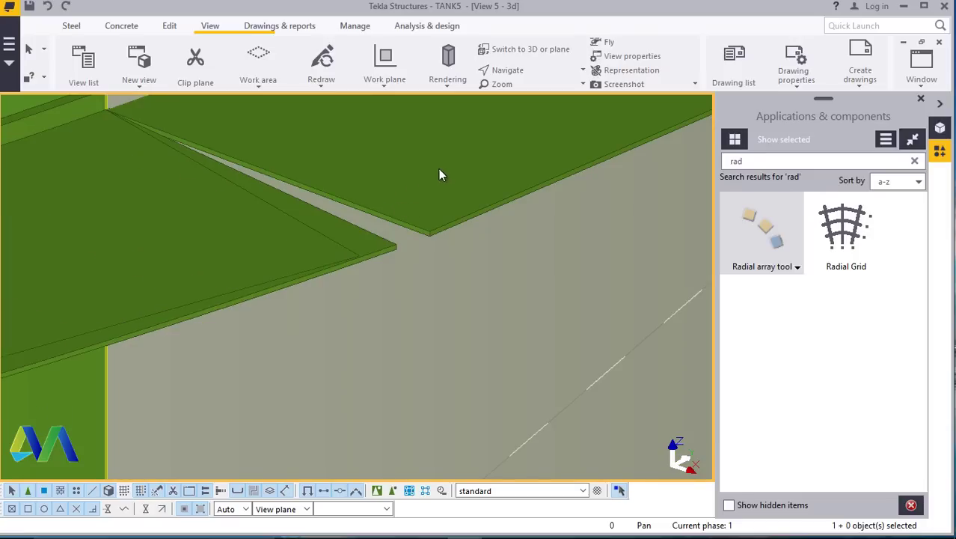
Fit the work area to a selected rim plate and pan across the tank wall.
scroll(320, 244, up, 2)
click(320, 244)
right_click(320, 244)
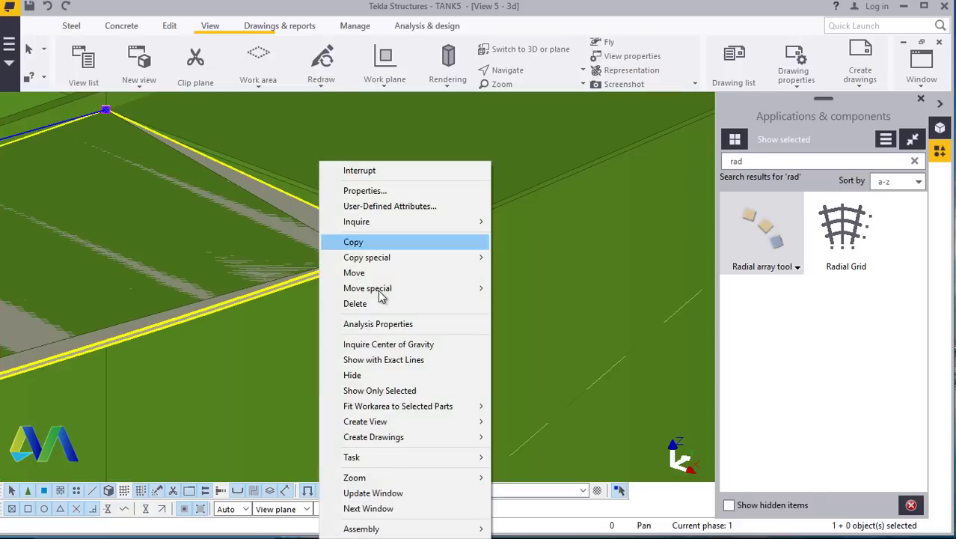
click(381, 407)
click(503, 83)
click(490, 146)
drag(470, 182, 621, 227)
right_click(620, 227)
click(624, 204)
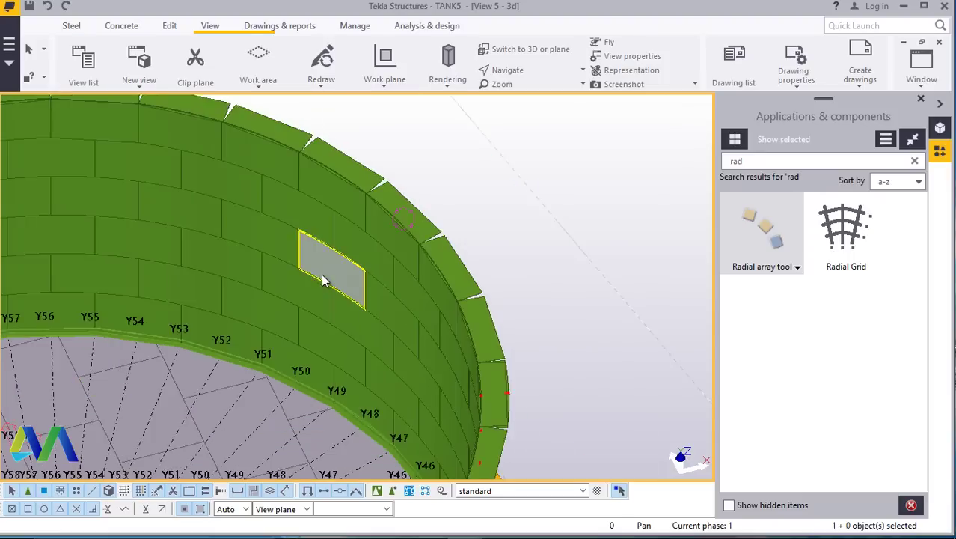
Delete a rim plate at the right edge, undo it, and reselect a rim plate.
scroll(321, 274, down, 3)
scroll(429, 364, up, 5)
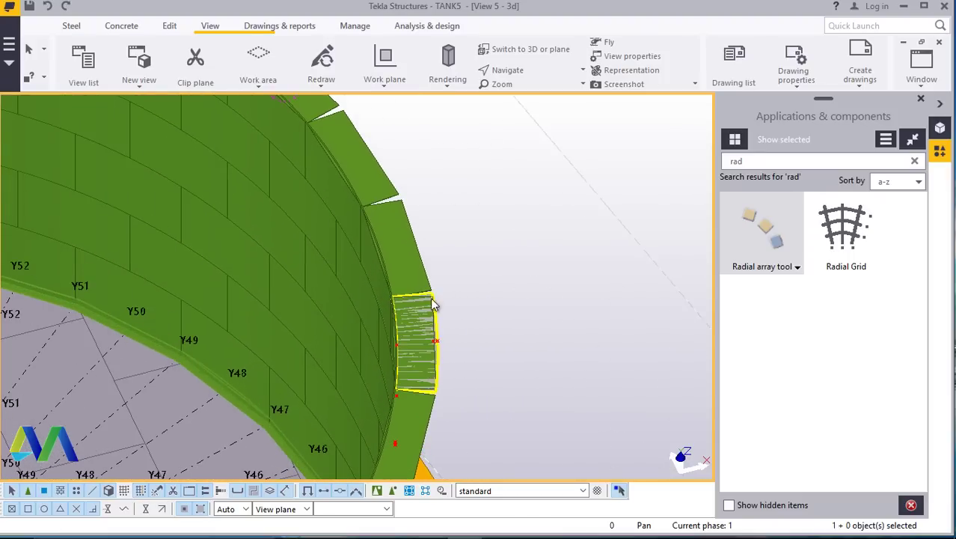
click(427, 339)
right_click(493, 273)
click(559, 304)
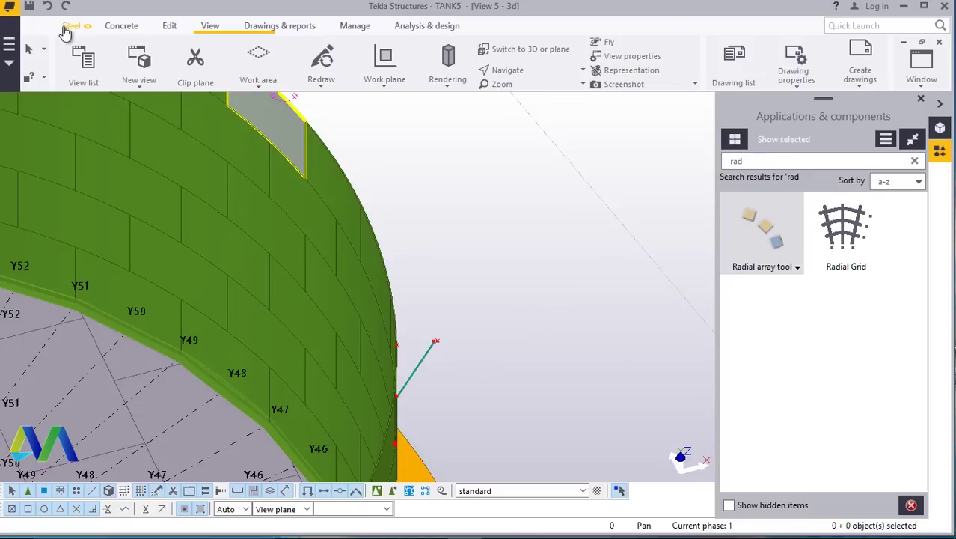
click(47, 6)
click(421, 323)
right_click(423, 321)
Fit the work area to the selected rim plate and close the Applications & components panel.
click(497, 405)
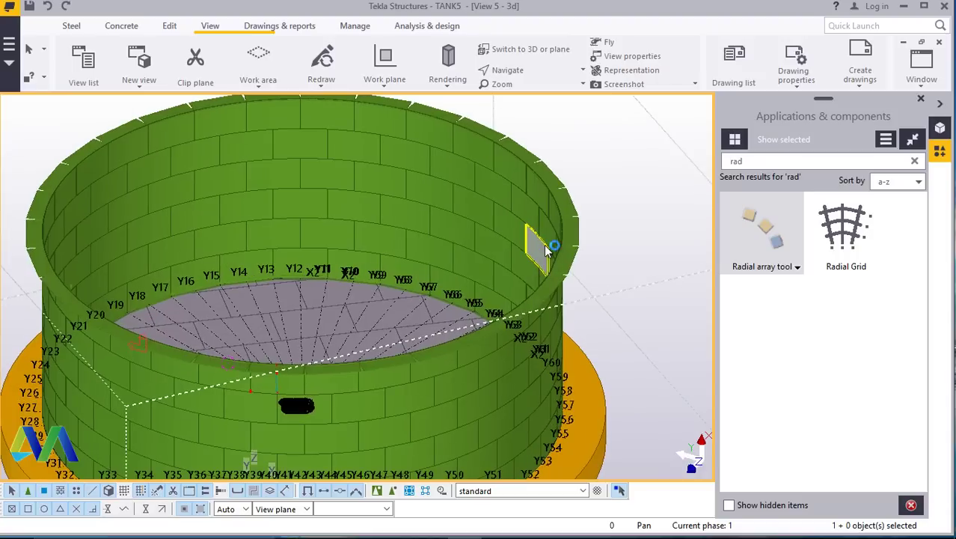
scroll(565, 168, up, 2)
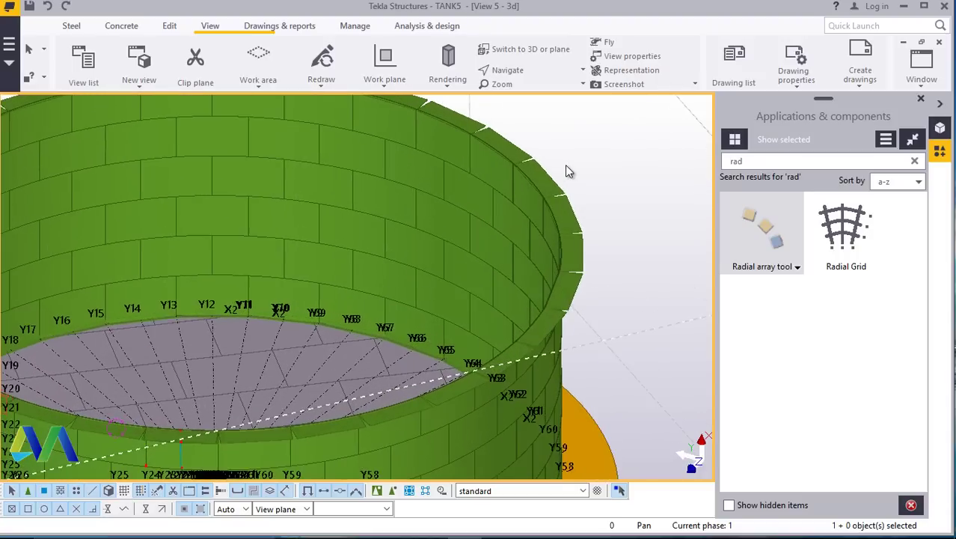
click(921, 102)
scroll(673, 263, down, 3)
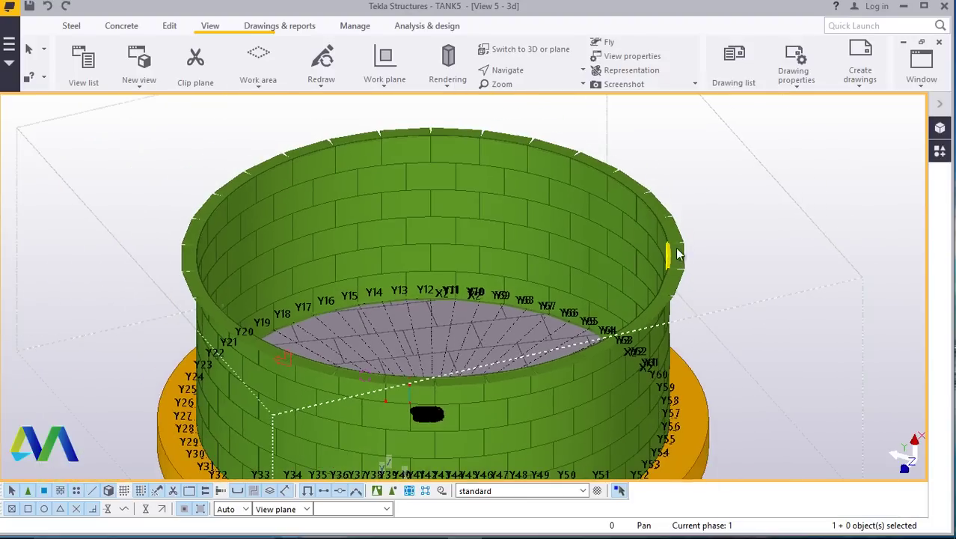
scroll(302, 161, up, 3)
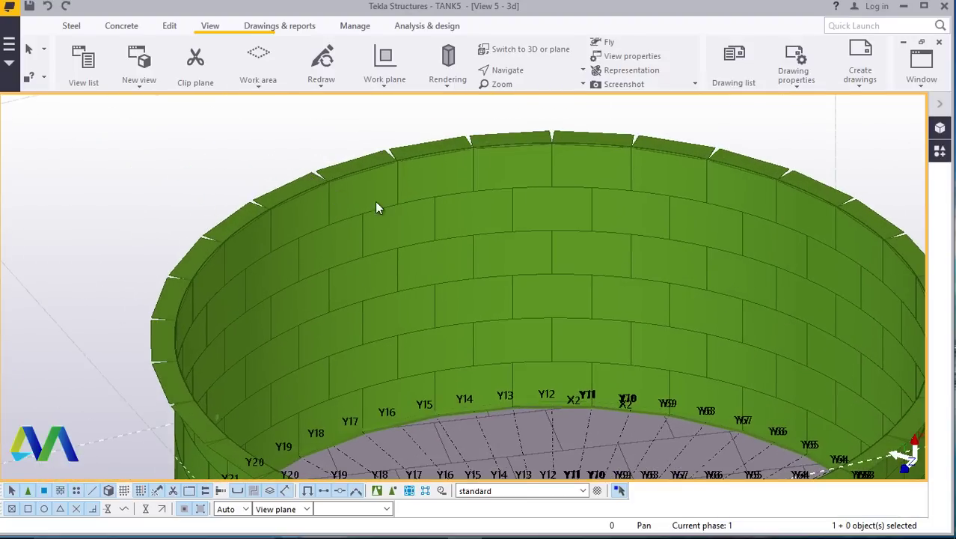
scroll(383, 187, up, 2)
scroll(267, 203, down, 4)
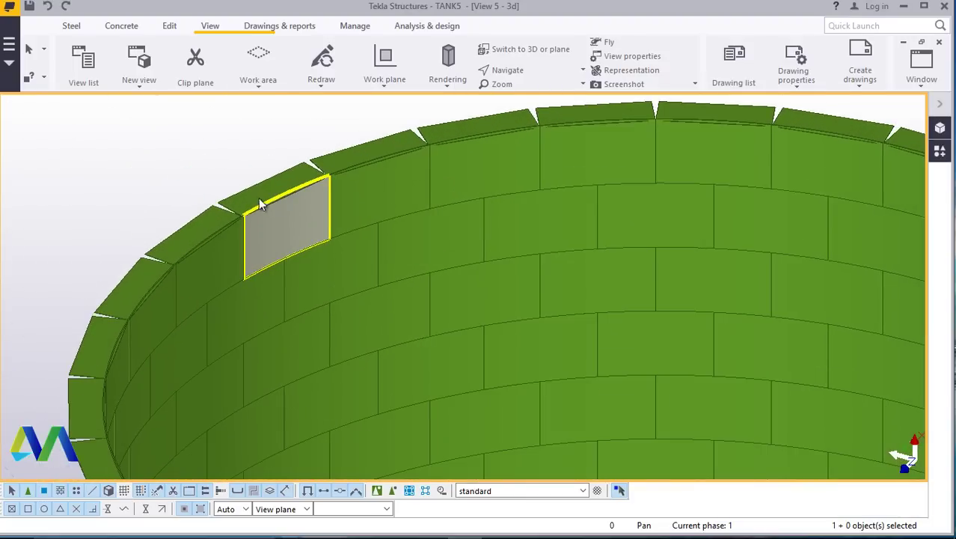